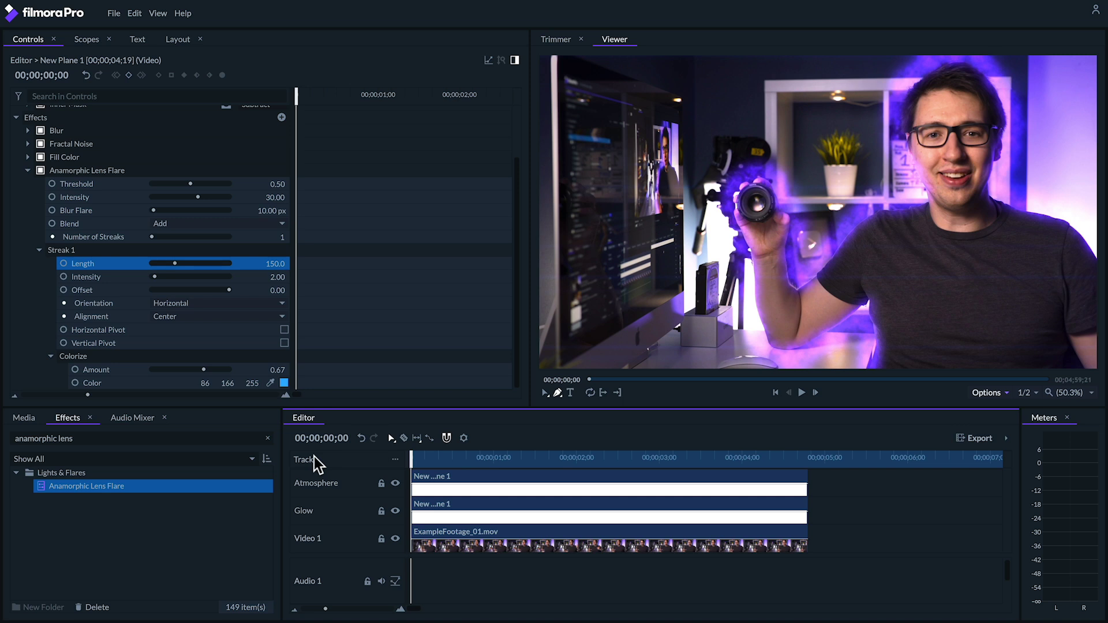
# Step: Scrub ExampleFootage_01.mov and drop a 00;00;04;19 video-only section at the start of Video 1
pyautogui.press('space')
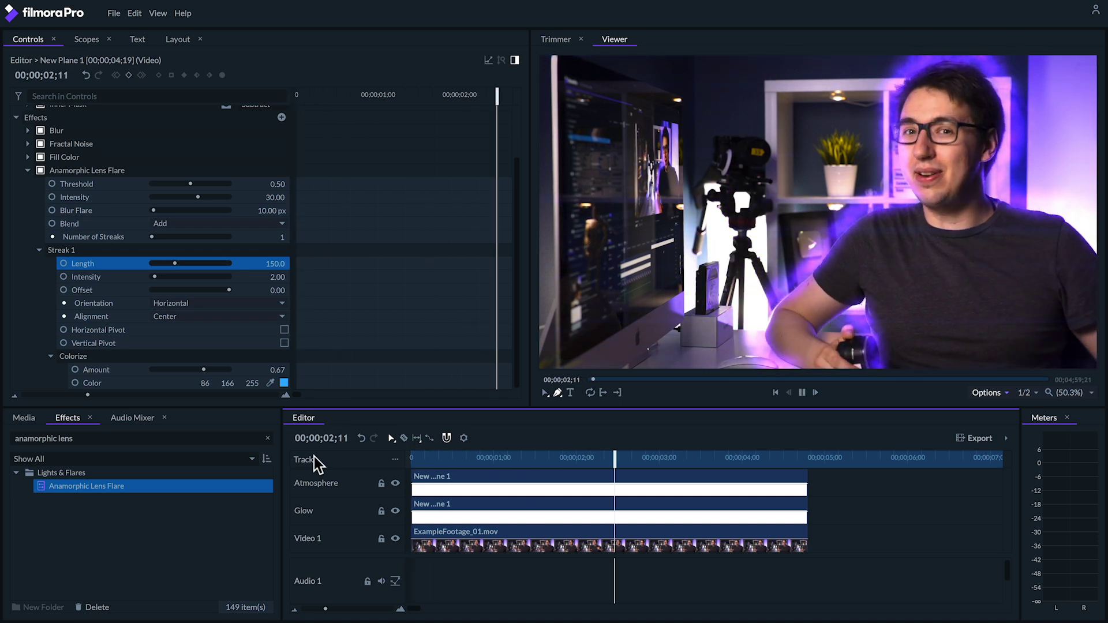
pyautogui.press('space')
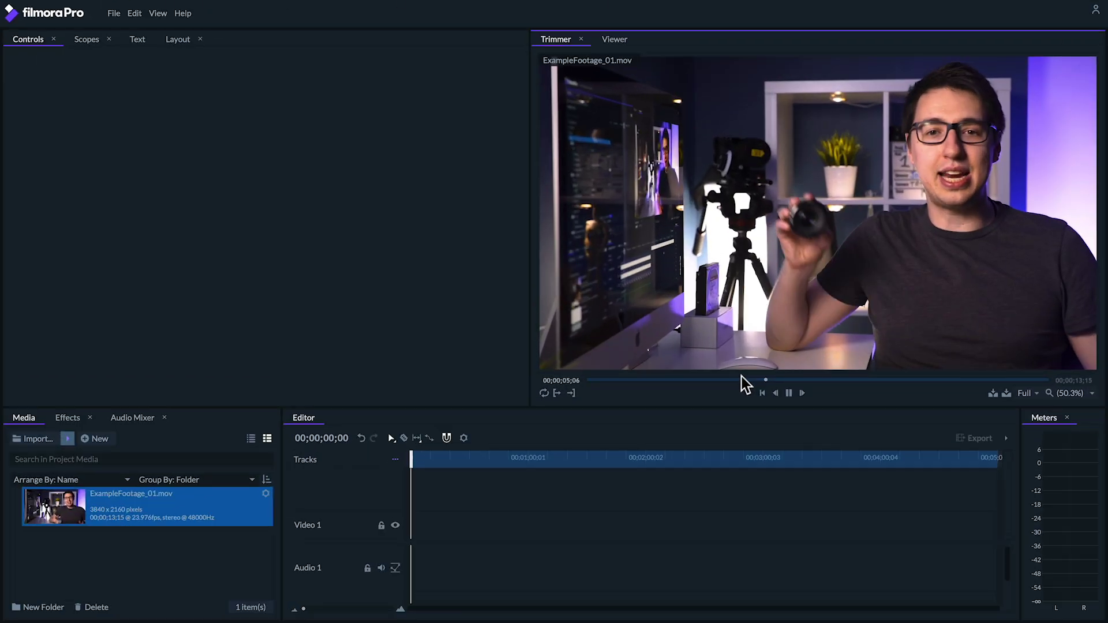
pyautogui.press('space')
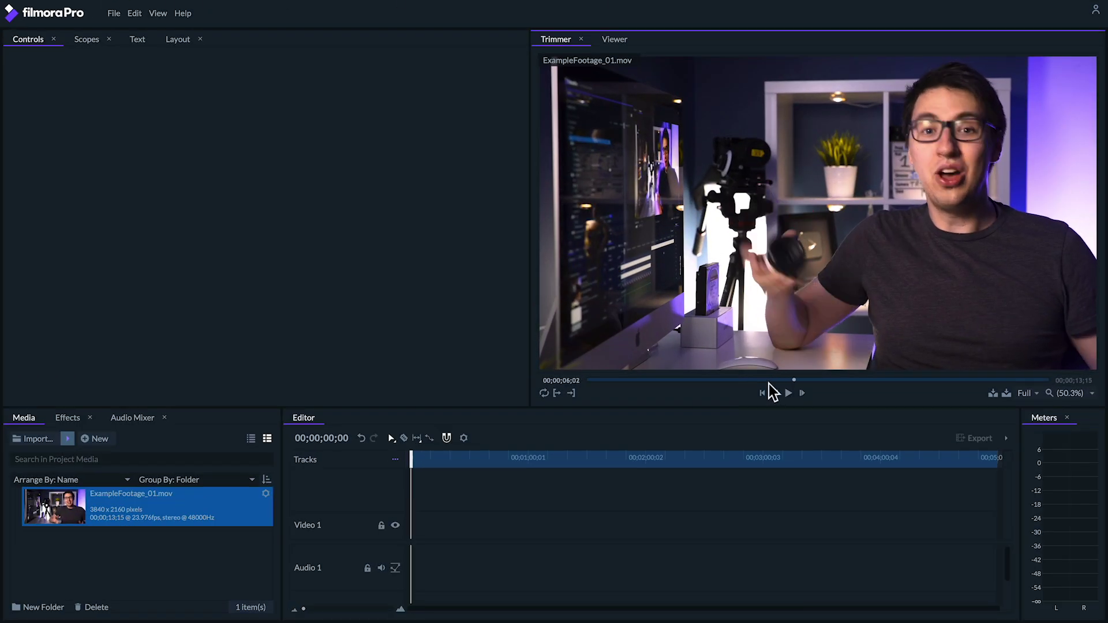
pyautogui.moveTo(790, 378); pyautogui.dragTo(786, 378)
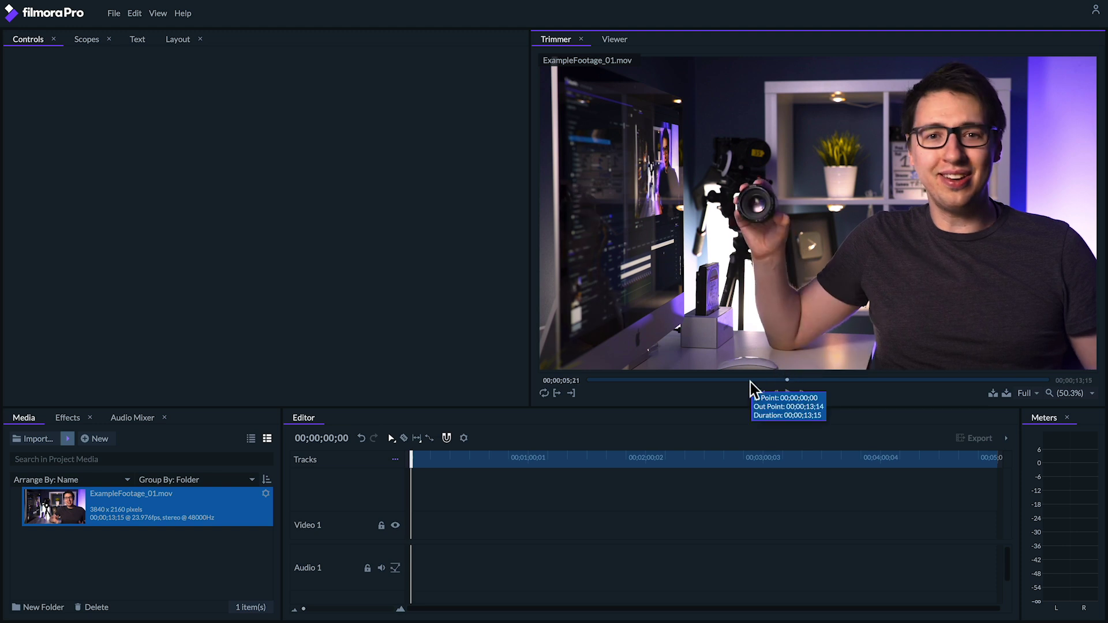
pyautogui.moveTo(816, 381); pyautogui.dragTo(947, 373)
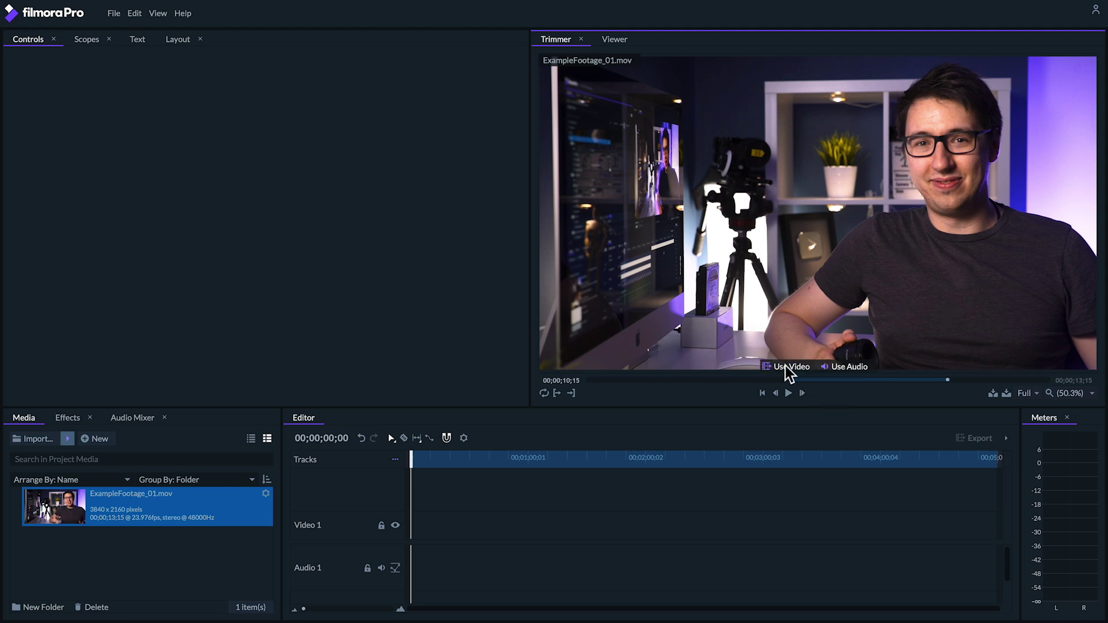
pyautogui.moveTo(788, 373); pyautogui.dragTo(415, 524)
pyautogui.scroll(10, 502, 529)
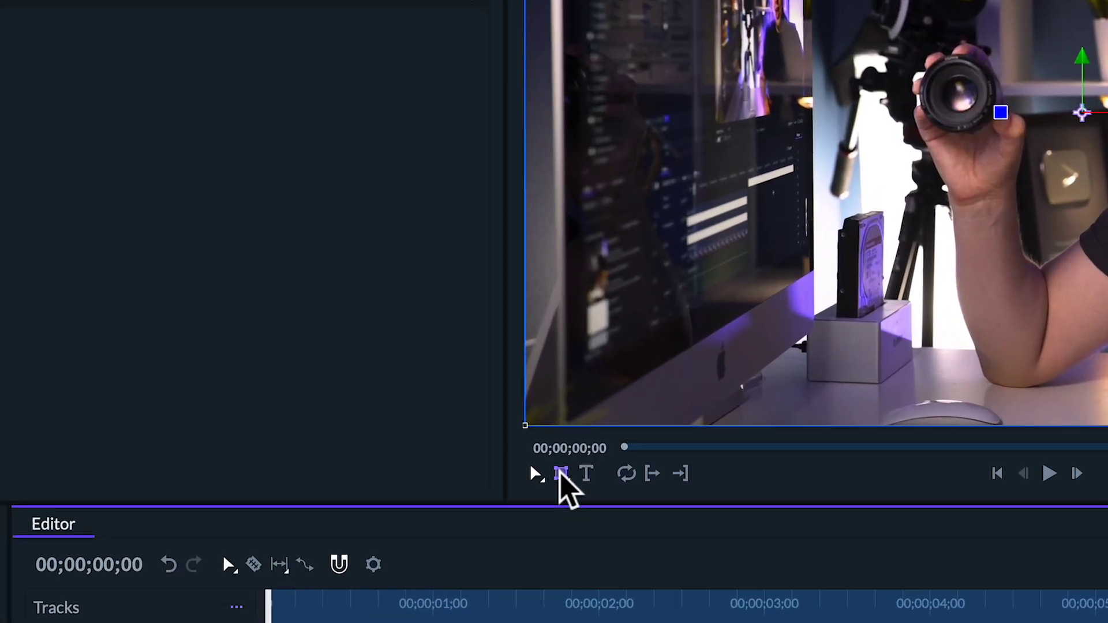
# Step: Trace a freehand mask around the presenter and the lens he is holding
pyautogui.click(560, 455)
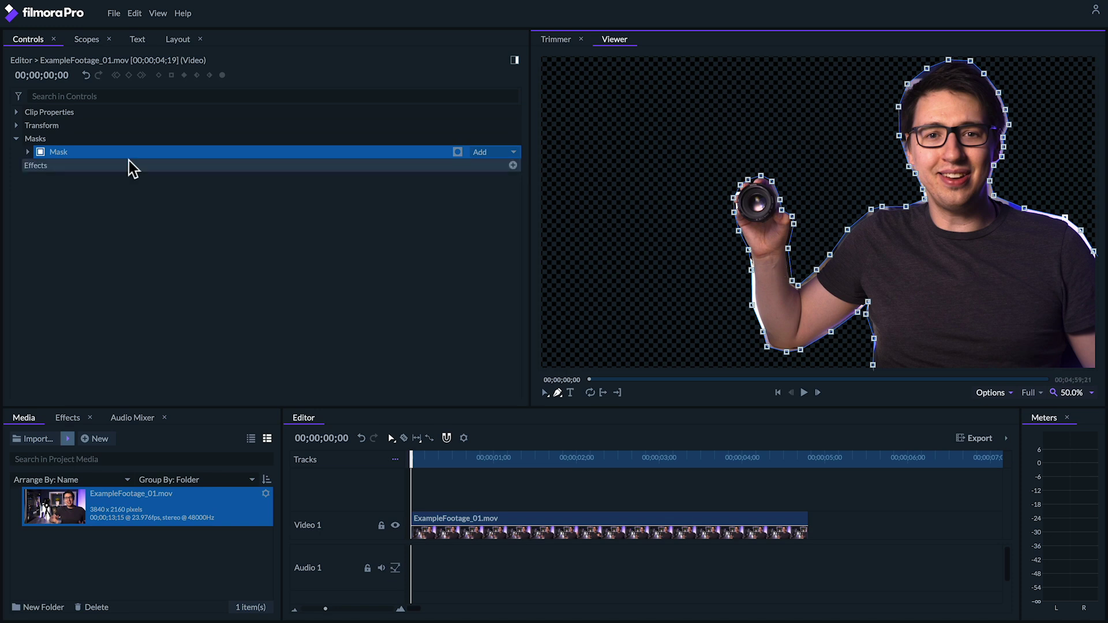
pyautogui.click(26, 153)
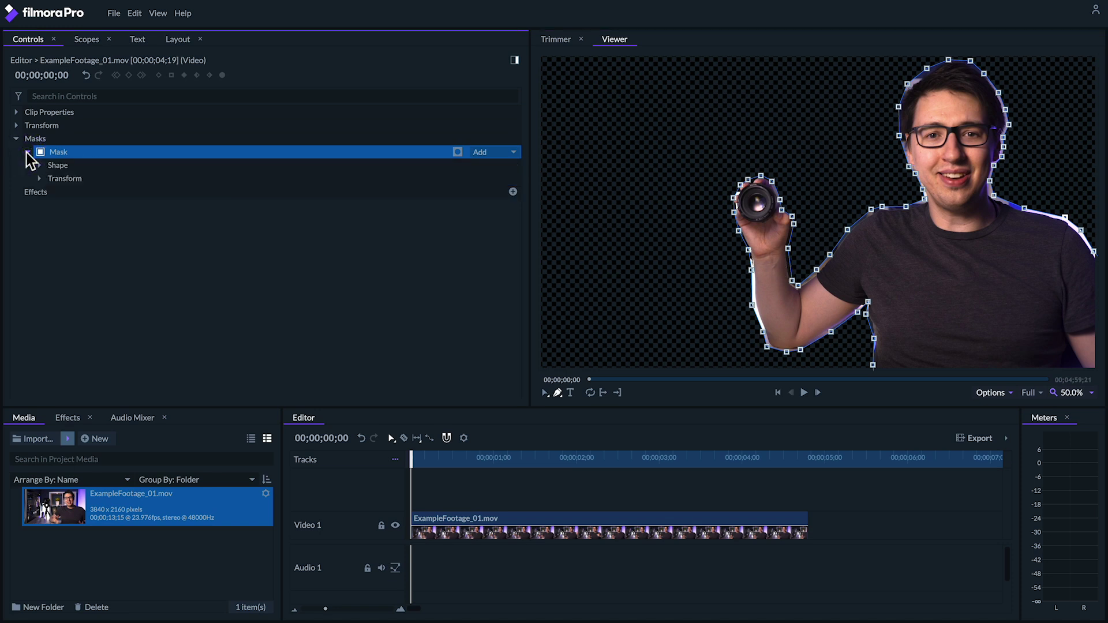
# Step: Enable Path keyframing on the mask and move a few frames later in the keyframe timeline
pyautogui.click(39, 178)
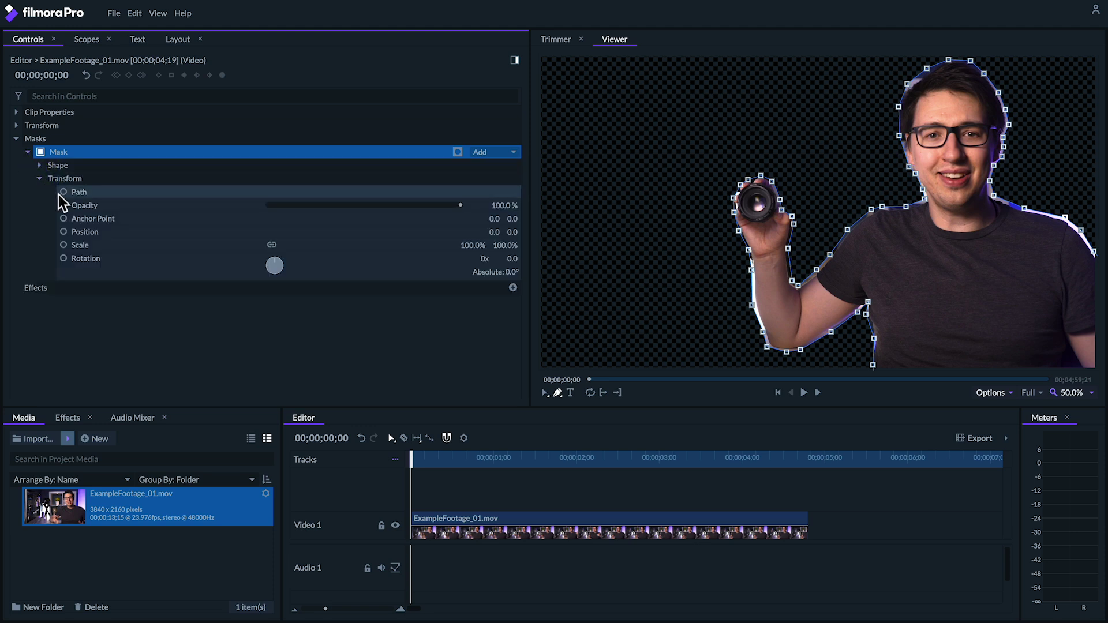
pyautogui.click(63, 192)
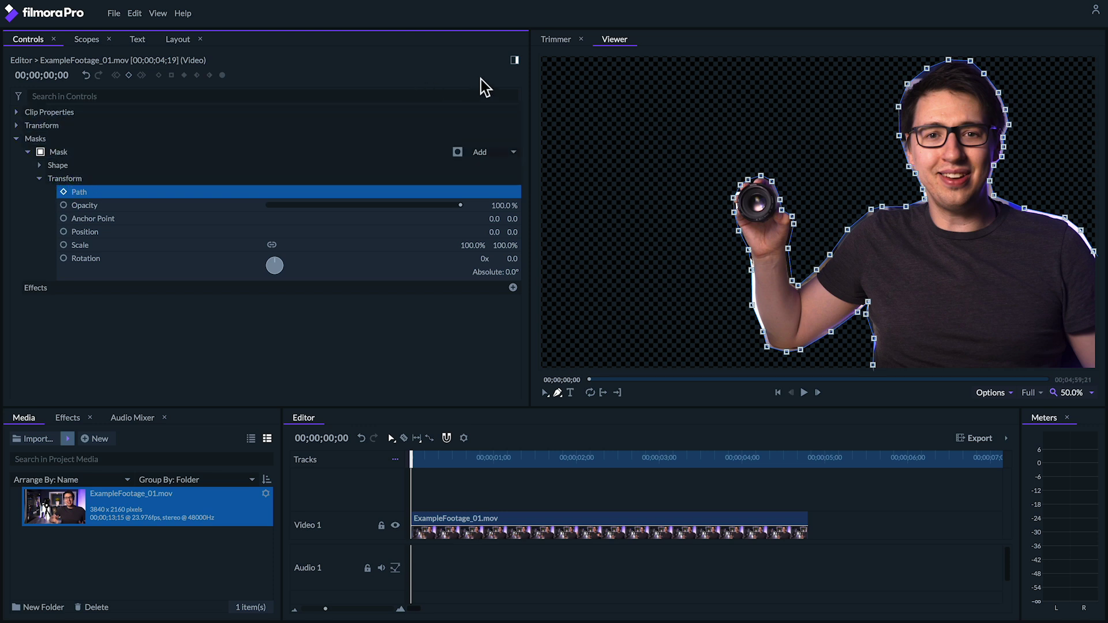
pyautogui.click(514, 61)
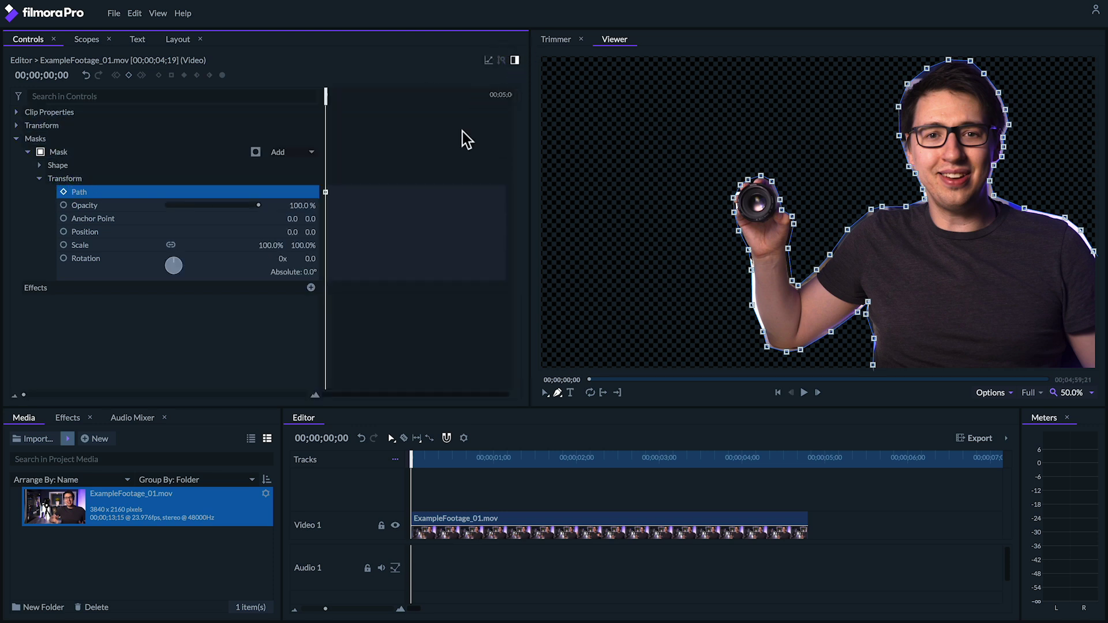
pyautogui.click(315, 396)
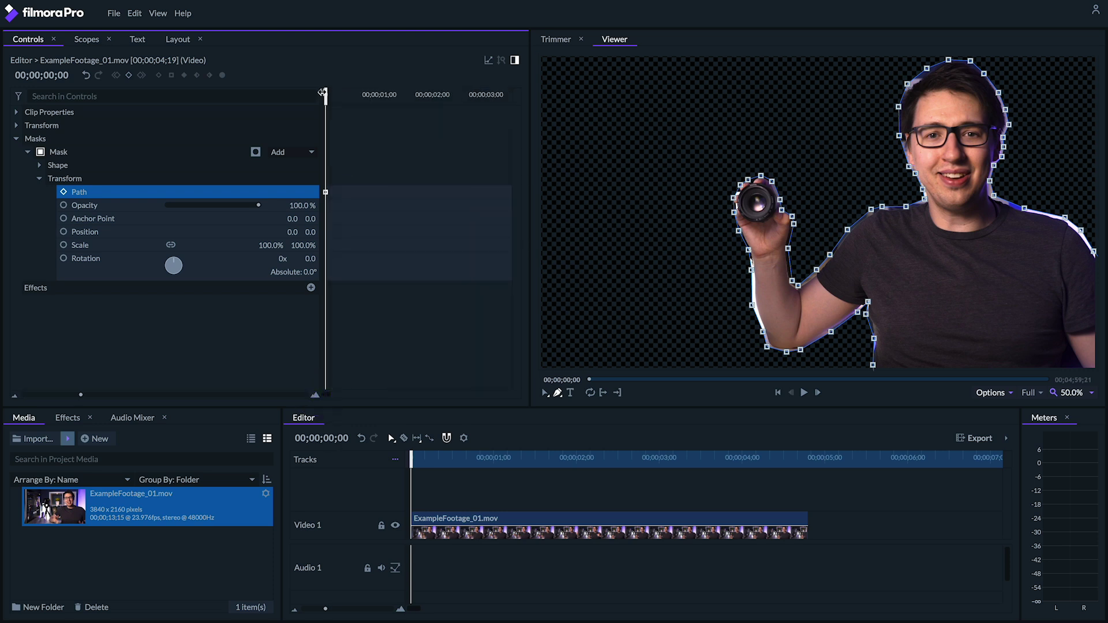
pyautogui.moveTo(322, 93); pyautogui.dragTo(346, 97)
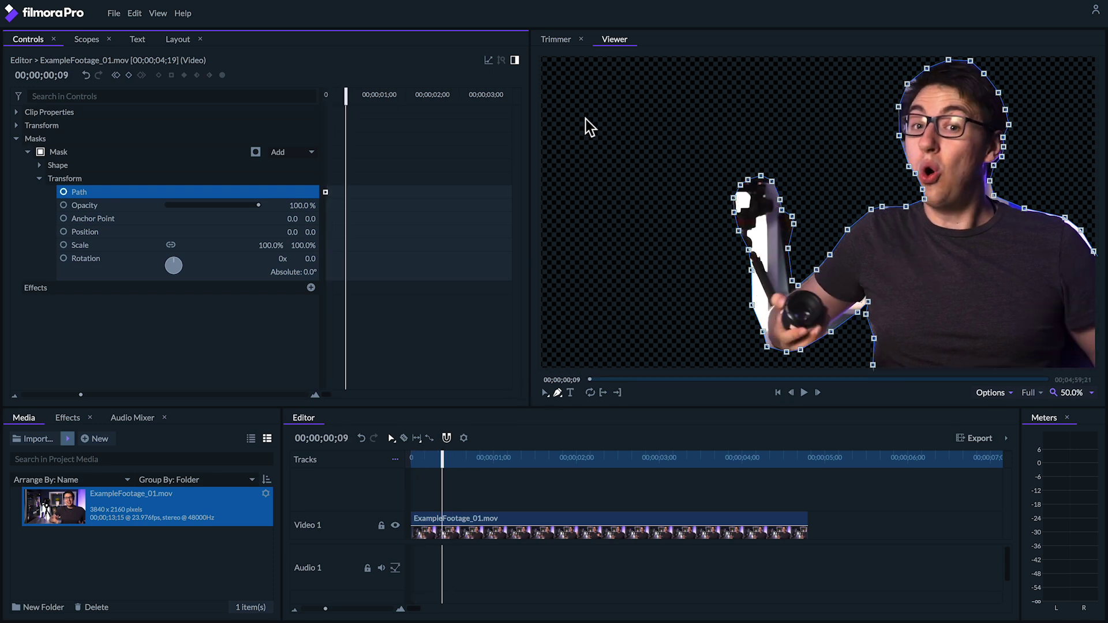
# Step: Push the mask's head outline points outward to fit the presenter's head
pyautogui.moveTo(924, 188); pyautogui.dragTo(903, 165)
pyautogui.moveTo(1005, 109); pyautogui.dragTo(1003, 88)
pyautogui.moveTo(926, 68); pyautogui.dragTo(923, 66)
pyautogui.moveTo(898, 107); pyautogui.dragTo(902, 105)
pyautogui.moveTo(1003, 138); pyautogui.dragTo(1009, 140)
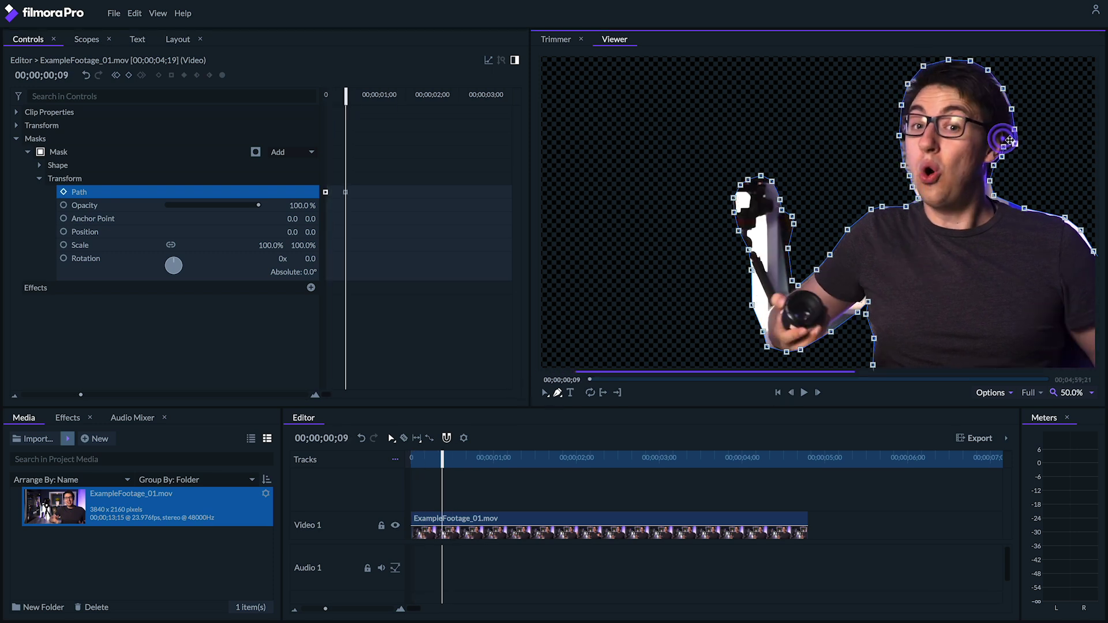
# Step: Pull the mask edge in along the moving arm, with the whole frame fitted in the viewer
pyautogui.moveTo(792, 280); pyautogui.dragTo(792, 287)
pyautogui.moveTo(787, 248); pyautogui.dragTo(786, 291)
pyautogui.moveTo(794, 224); pyautogui.dragTo(769, 290)
pyautogui.moveTo(782, 209); pyautogui.dragTo(765, 301)
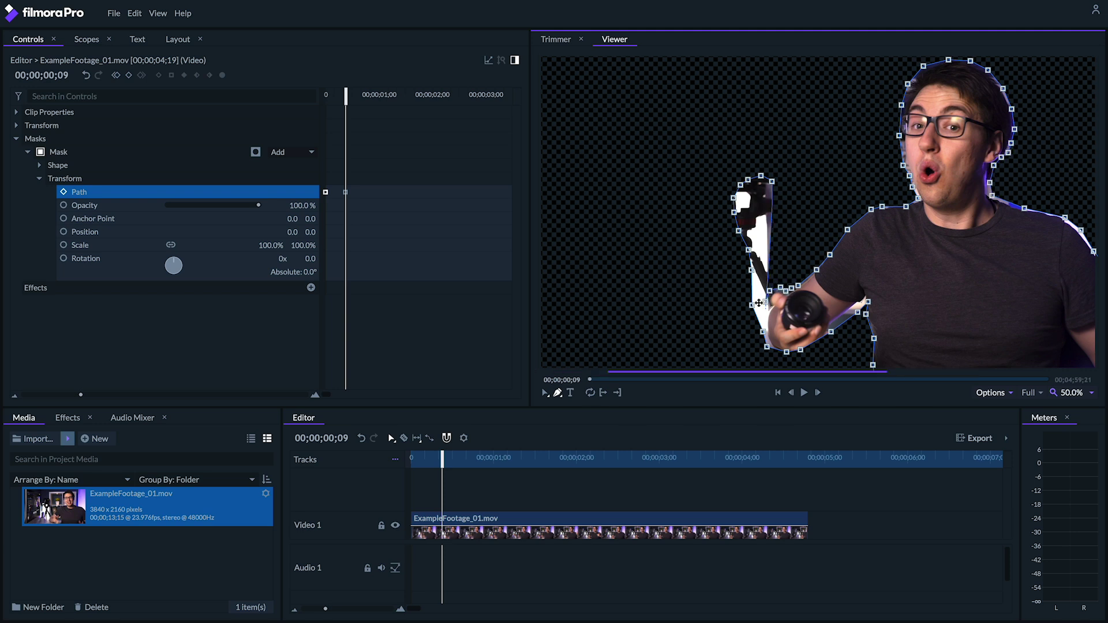
pyautogui.moveTo(772, 181); pyautogui.dragTo(765, 307)
pyautogui.scroll(3, 861, 272)
pyautogui.scroll(-3, 861, 272)
pyautogui.click(1072, 393)
pyautogui.click(1075, 388)
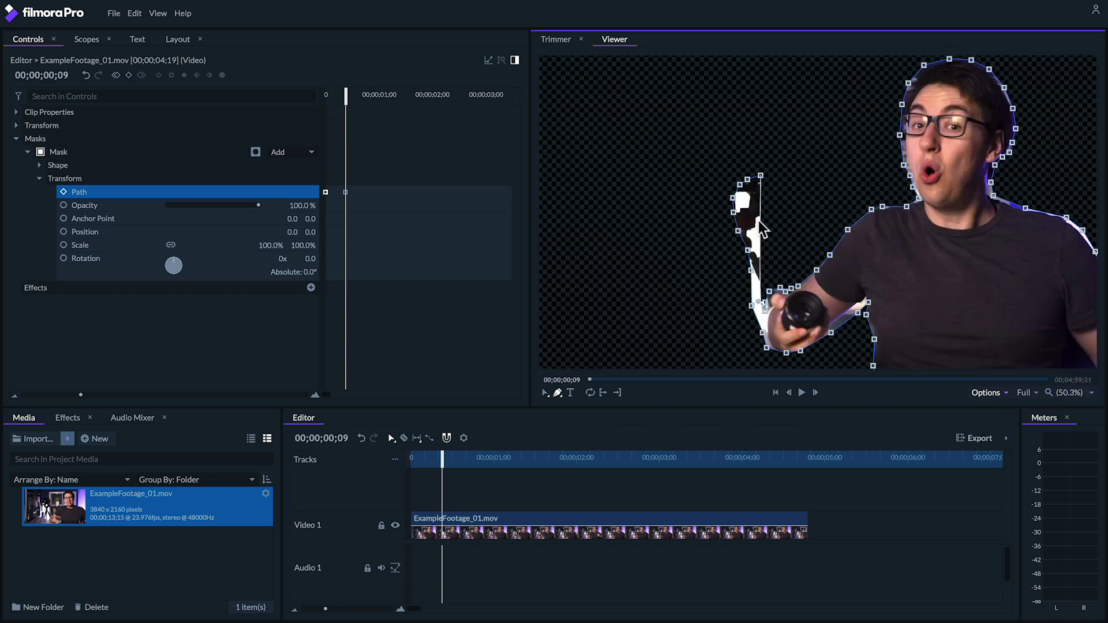
# Step: Tighten the mask around the lowered arm, viewing at 100% near the hand
pyautogui.moveTo(760, 176); pyautogui.dragTo(764, 315)
pyautogui.moveTo(786, 352); pyautogui.dragTo(802, 359)
pyautogui.moveTo(764, 323); pyautogui.dragTo(741, 190)
pyautogui.click(1071, 392)
pyautogui.click(1077, 255)
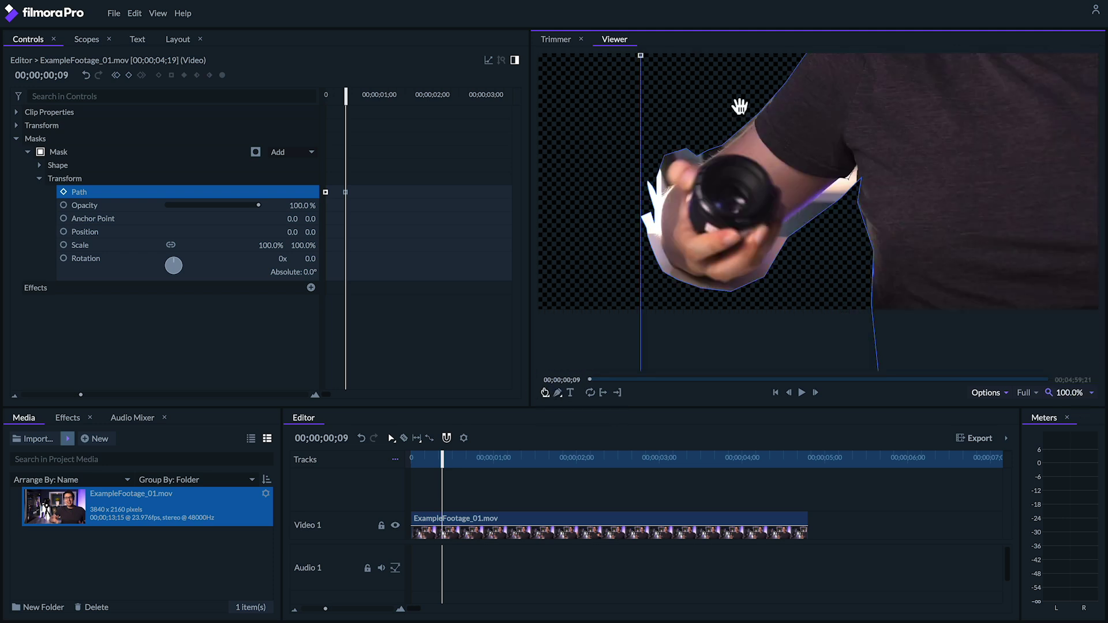
pyautogui.moveTo(739, 106); pyautogui.dragTo(727, 108)
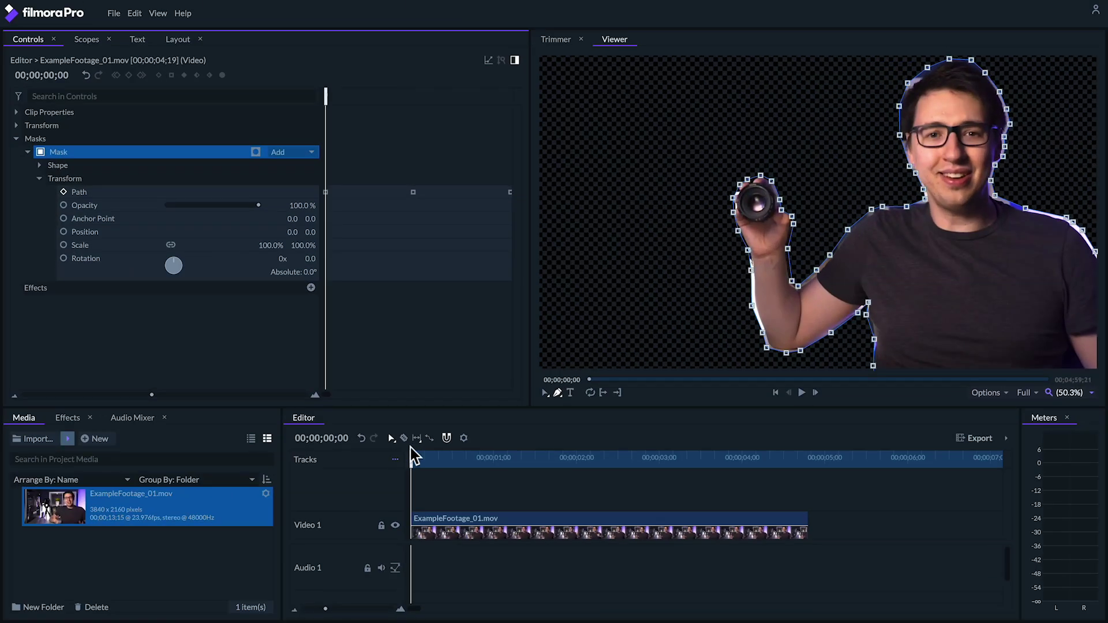
pyautogui.click(410, 458)
pyautogui.press('space')
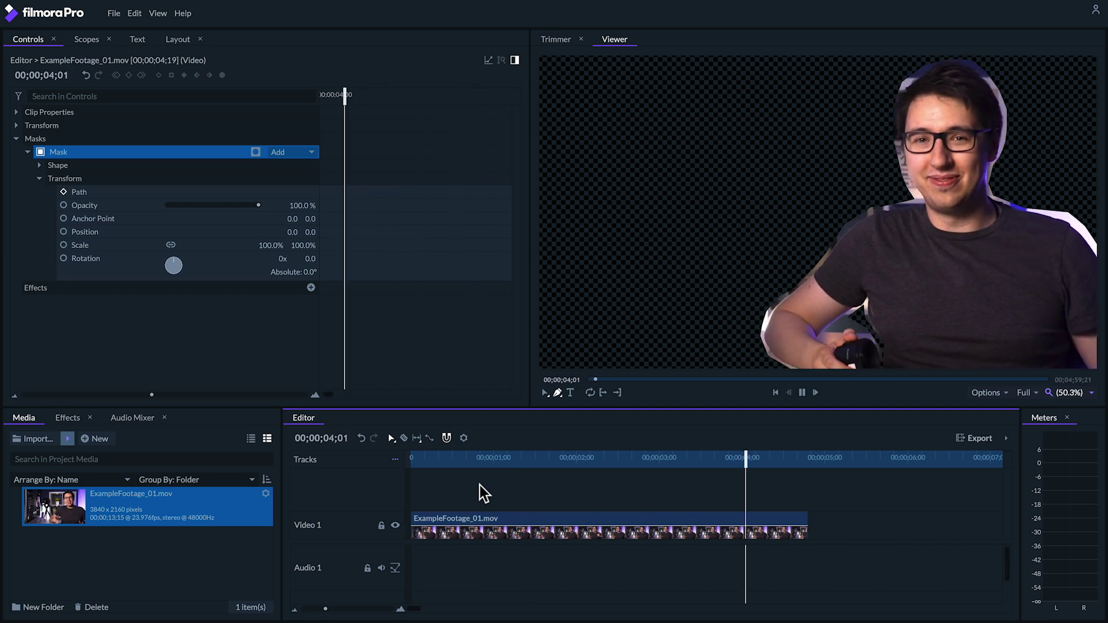
pyautogui.press('space')
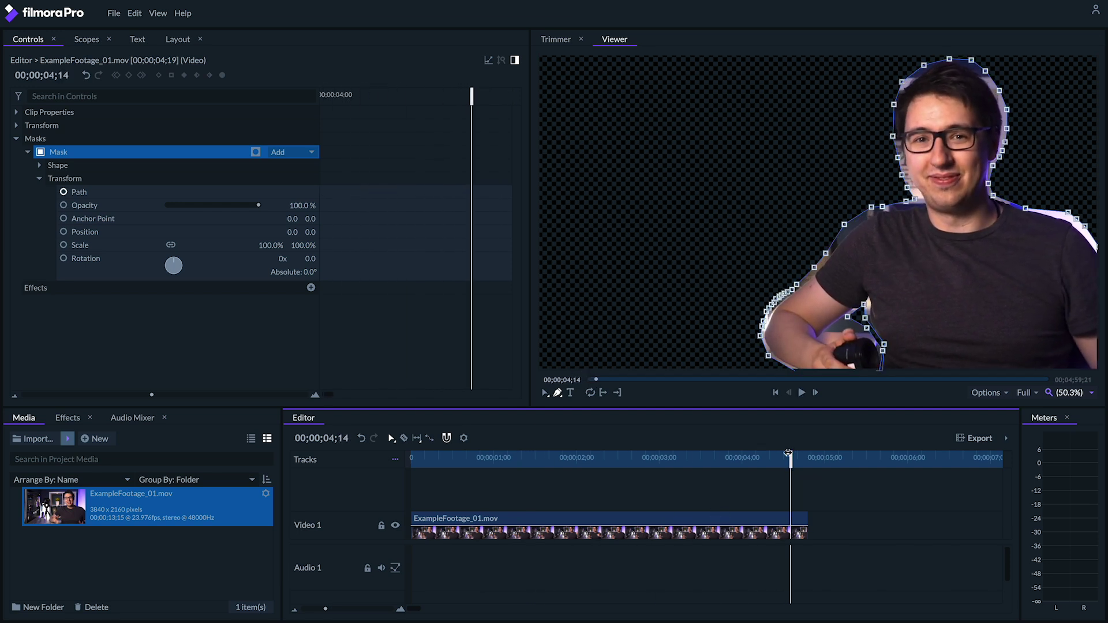
pyautogui.moveTo(790, 455); pyautogui.dragTo(411, 462)
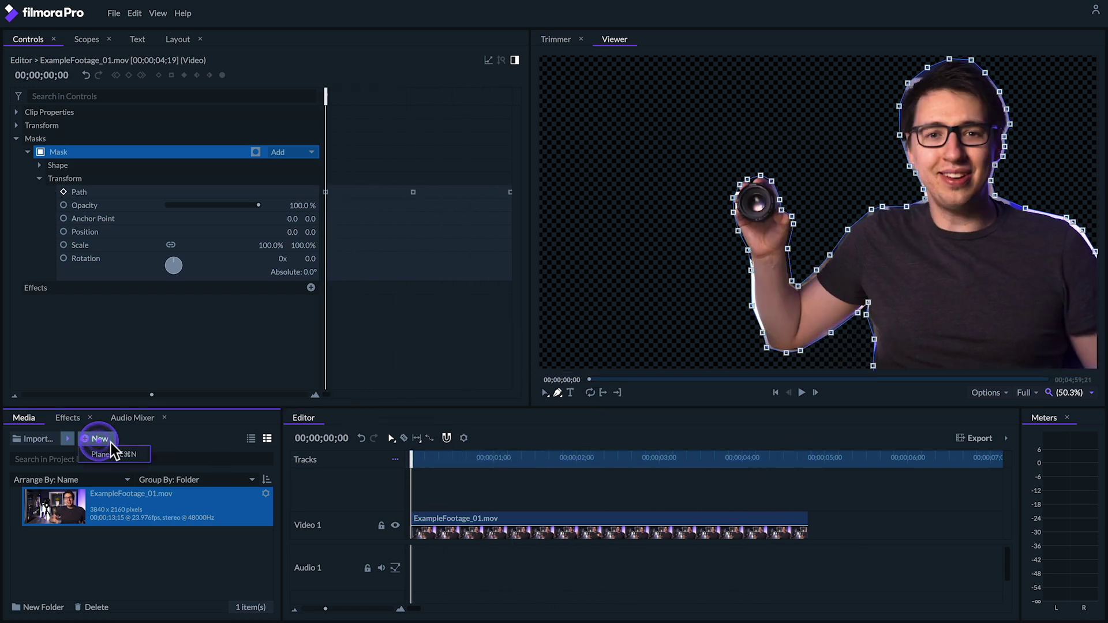
# Step: Create a new solid white plane, New Plane 1
pyautogui.click(97, 438)
pyautogui.click(117, 453)
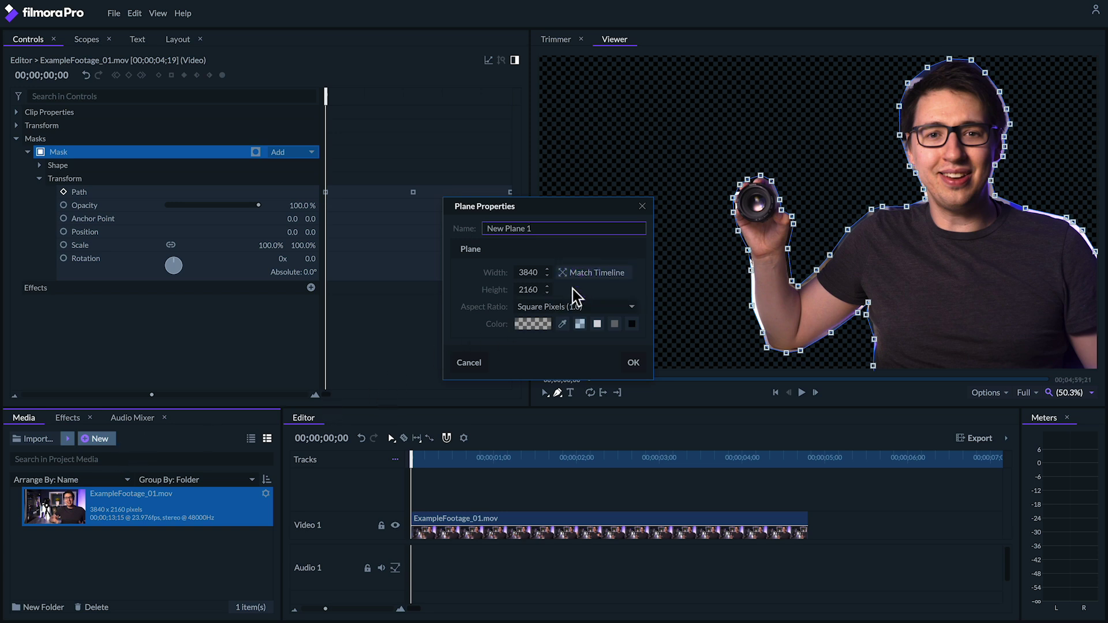
pyautogui.click(598, 324)
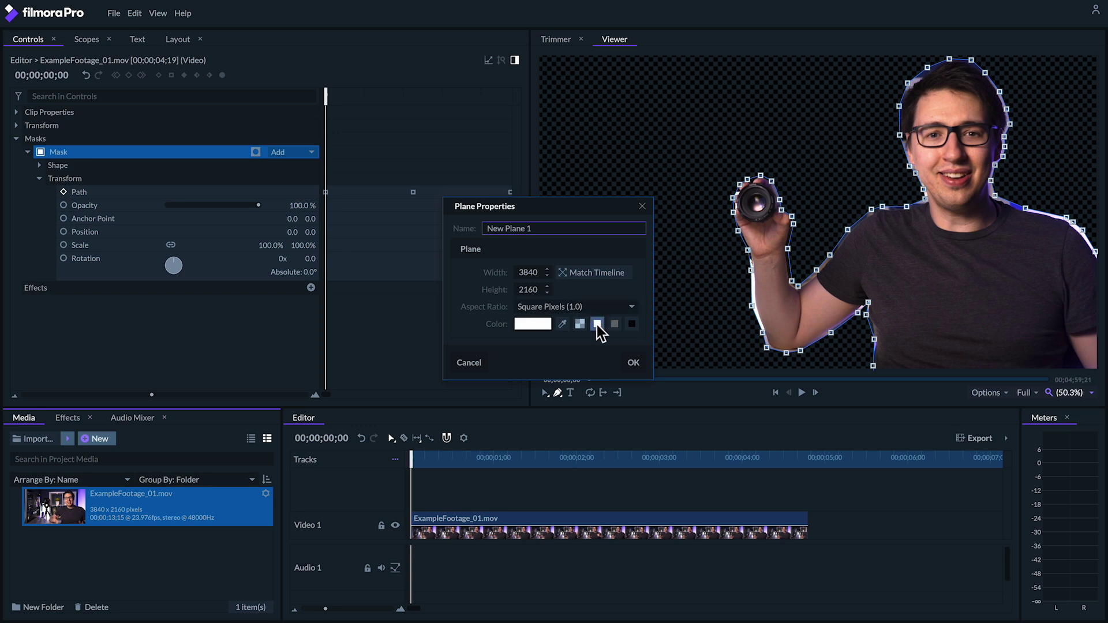
pyautogui.click(633, 363)
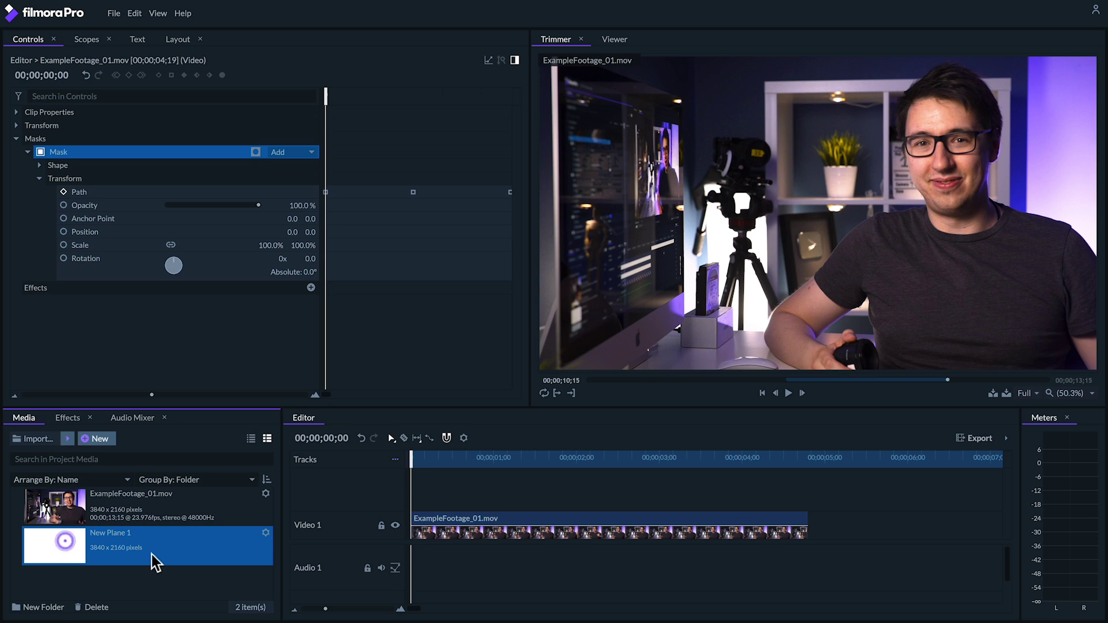
# Step: Place New Plane 1 on Video 2 above the footage and trim its end to match
pyautogui.moveTo(153, 563); pyautogui.dragTo(413, 497)
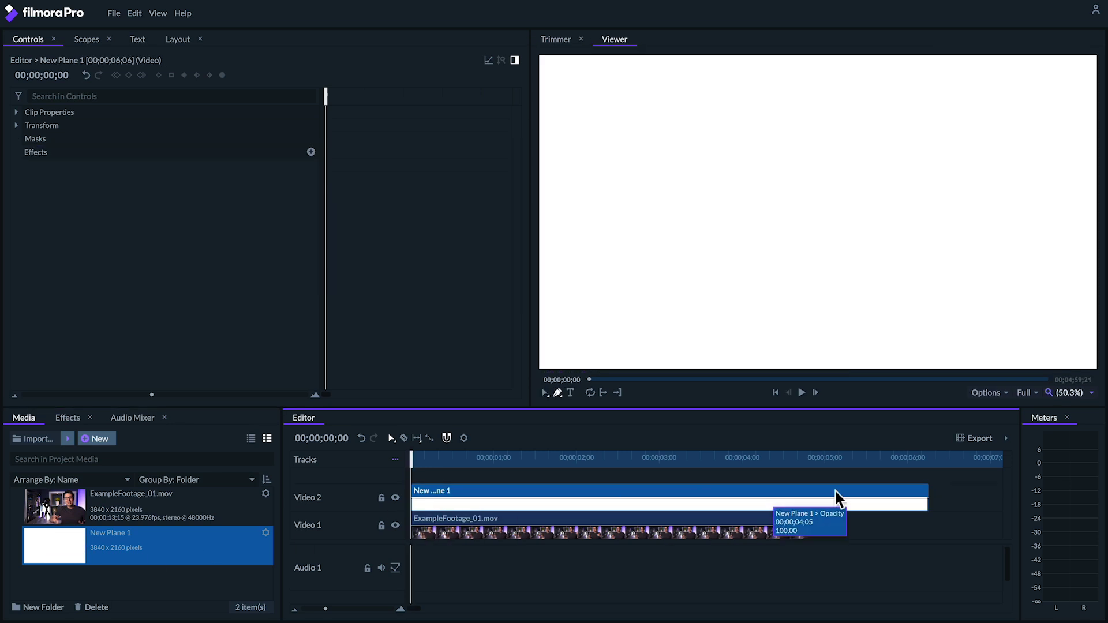
pyautogui.moveTo(927, 497); pyautogui.dragTo(808, 496)
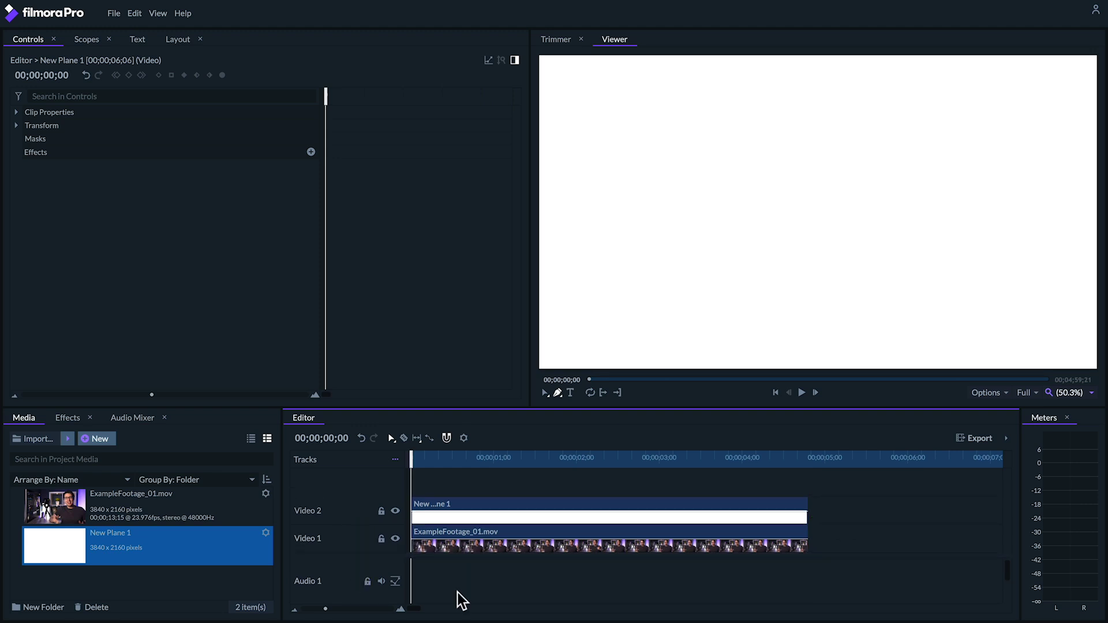
pyautogui.click(438, 528)
# Step: Copy the presenter mask from the footage and paste it onto New Plane 1
pyautogui.click(77, 151)
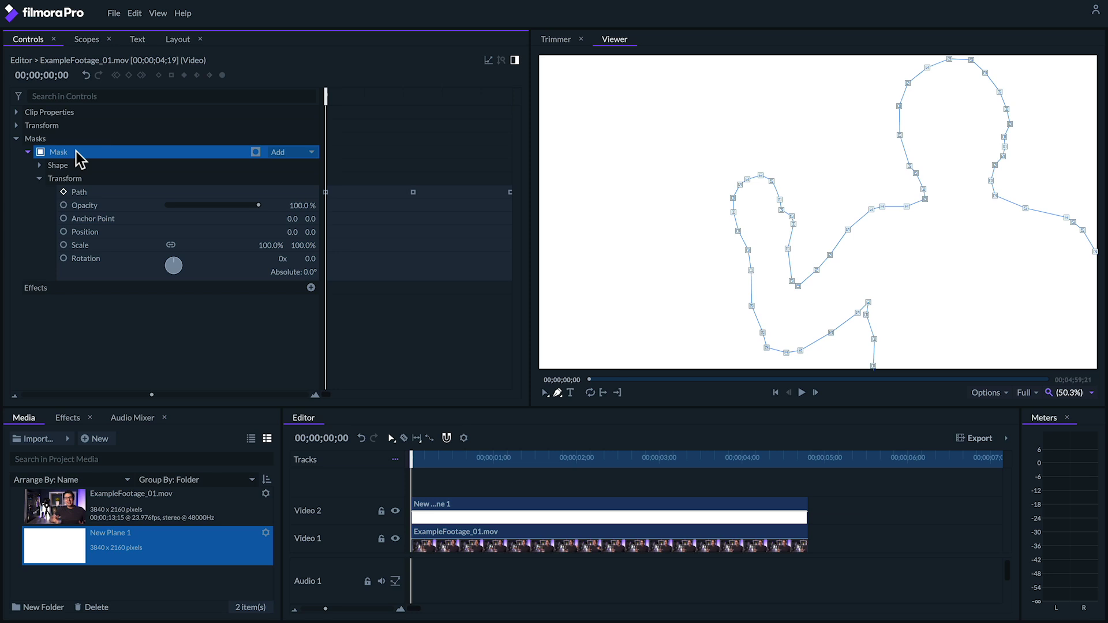
pyautogui.hotkey('ctrl', 'c')
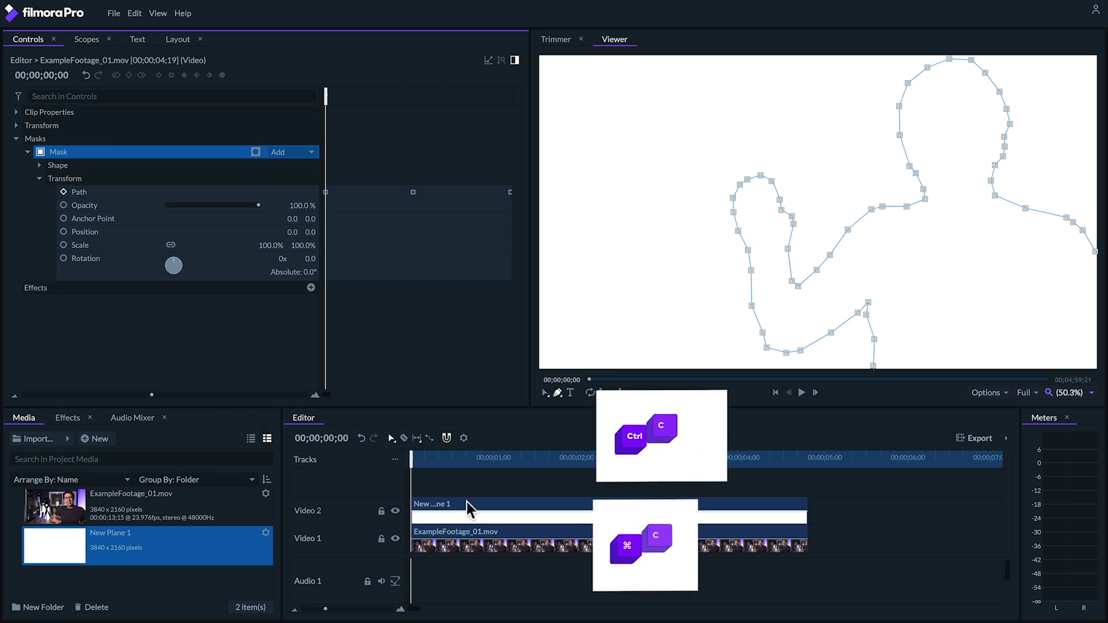
pyautogui.click(466, 502)
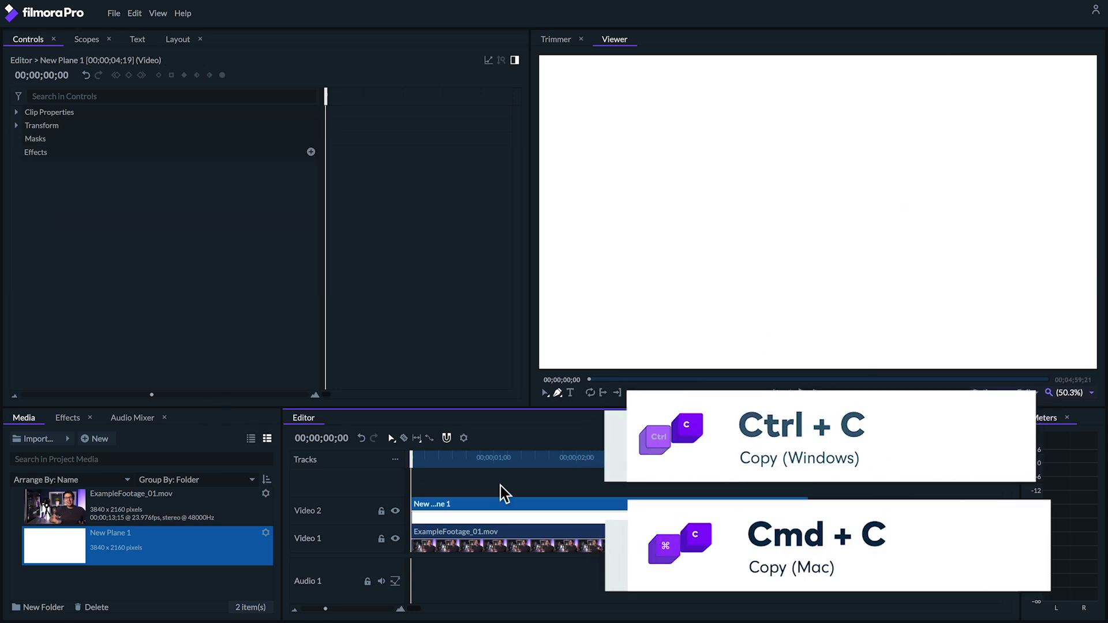
pyautogui.hotkey('ctrl', 'v')
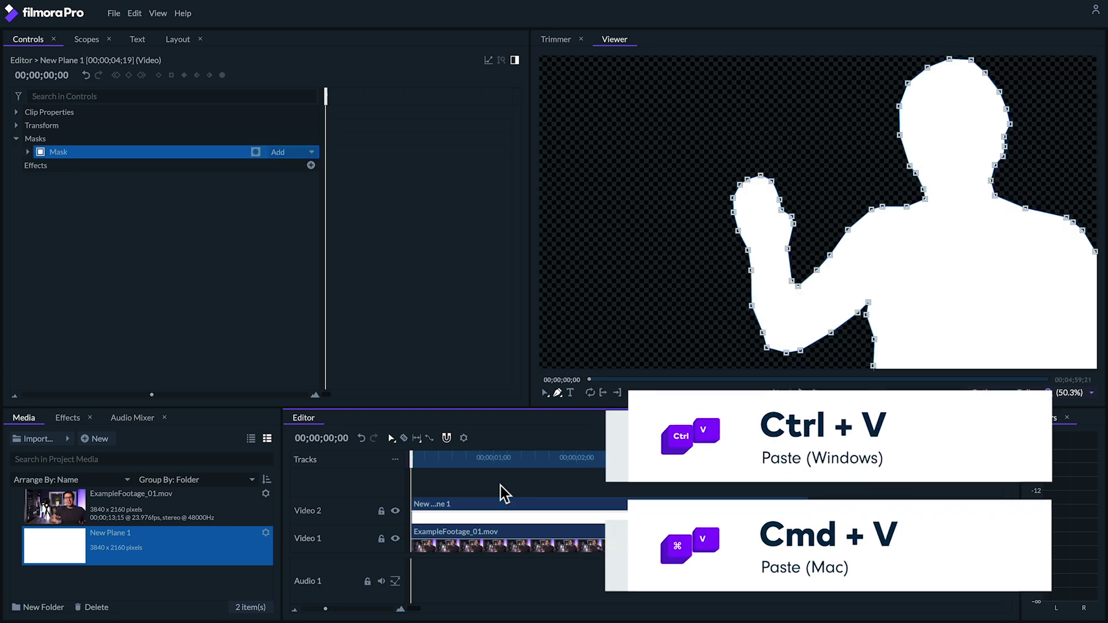
# Step: Hide Video 2 and turn off the original mask on ExampleFootage_01.mov
pyautogui.click(461, 538)
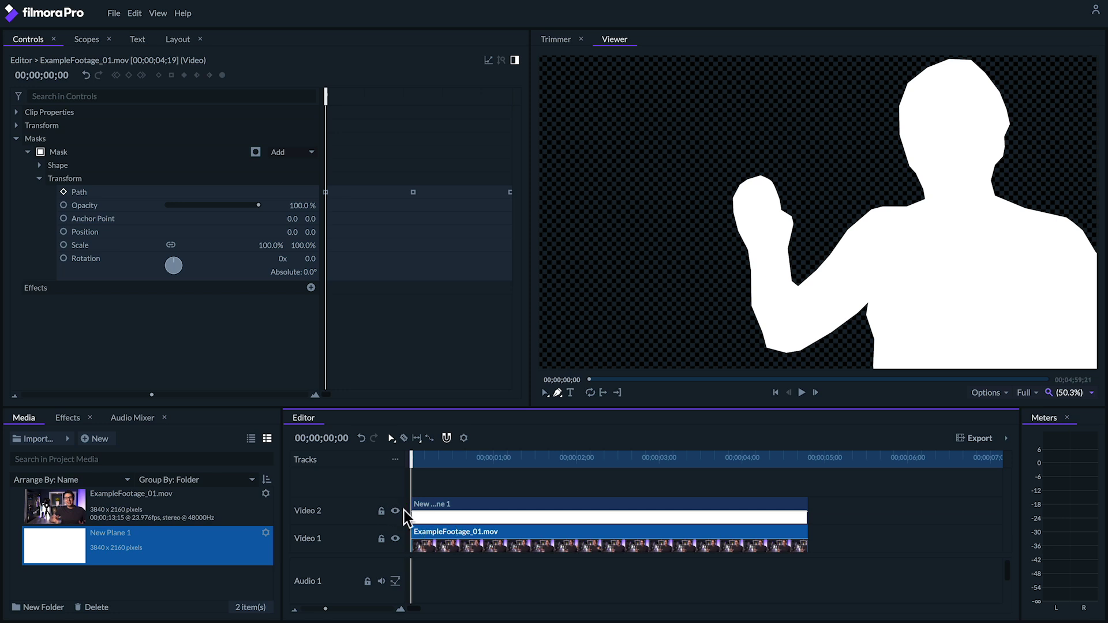
pyautogui.click(395, 512)
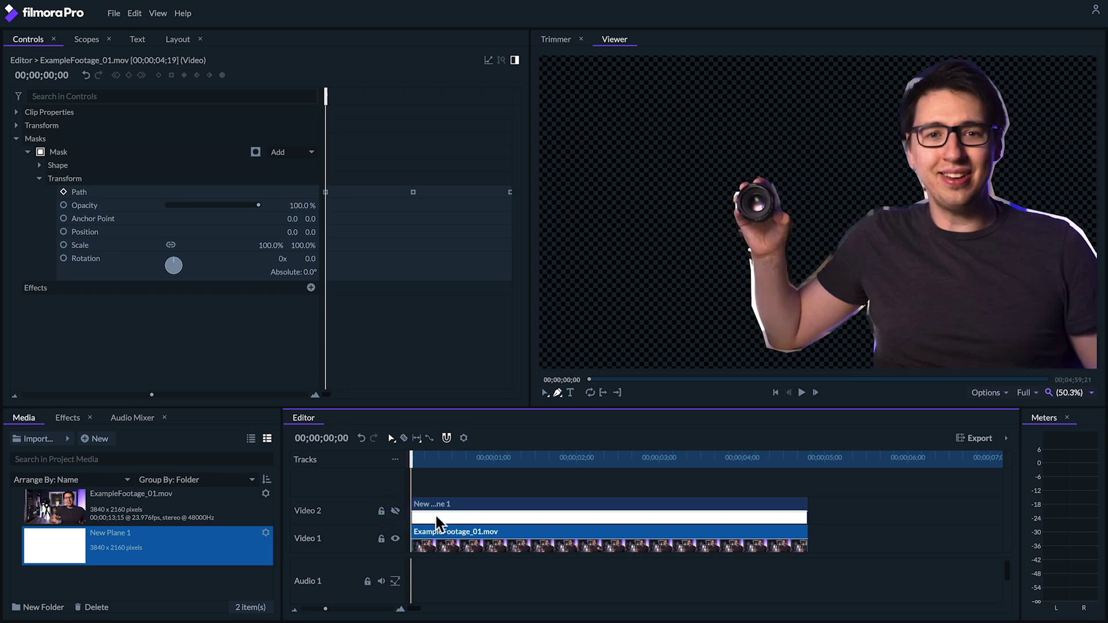
pyautogui.click(41, 152)
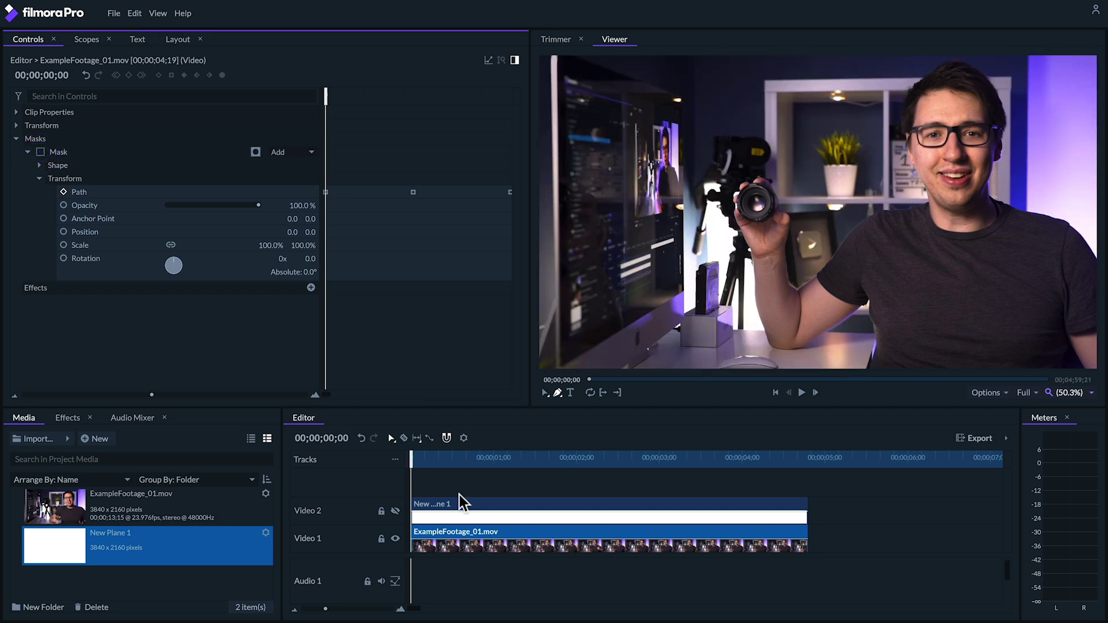
# Step: Show Video 2 again and set New Plane 1's blend mode to Add
pyautogui.click(395, 512)
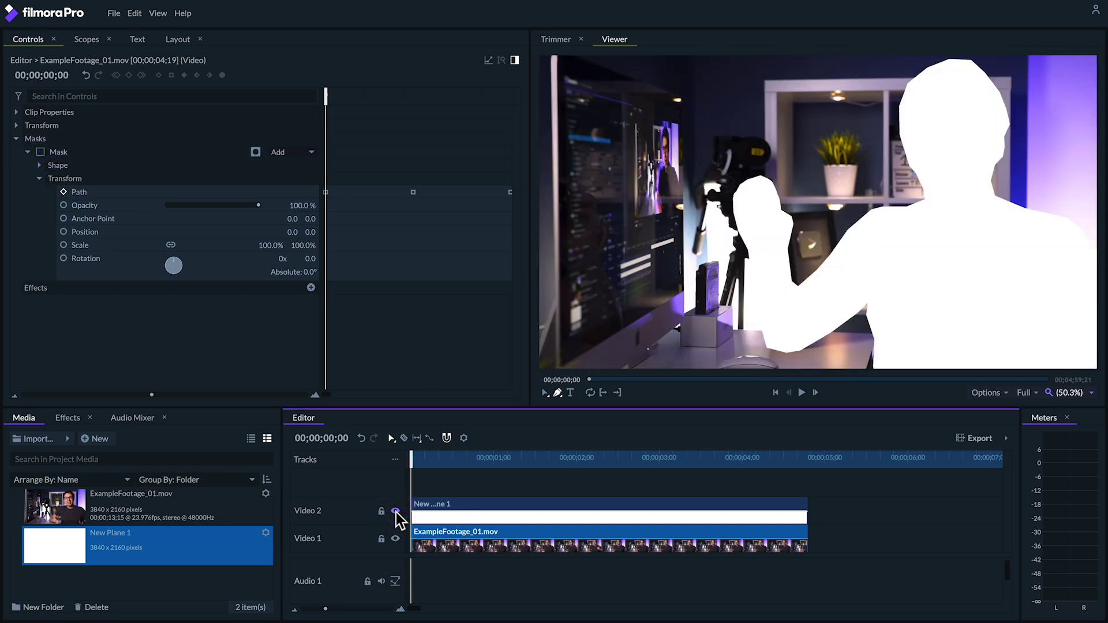
pyautogui.click(457, 507)
pyautogui.click(18, 113)
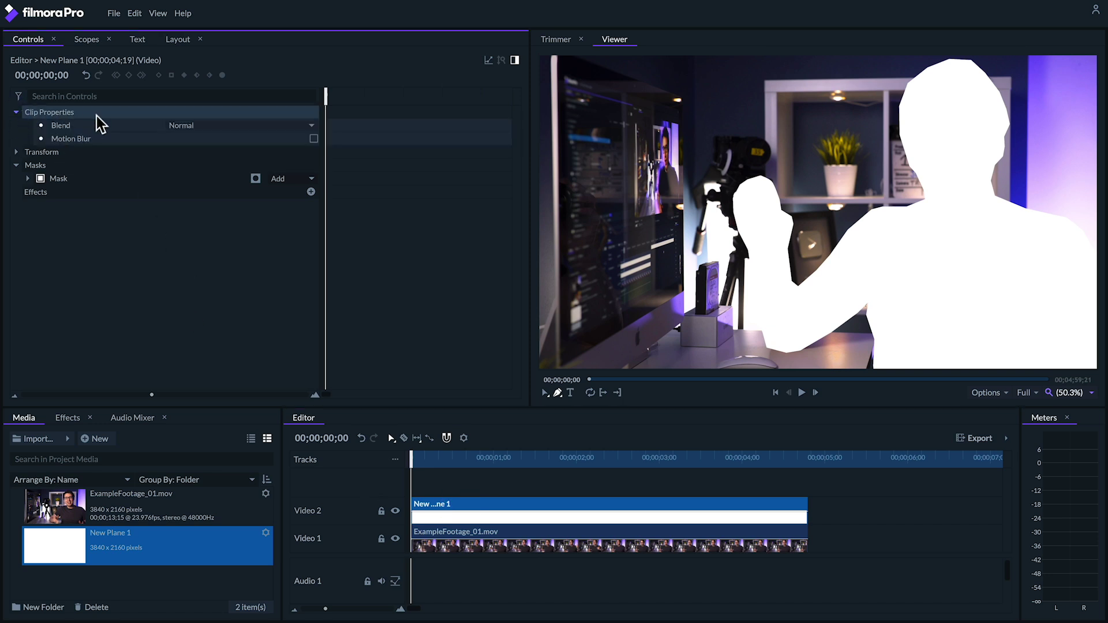
pyautogui.click(176, 126)
pyautogui.click(176, 142)
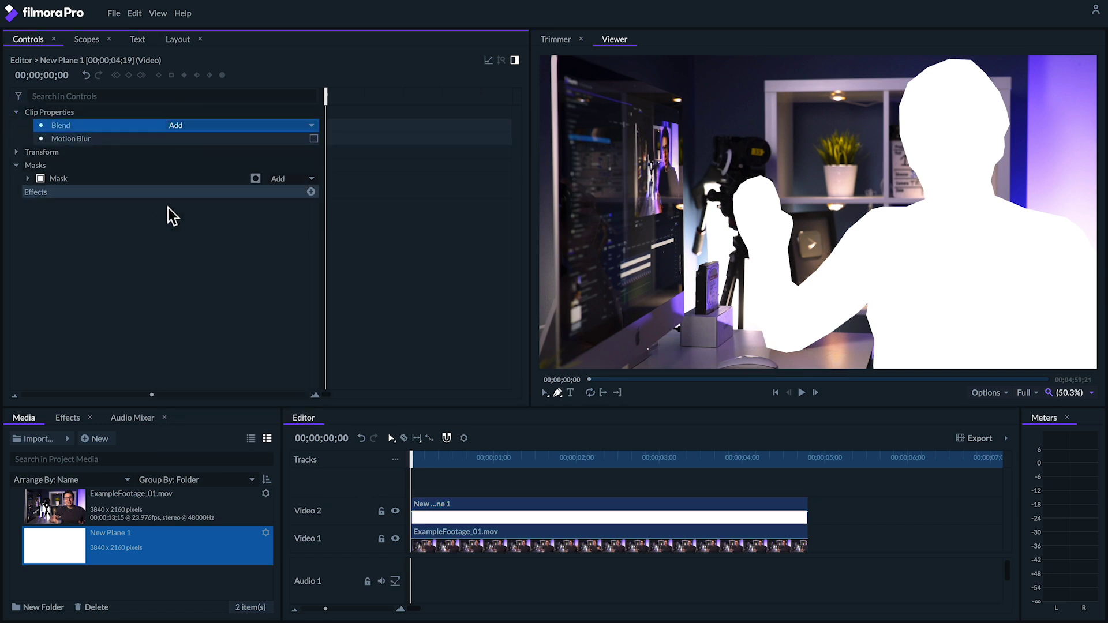
# Step: Duplicate the plane's mask and name the copies Outer Mask and Inner Mask
pyautogui.click(74, 179)
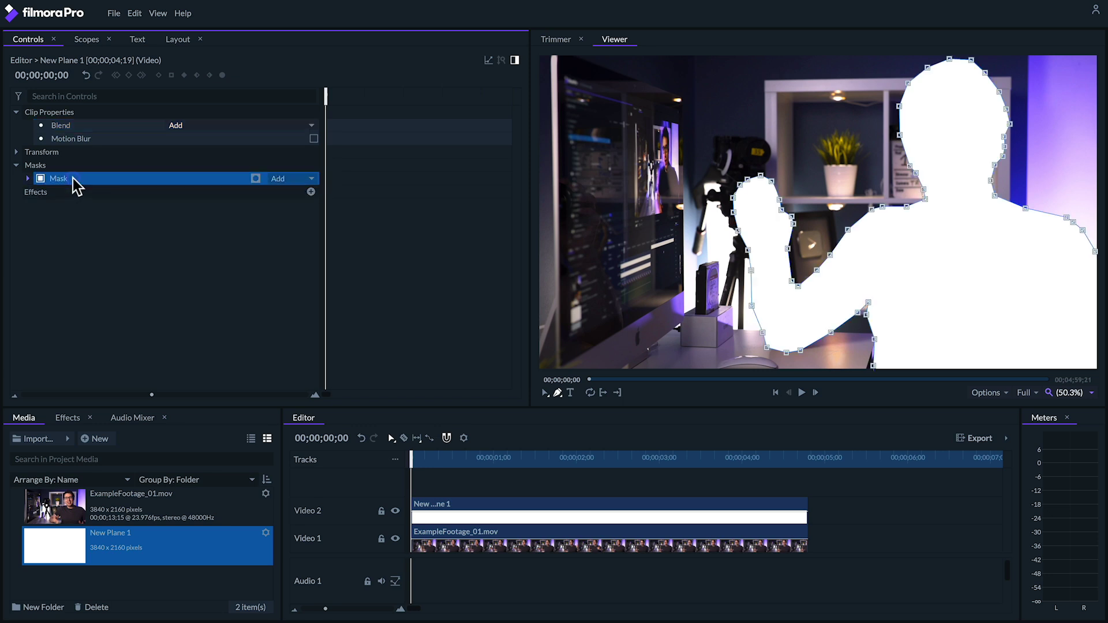
pyautogui.hotkey('ctrl', 'd')
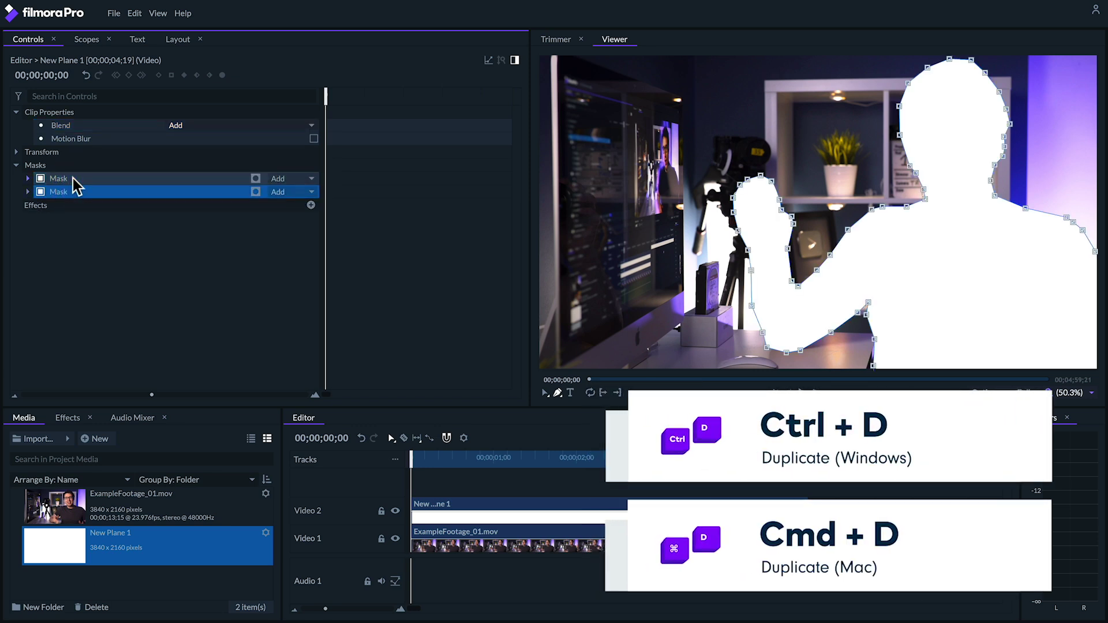
pyautogui.click(73, 179)
pyautogui.rightClick(78, 184)
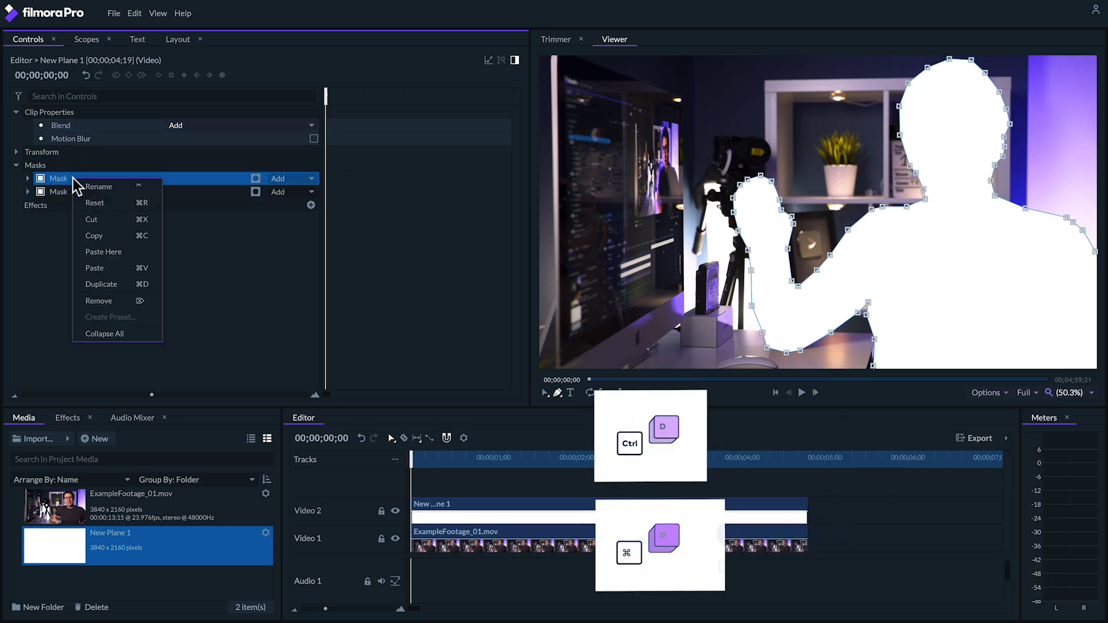
pyautogui.click(98, 186)
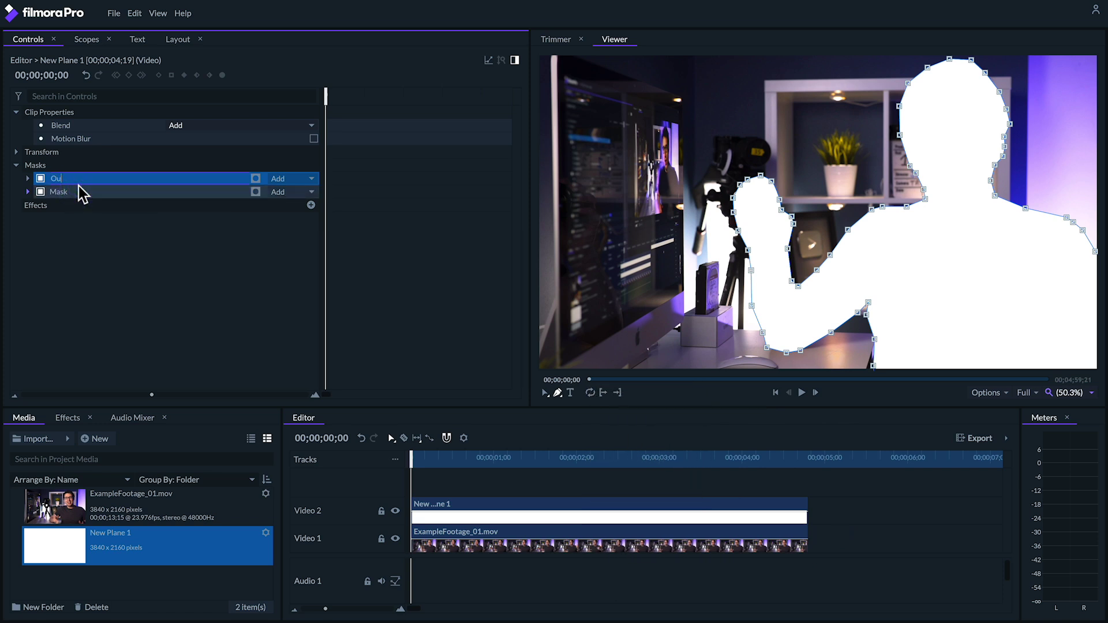
pyautogui.click(80, 192)
pyautogui.write('Inne')
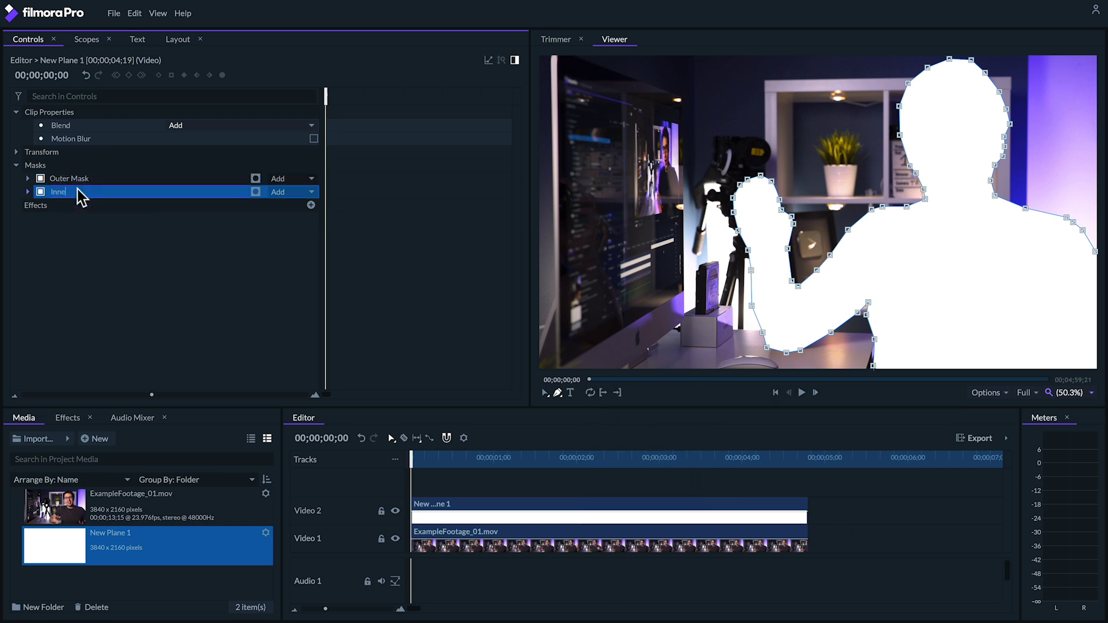
pyautogui.write('r Mask')
pyautogui.click(213, 240)
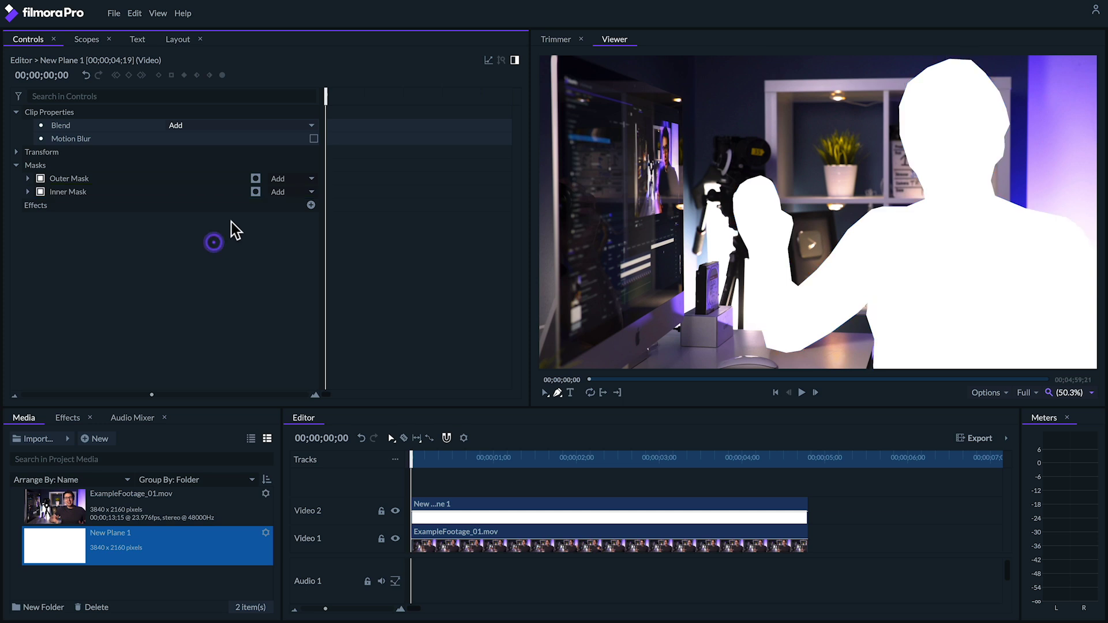
pyautogui.click(312, 192)
# Step: Set Inner Mask to Subtract and give Outer Mask 50 px expansion with 100 px feather
pyautogui.click(299, 288)
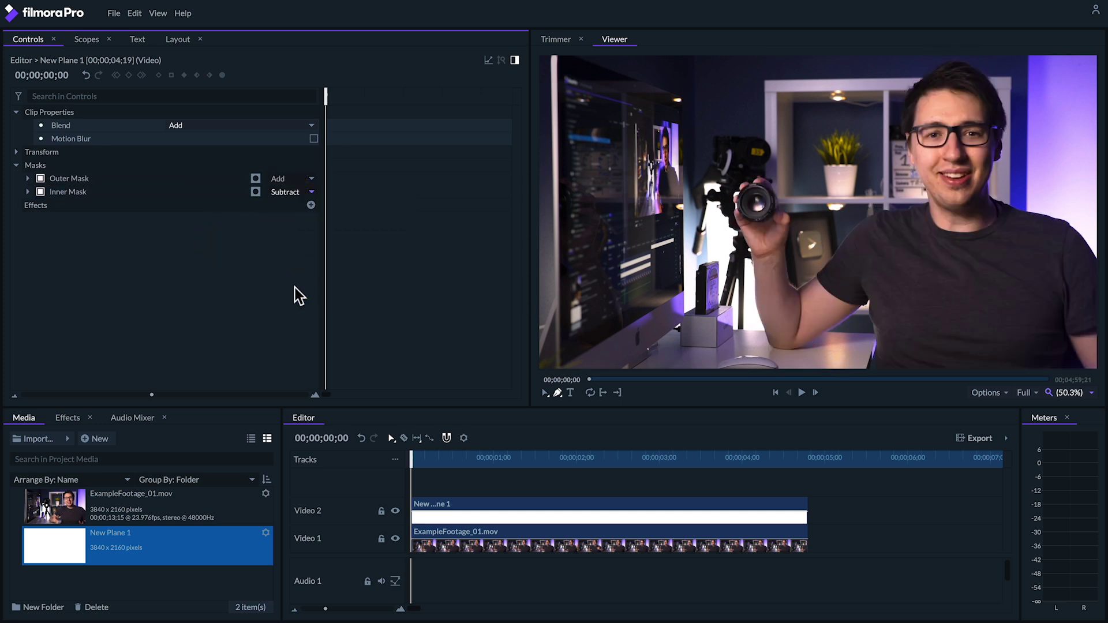
pyautogui.click(27, 179)
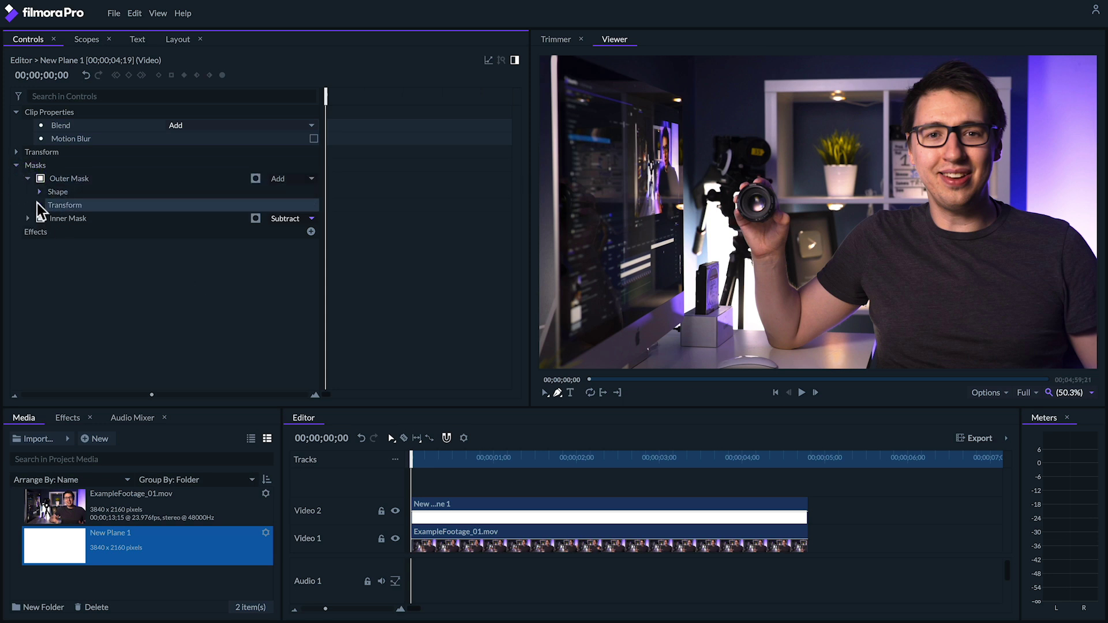
pyautogui.click(40, 192)
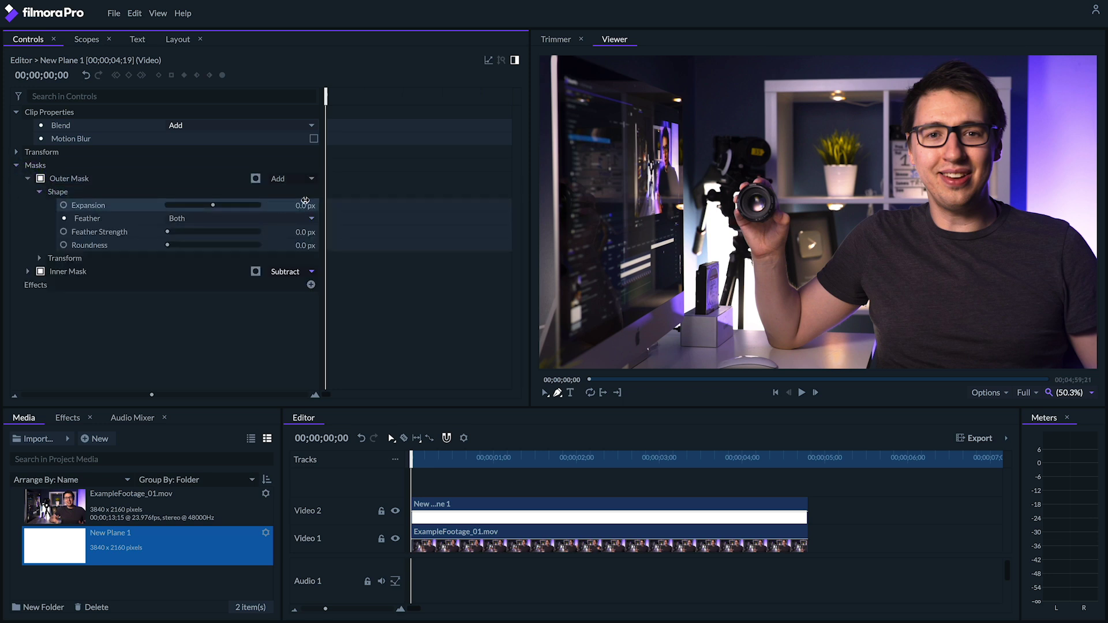
pyautogui.moveTo(305, 200); pyautogui.dragTo(260, 239)
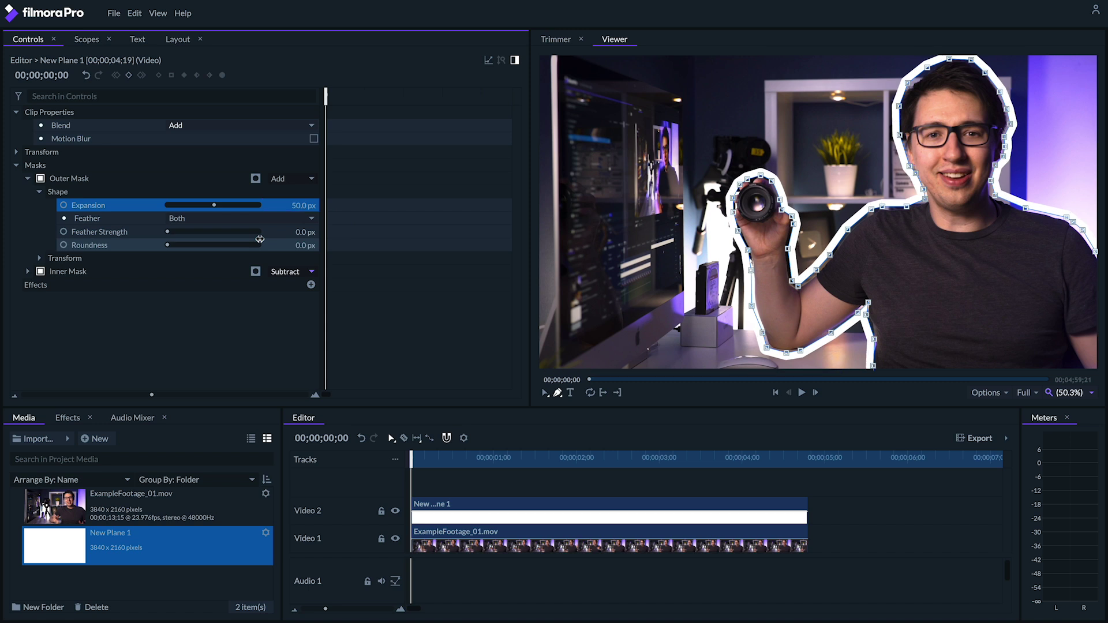
pyautogui.click(304, 231)
pyautogui.write('10')
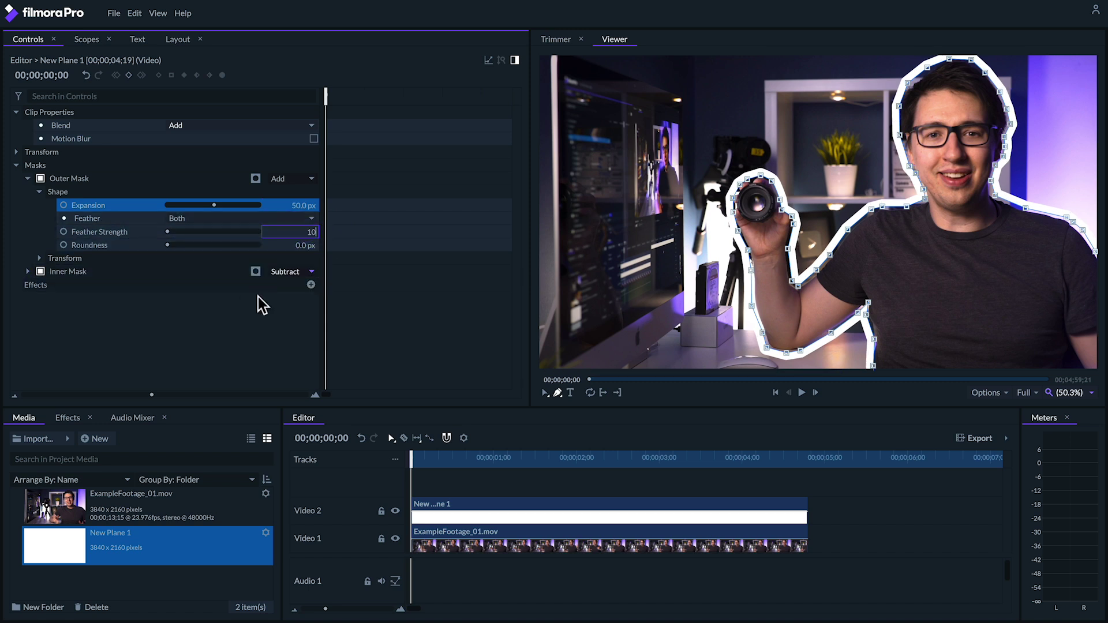
pyautogui.write('0')
pyautogui.press('Return')
# Step: Give the Inner Mask -30 px expansion and 10 px feather, then preview the outline
pyautogui.click(27, 272)
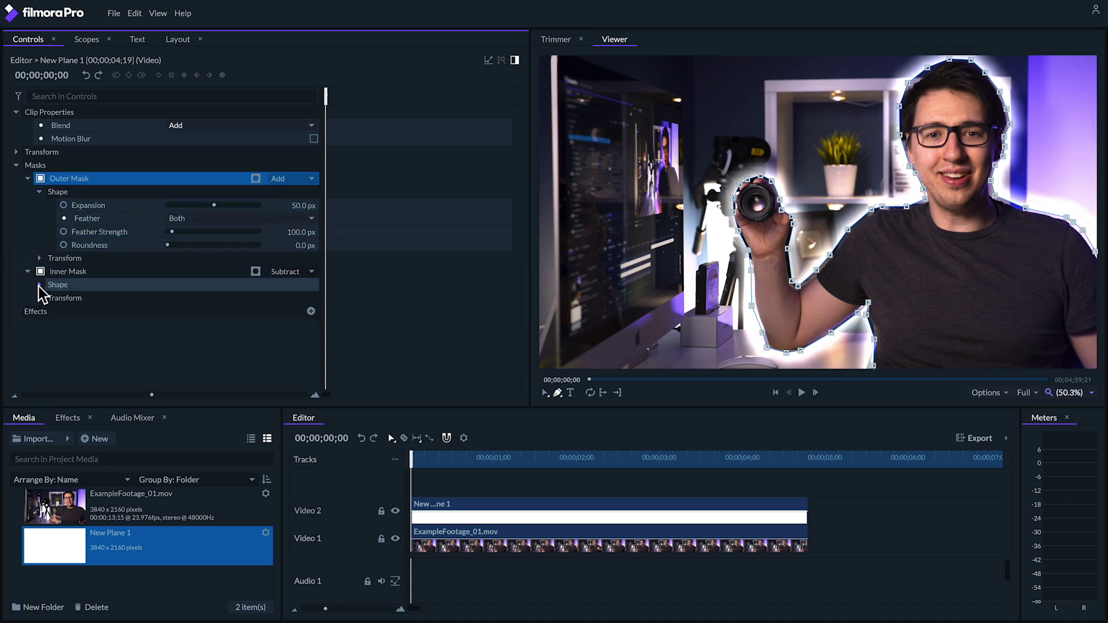
pyautogui.click(40, 285)
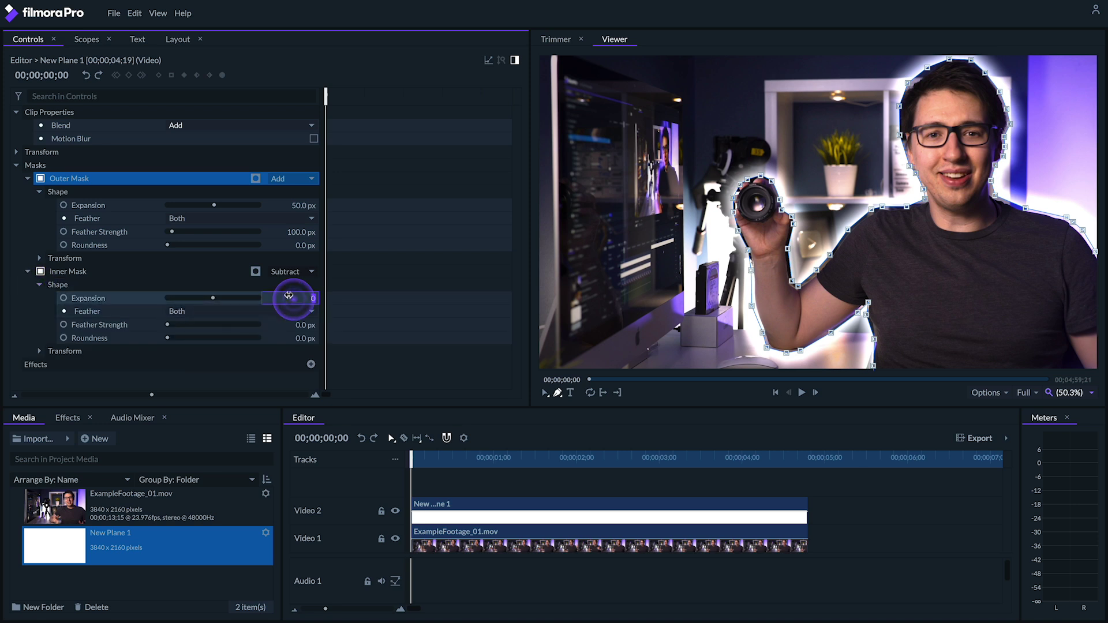
pyautogui.write('-30')
pyautogui.press('Return')
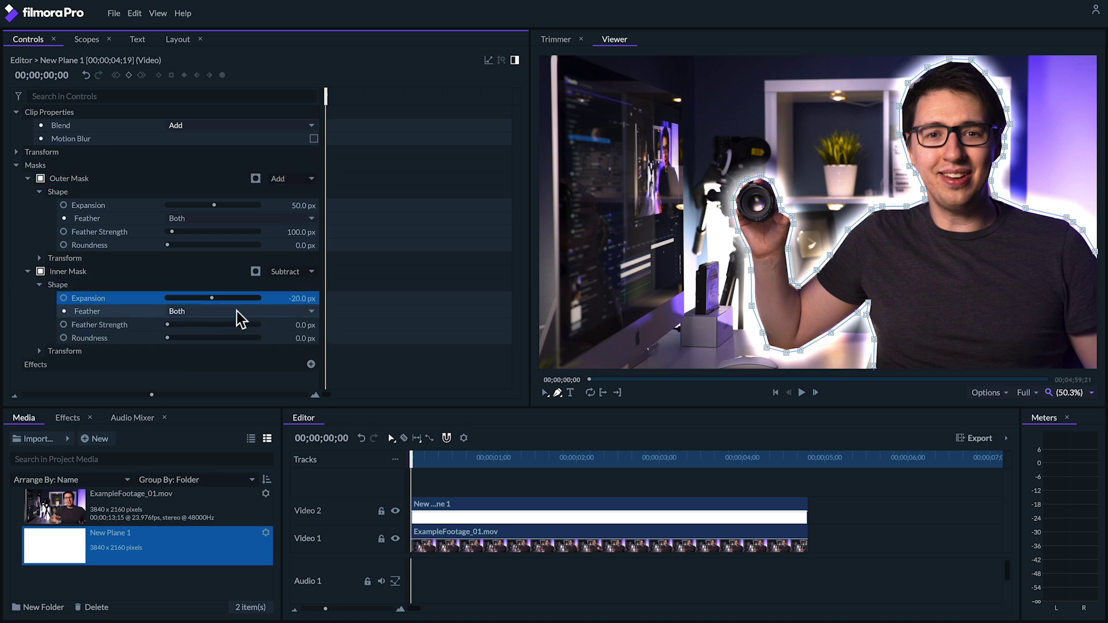
pyautogui.click(292, 320)
pyautogui.write('10')
pyautogui.press('Return')
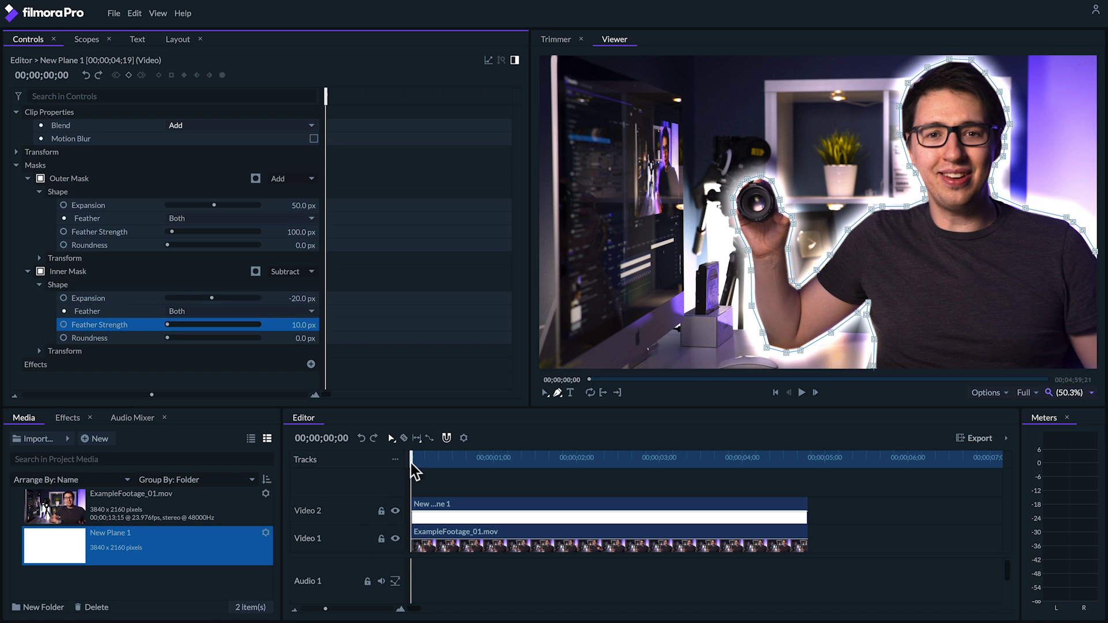
pyautogui.press('space')
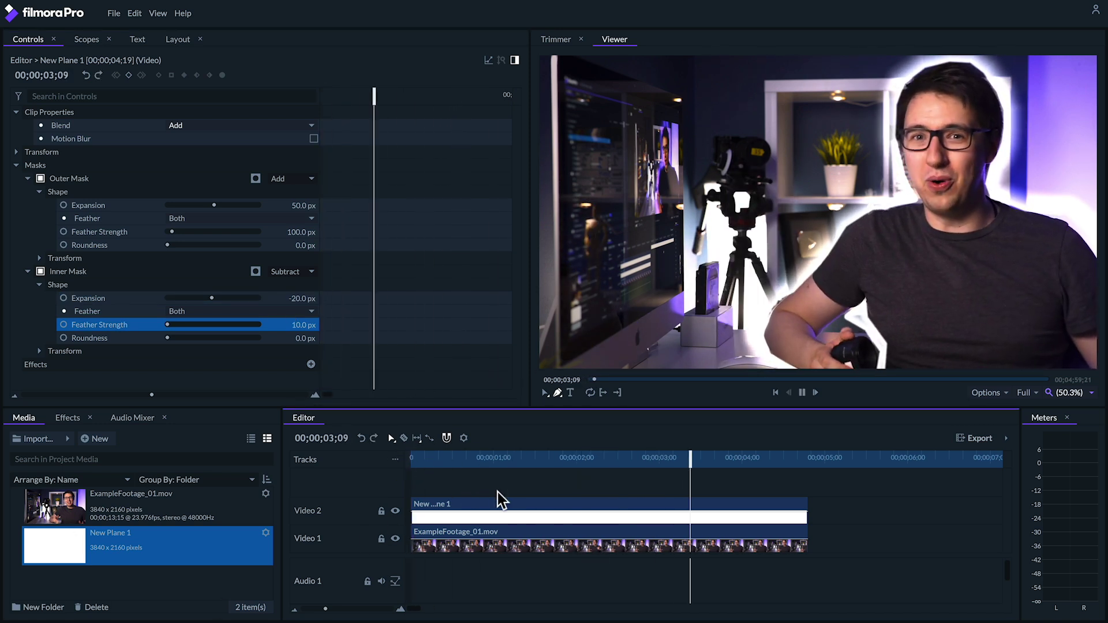
pyautogui.press('space')
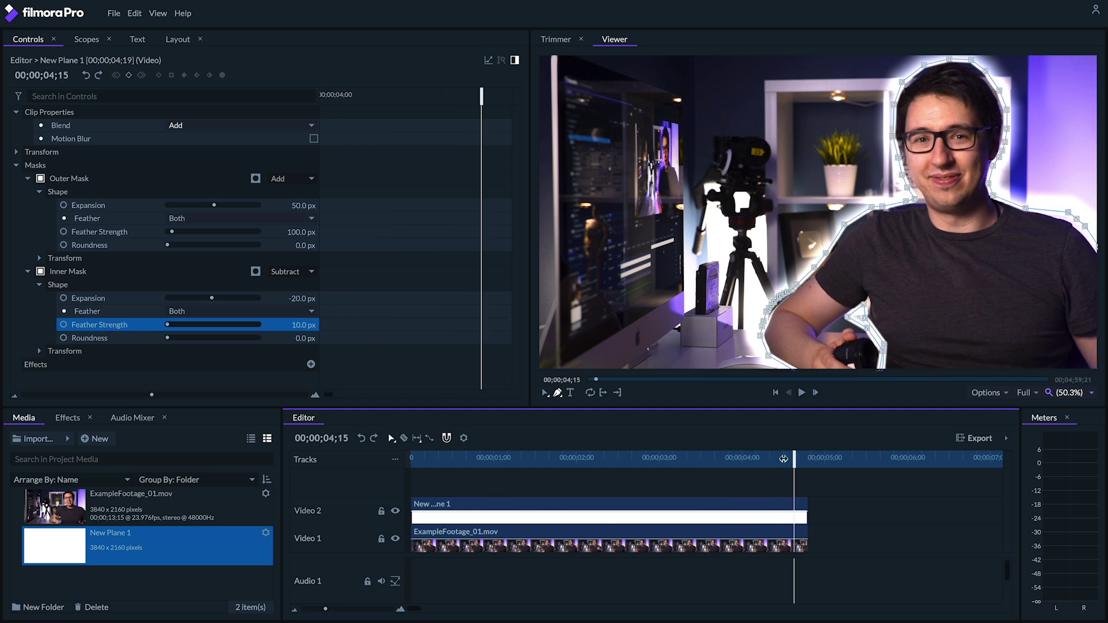
# Step: Add a Blur effect to New Plane 1 with a 30 px radius
pyautogui.moveTo(783, 458); pyautogui.dragTo(411, 459)
pyautogui.click(27, 178)
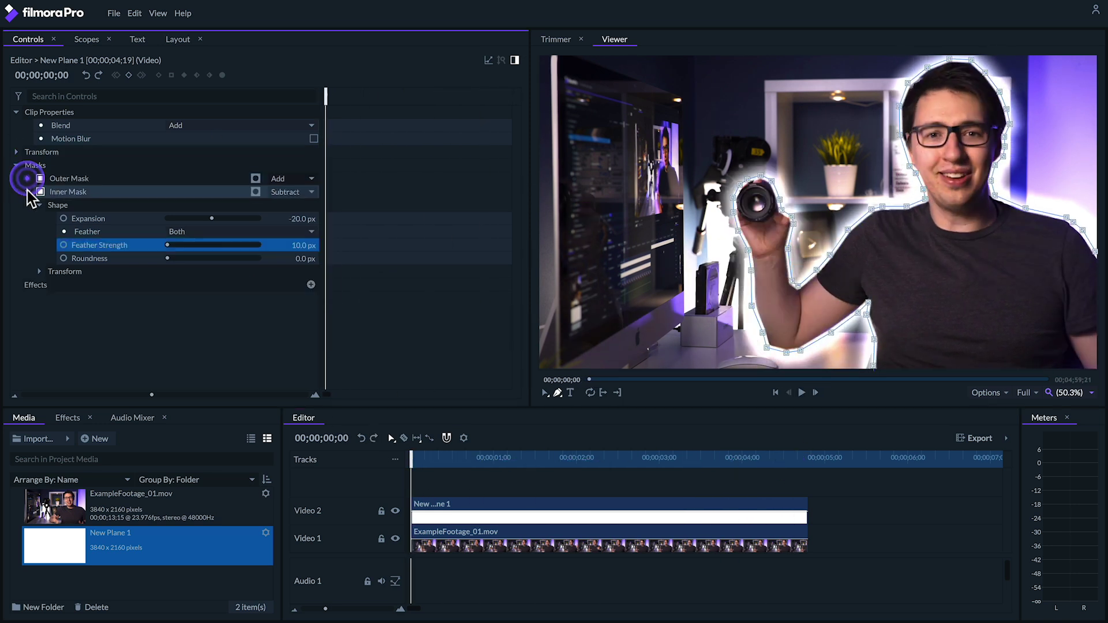
pyautogui.click(28, 191)
pyautogui.click(67, 418)
pyautogui.click(51, 438)
pyautogui.write('blur')
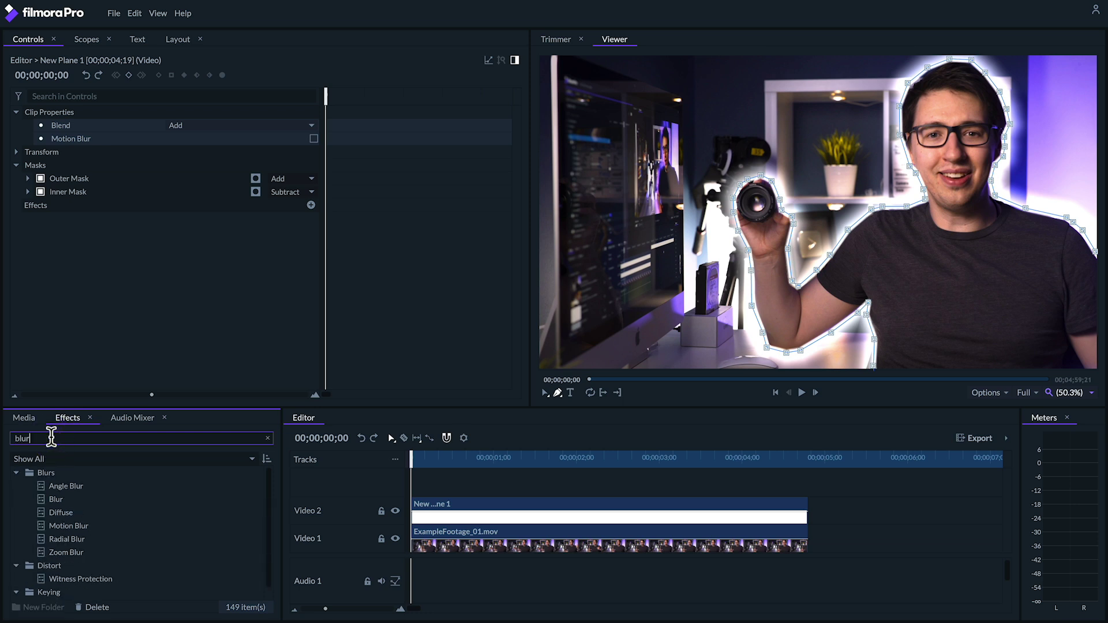
pyautogui.moveTo(56, 500); pyautogui.dragTo(460, 501)
pyautogui.click(28, 218)
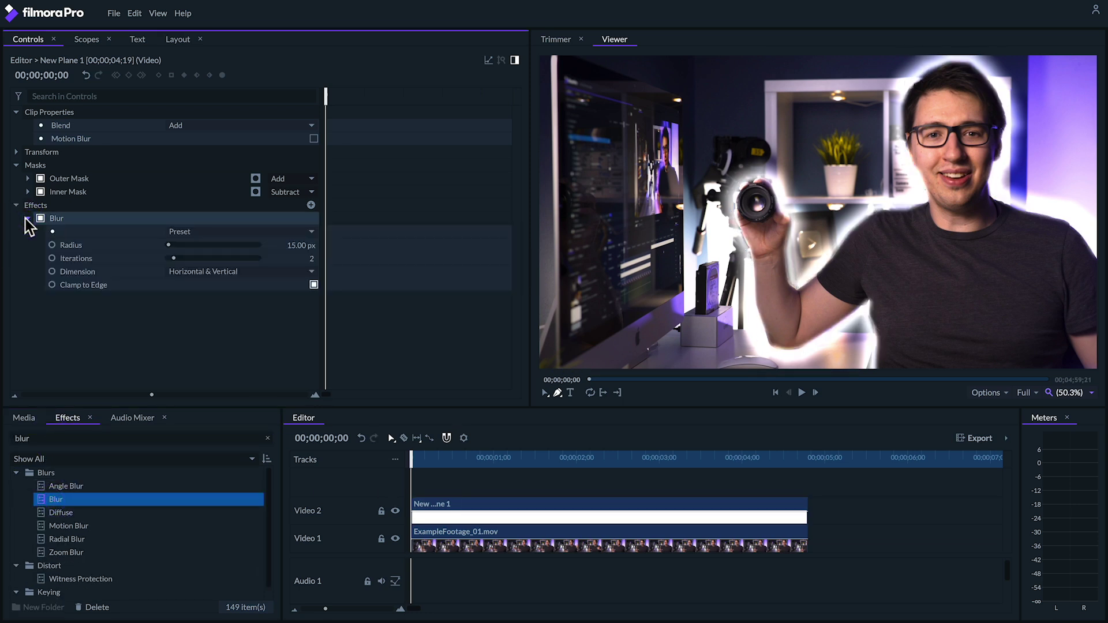
pyautogui.moveTo(227, 245); pyautogui.dragTo(286, 237)
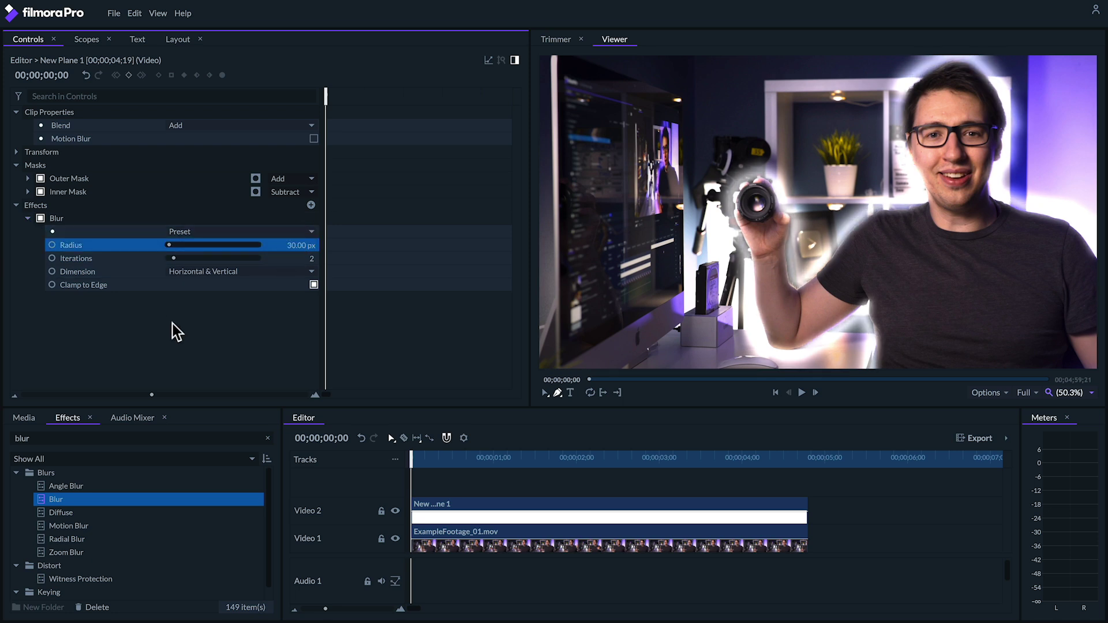
pyautogui.click(204, 352)
pyautogui.click(28, 218)
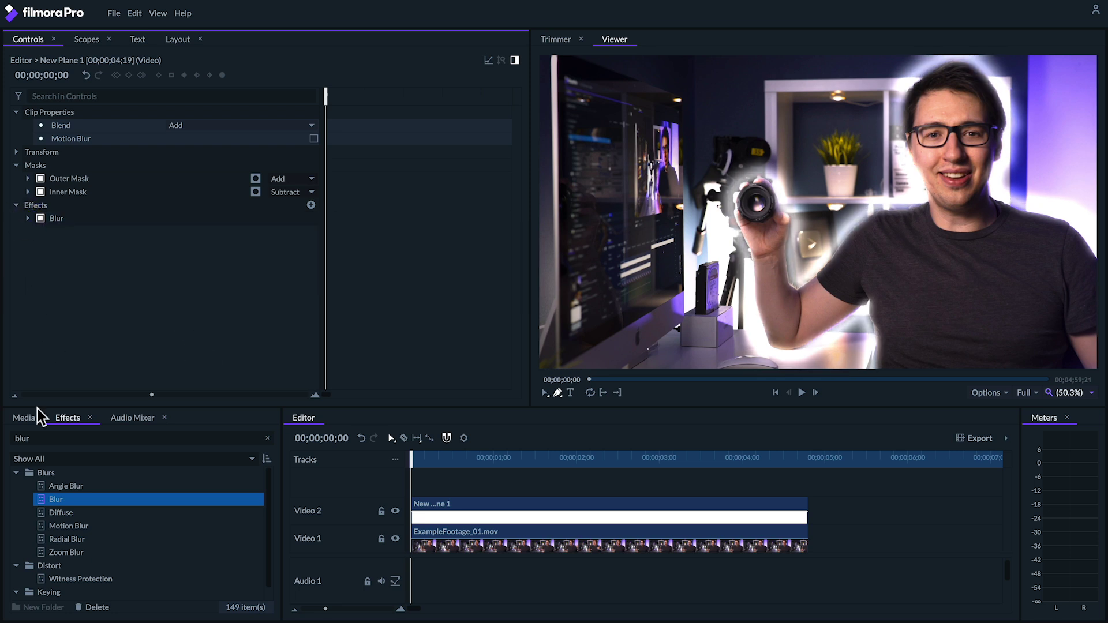
# Step: Add Fill Color to New Plane 1 in purple (103 31 255) and preview the glow
pyautogui.doubleClick(37, 440)
pyautogui.write('fill c')
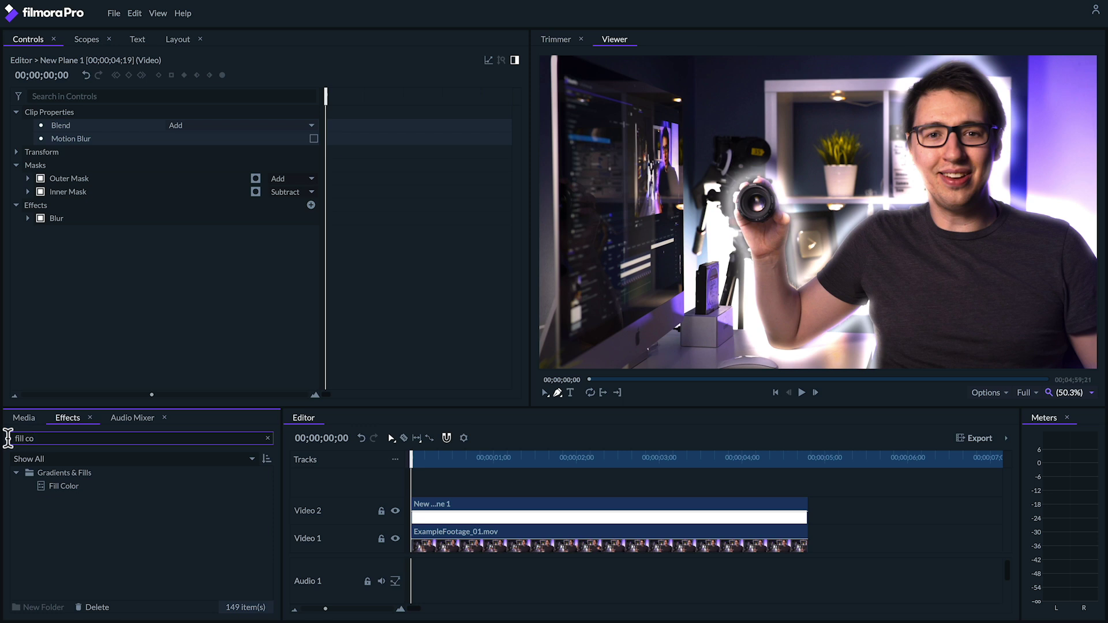
pyautogui.write('o')
pyautogui.moveTo(57, 483); pyautogui.dragTo(420, 493)
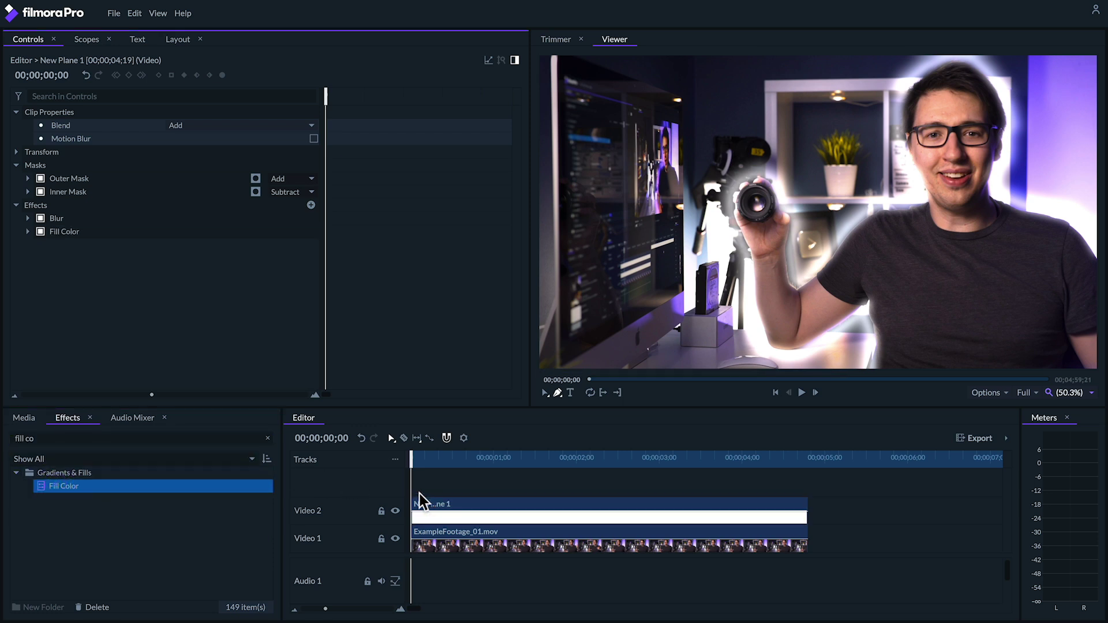
pyautogui.click(28, 231)
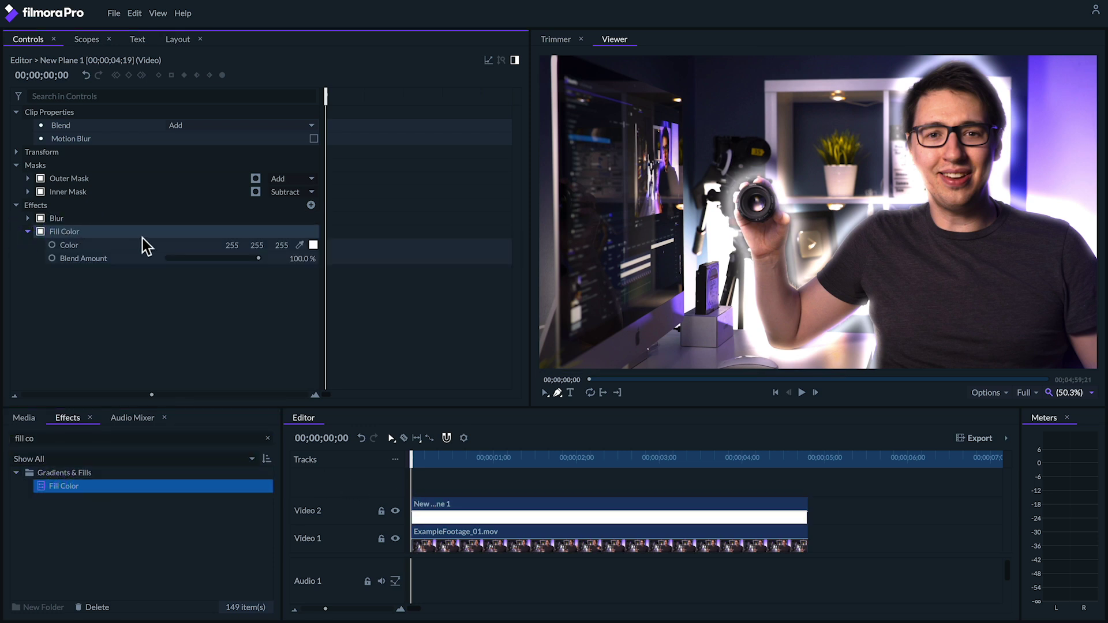
pyautogui.click(316, 245)
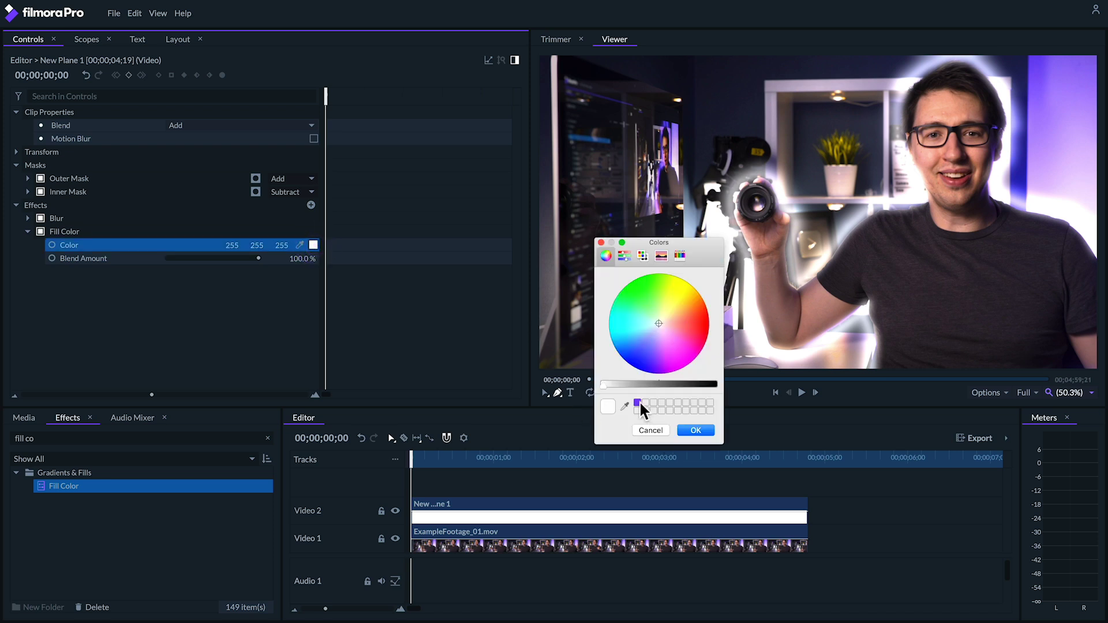
pyautogui.click(637, 402)
pyautogui.click(695, 430)
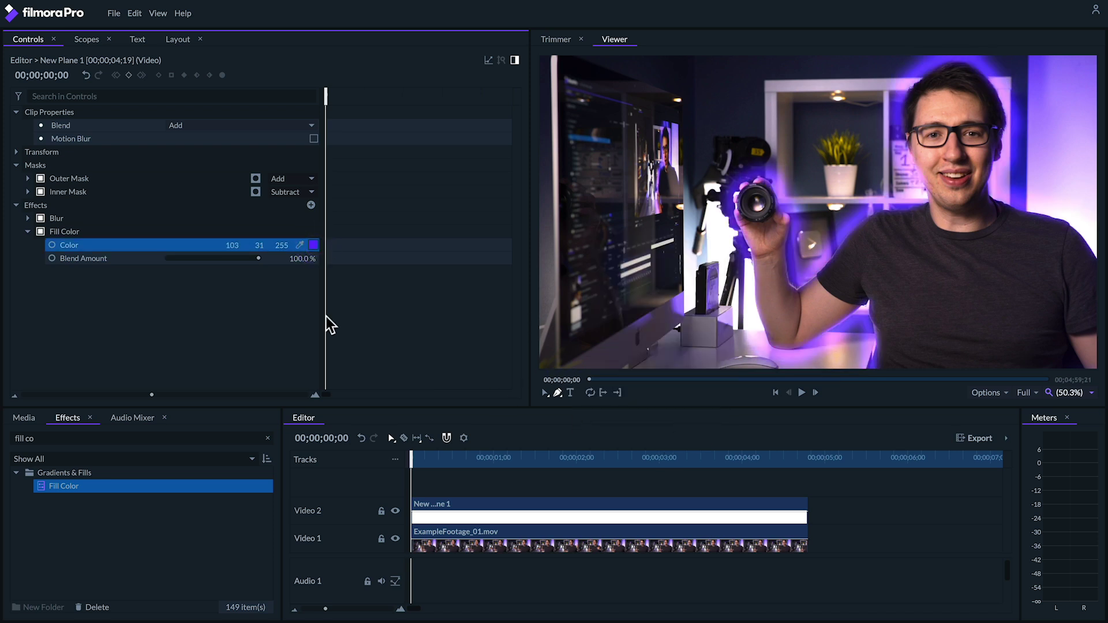
pyautogui.moveTo(321, 91); pyautogui.dragTo(292, 92)
pyautogui.press('space')
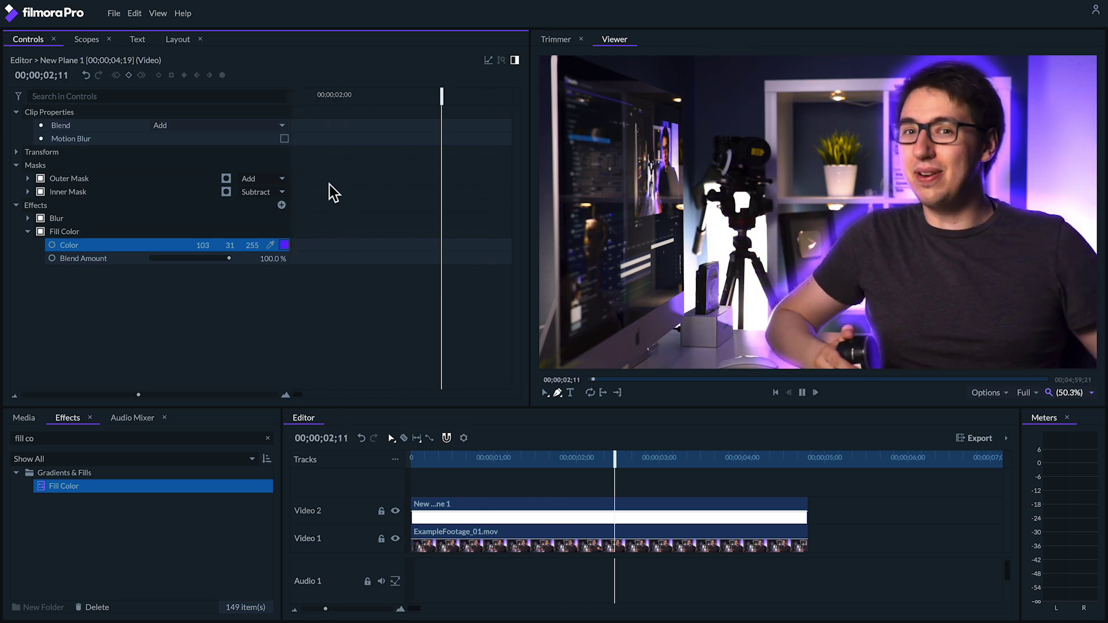
# Step: Set New Plane 1's Blur radius to 50 px and play back the softer glow
pyautogui.press('space')
pyautogui.moveTo(324, 96); pyautogui.dragTo(296, 95)
pyautogui.click(28, 218)
pyautogui.write('50')
pyautogui.press('Return')
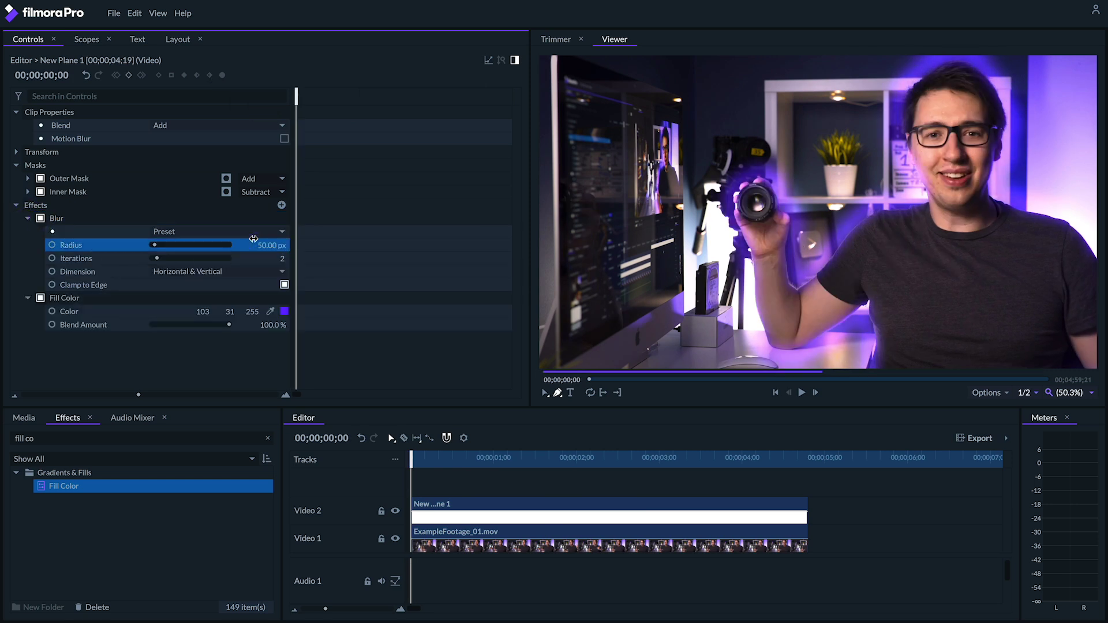
pyautogui.press('space')
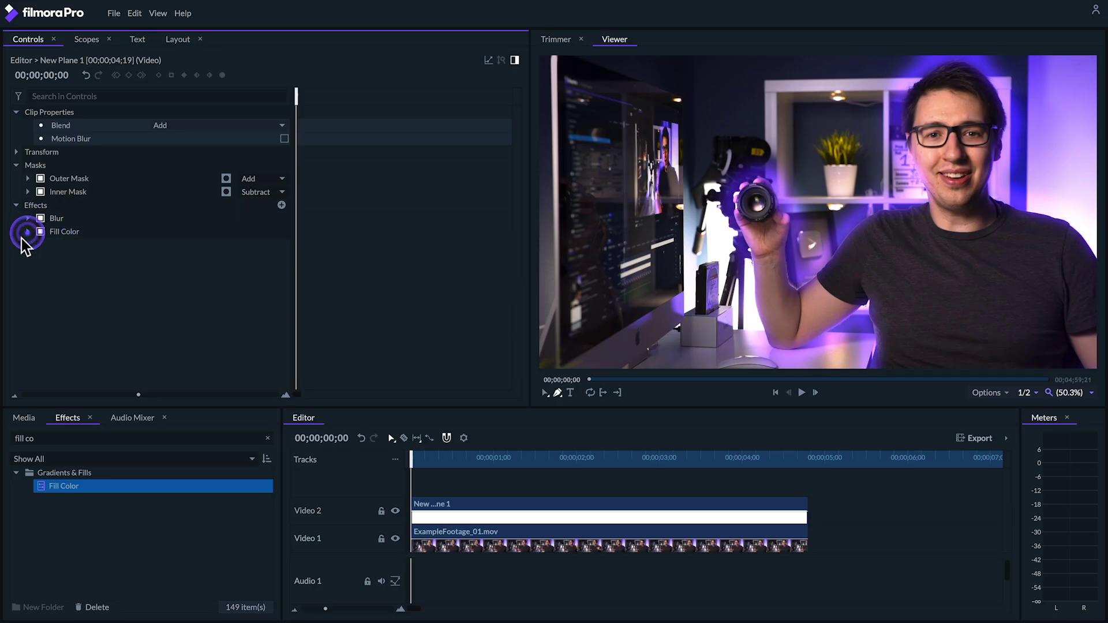
# Step: Keyframe the Outer Mask Expansion at 50, 40 and 50 px on frames 0, 2 and 4
pyautogui.click(27, 178)
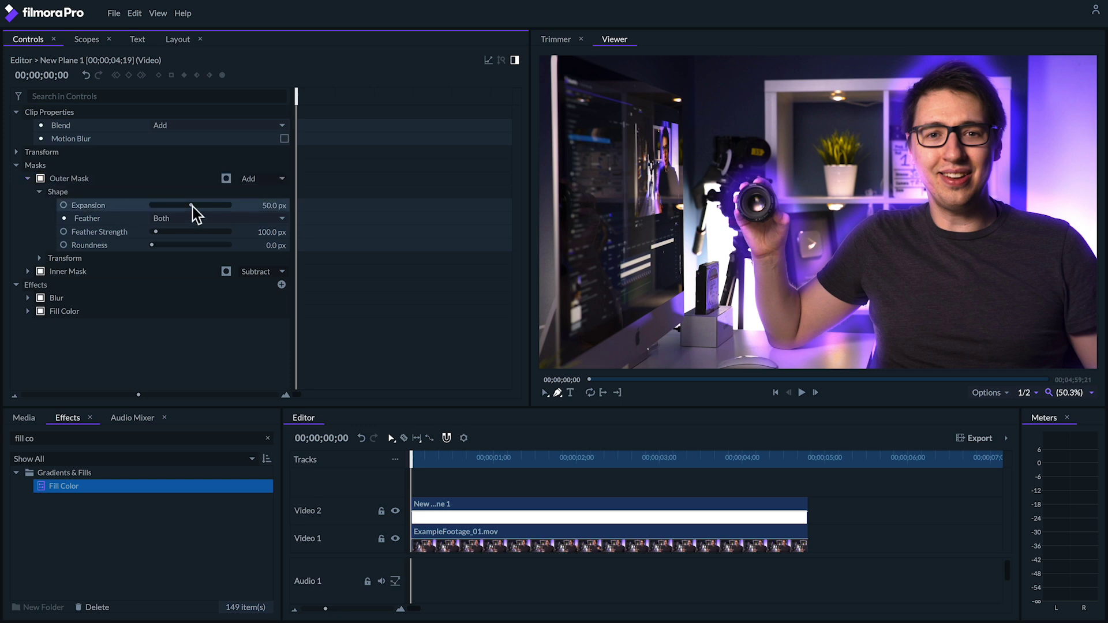
pyautogui.moveTo(192, 207)
pyautogui.mouseDown()
pyautogui.moveTo(219, 215)
pyautogui.moveTo(191, 207)
pyautogui.mouseUp()
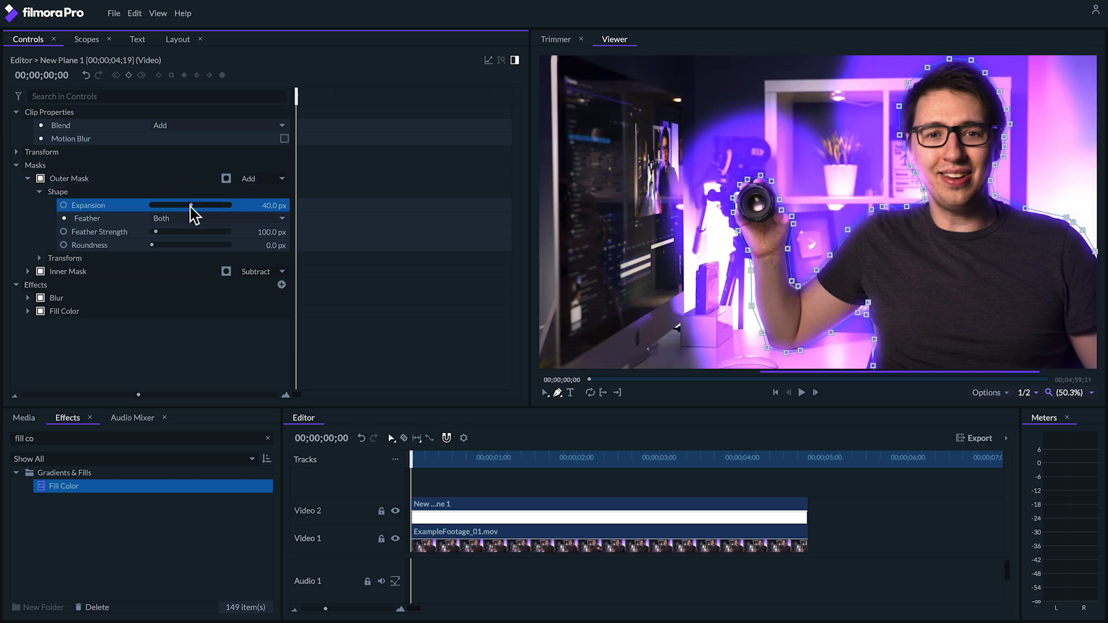
pyautogui.hotkey('ctrl', 'z')
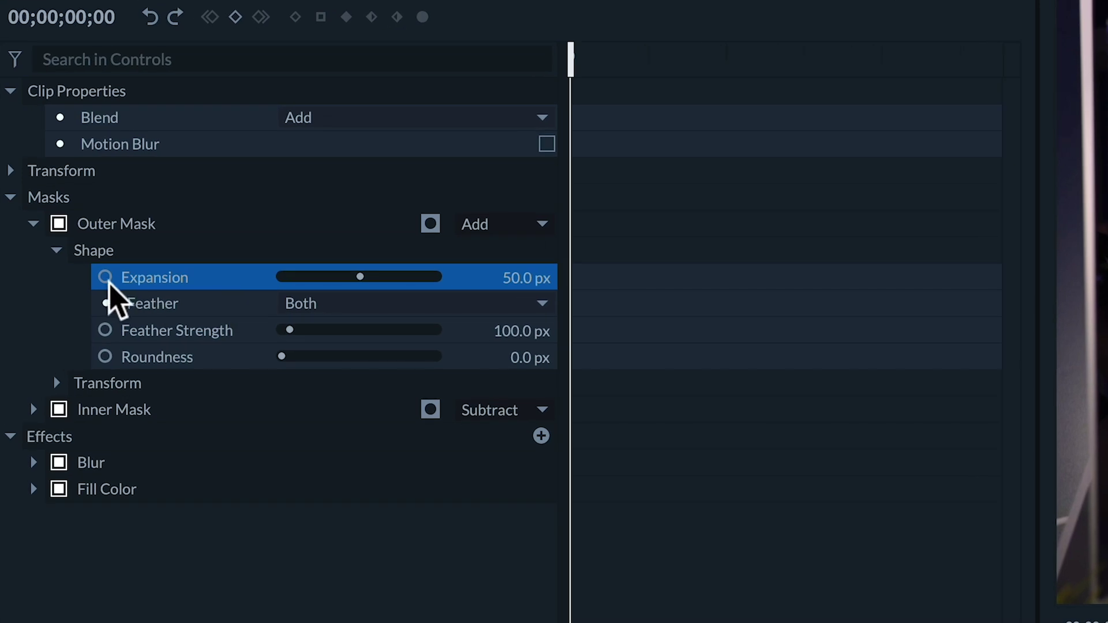
pyautogui.click(106, 278)
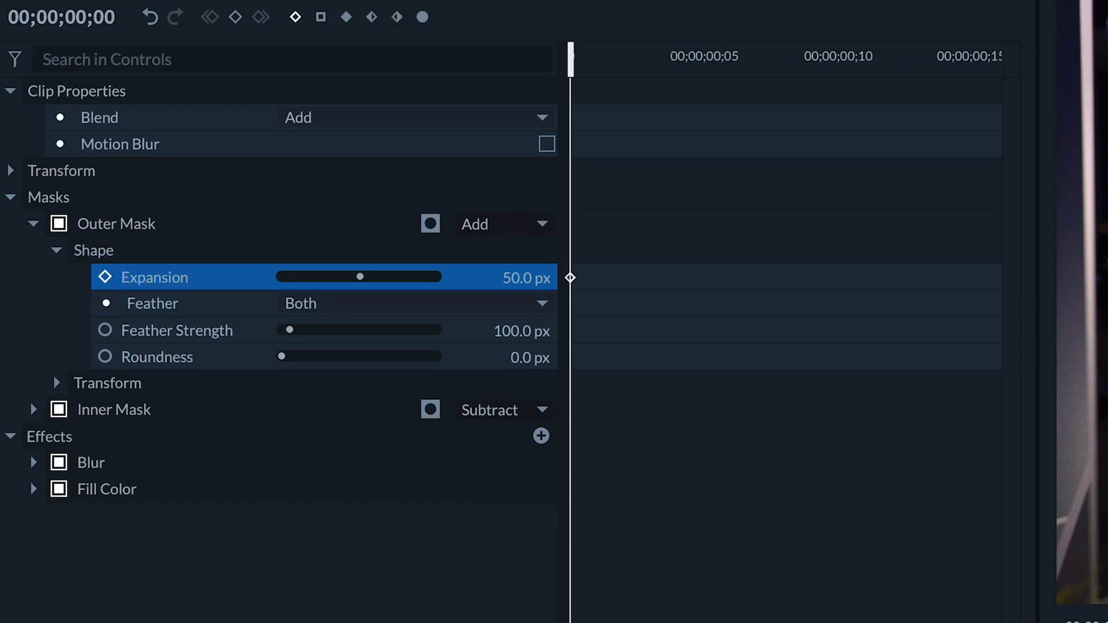
pyautogui.moveTo(561, 62); pyautogui.dragTo(632, 75)
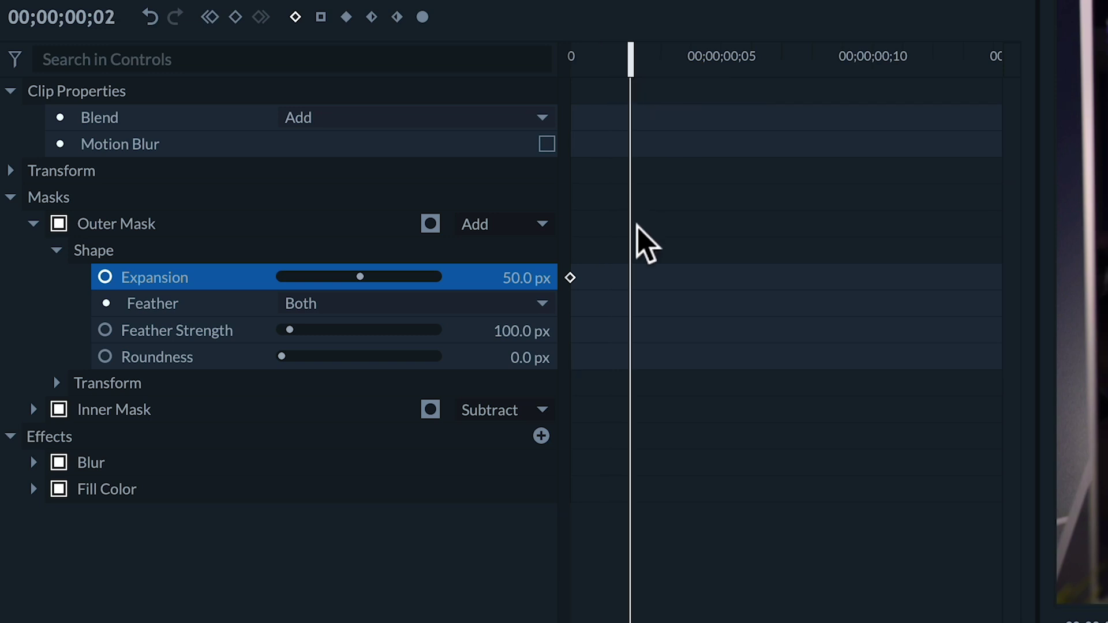
pyautogui.click(506, 273)
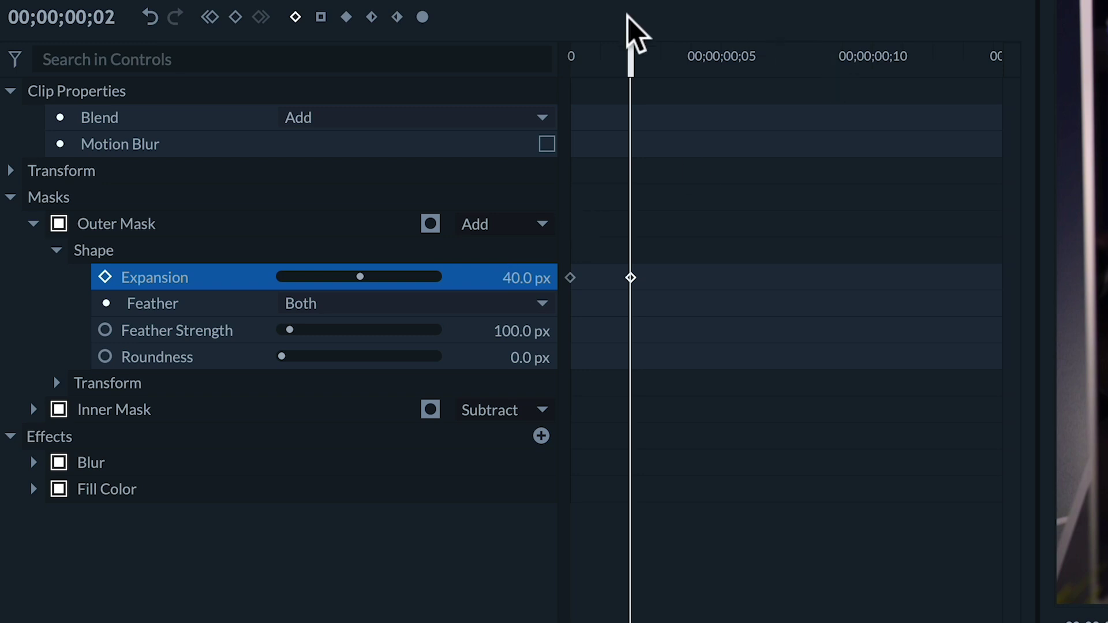
pyautogui.moveTo(631, 59); pyautogui.dragTo(700, 82)
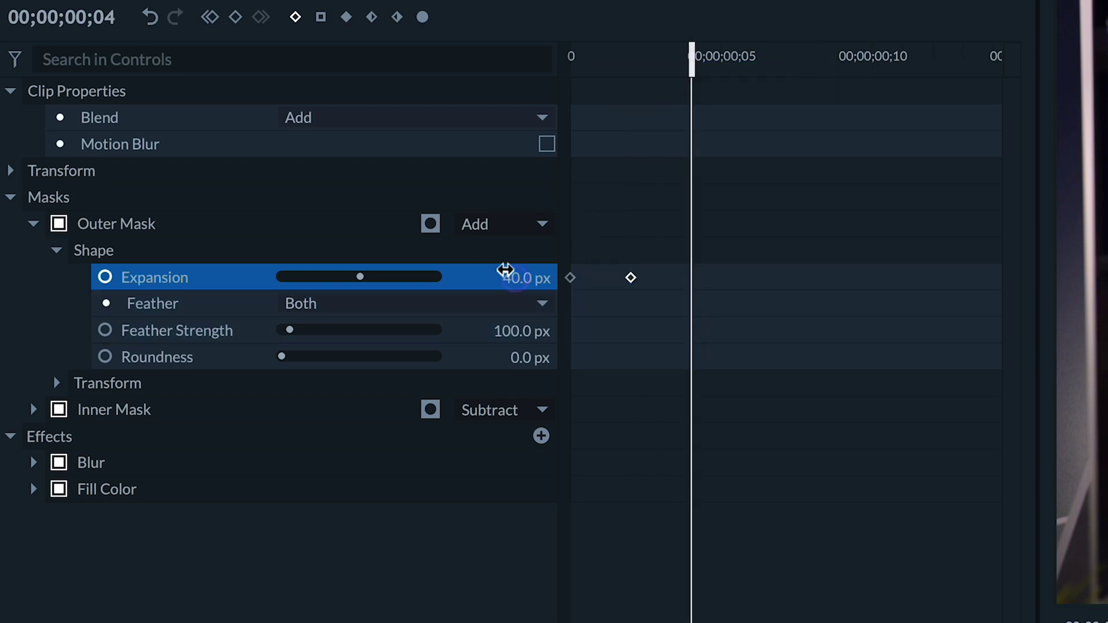
pyautogui.click(506, 270)
pyautogui.write('50')
pyautogui.press('Return')
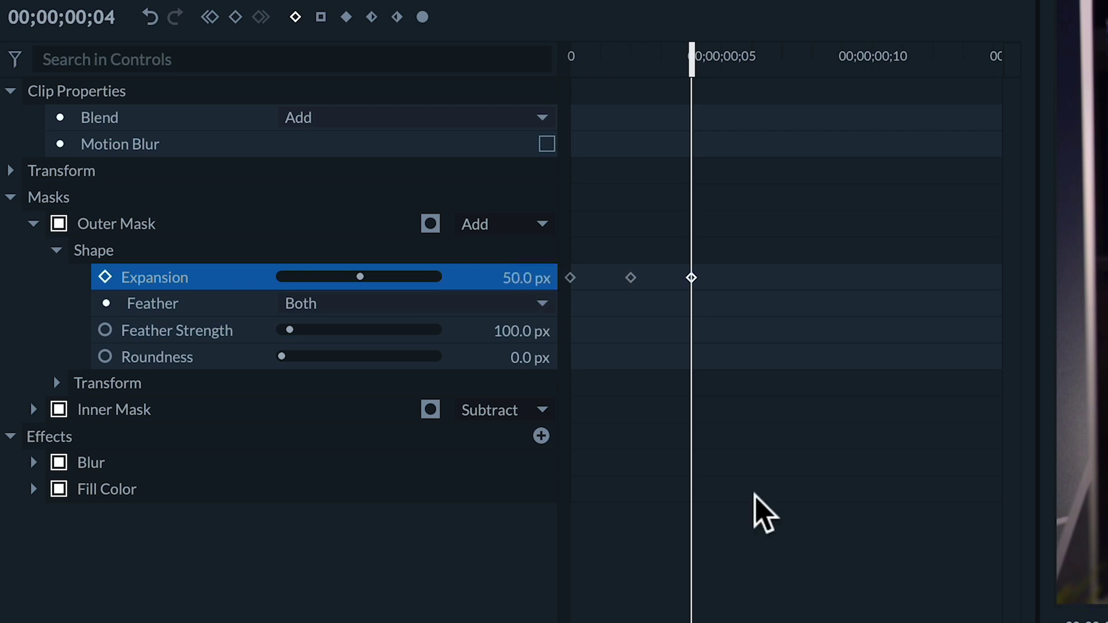
# Step: Copy the three Expansion keyframes and play from frame 00;00;00;17
pyautogui.click(754, 494)
pyautogui.scroll(-5, 767, 451)
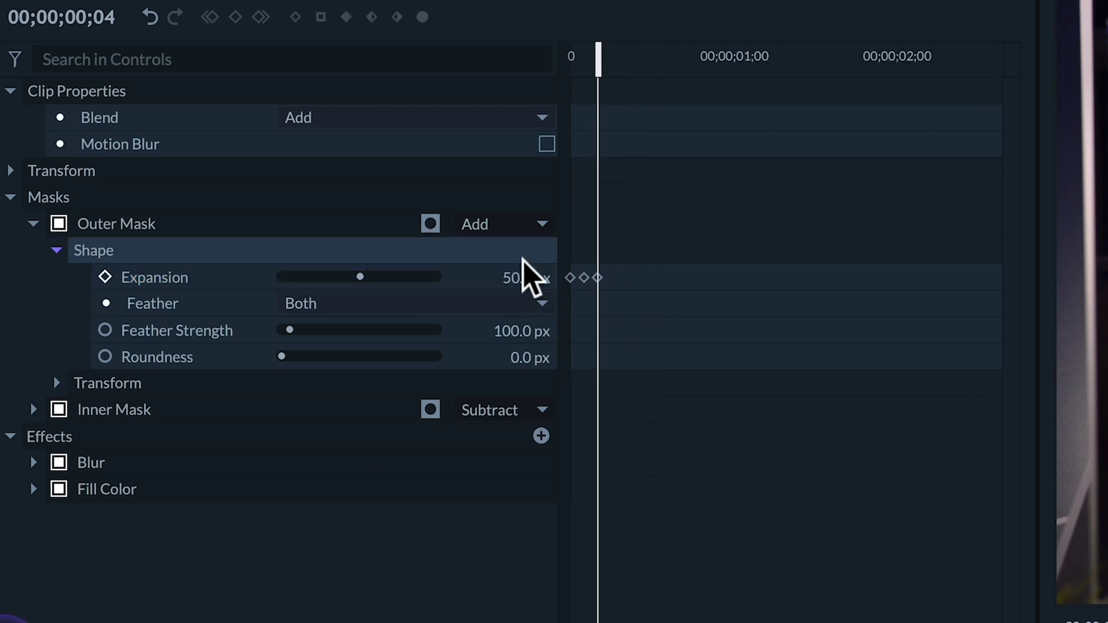
pyautogui.moveTo(639, 247); pyautogui.dragTo(566, 294)
pyautogui.rightClick(597, 278)
pyautogui.click(651, 326)
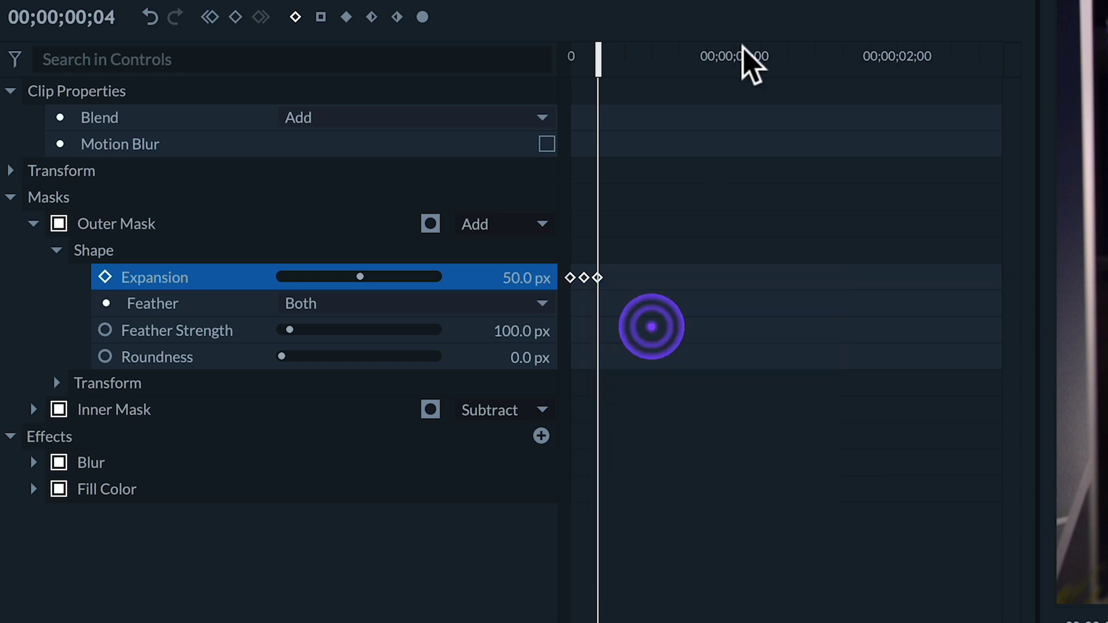
pyautogui.scroll(-3, 785, 335)
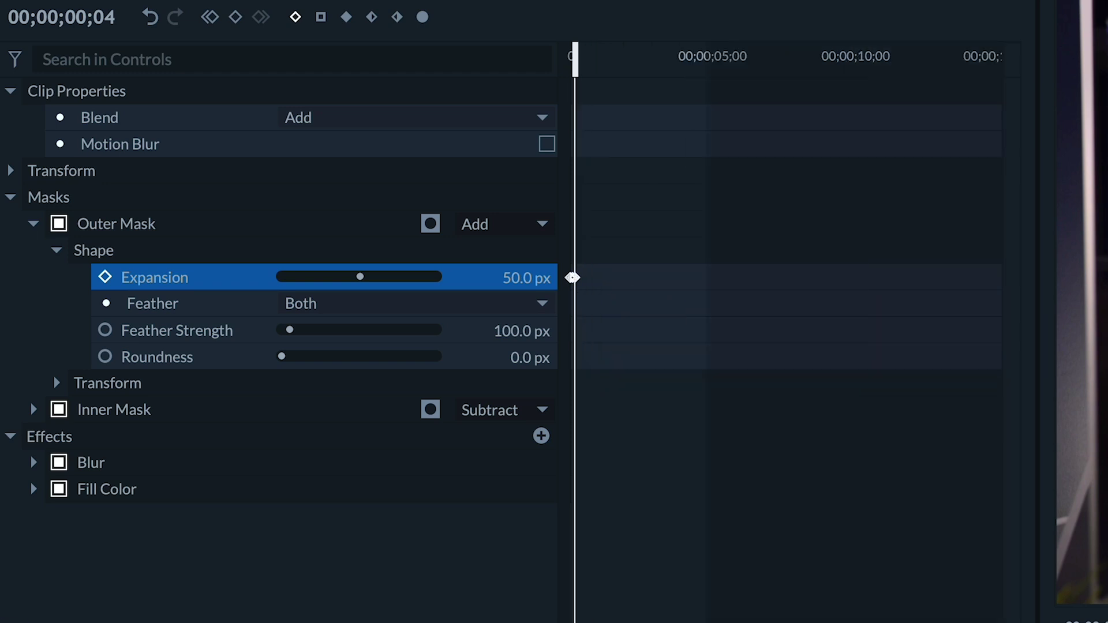
pyautogui.moveTo(565, 55); pyautogui.dragTo(644, 58)
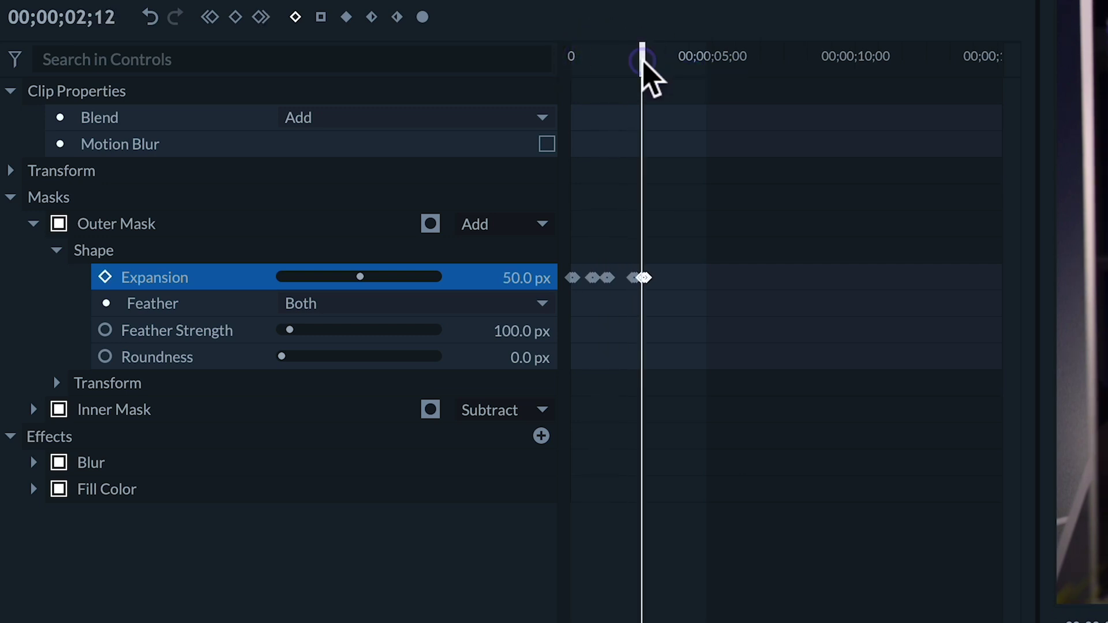
pyautogui.press('space')
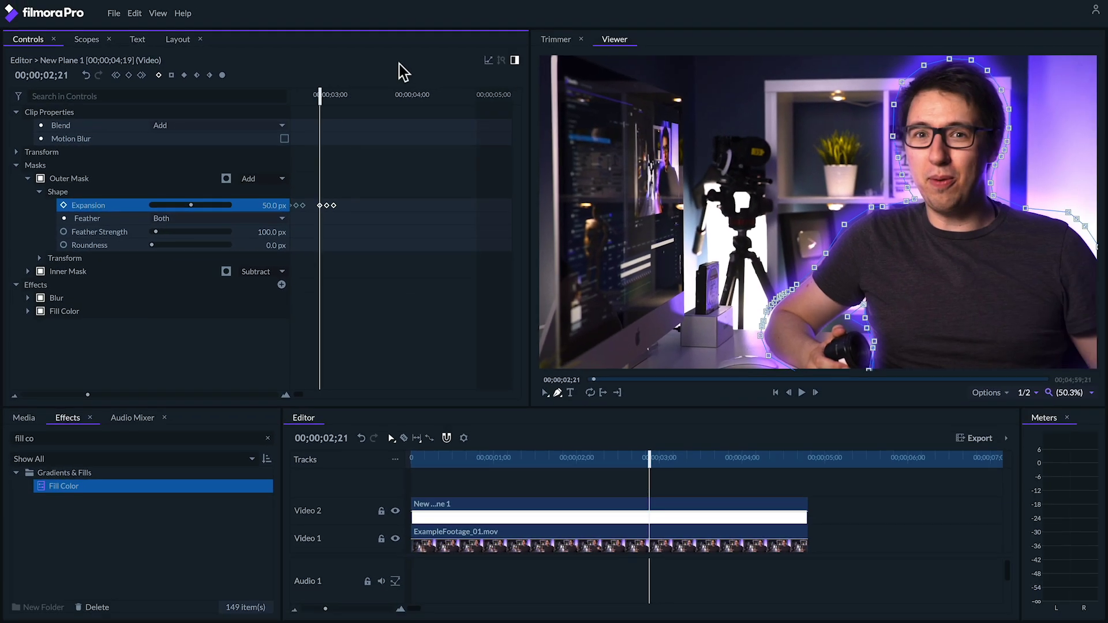
# Step: Play the clip from the start to check the purple outline flicker, inspecting the frame near 3 seconds
pyautogui.click(781, 56)
pyautogui.press('Home')
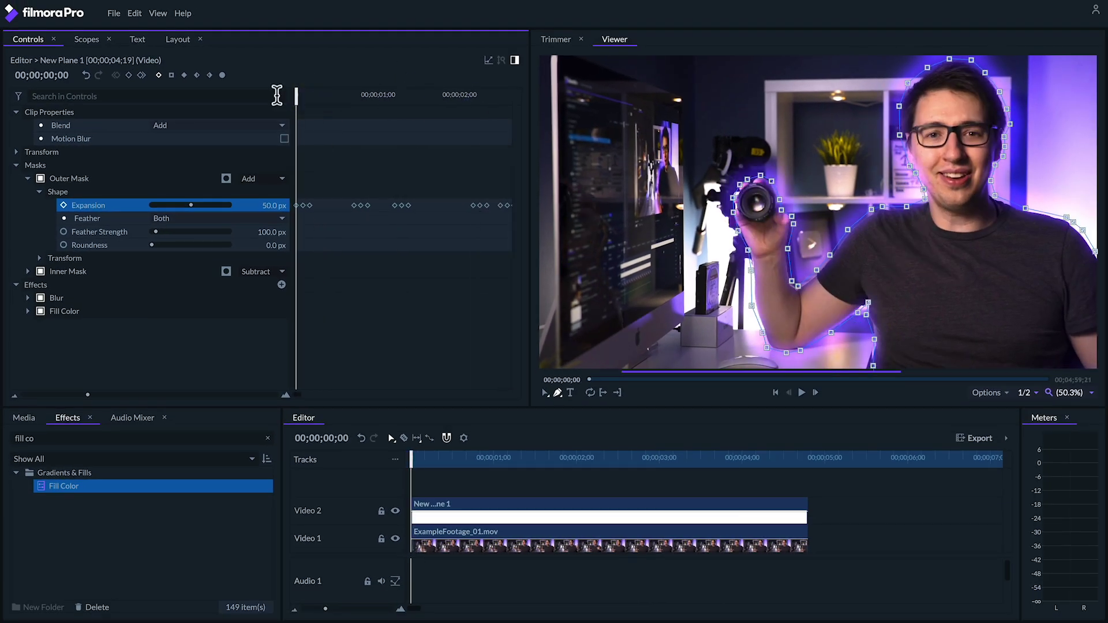
pyautogui.press('space')
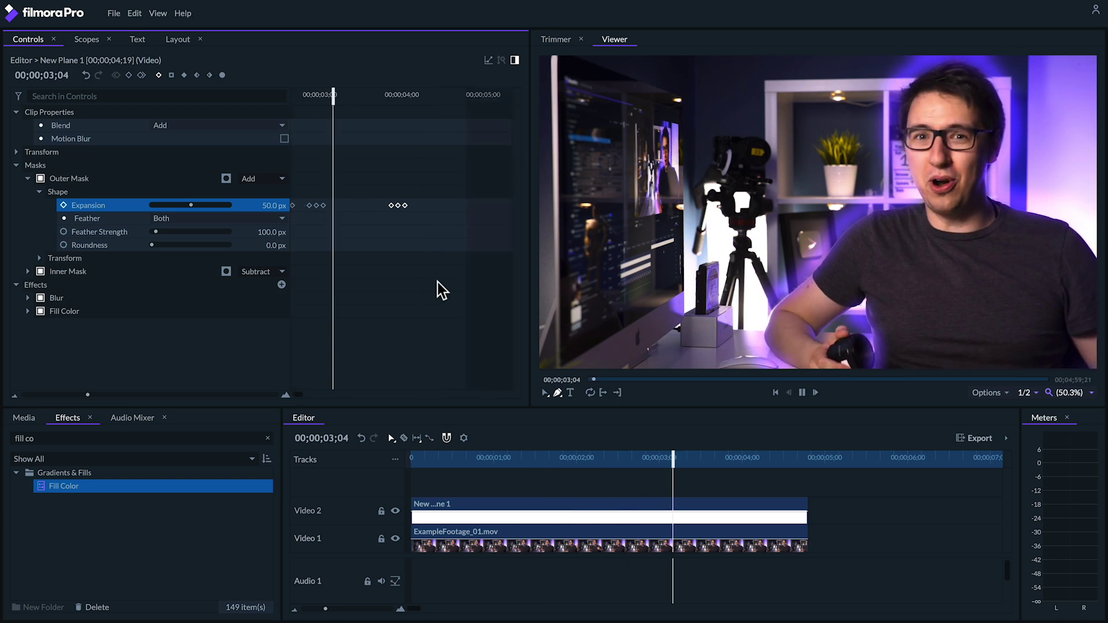
pyautogui.press('space')
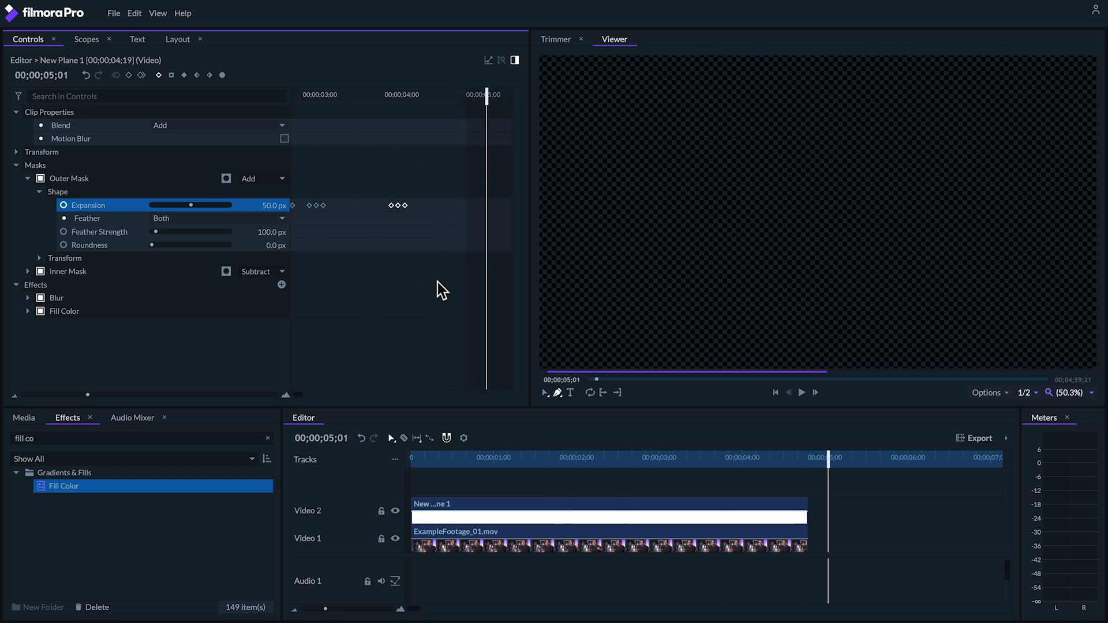
pyautogui.click(338, 94)
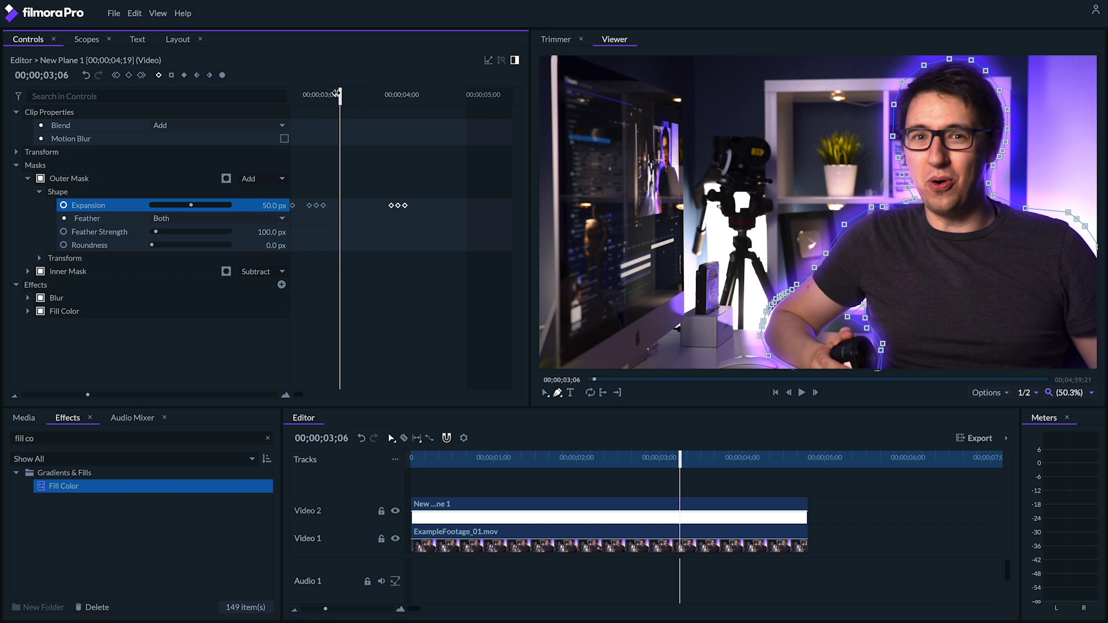
pyautogui.press('Home')
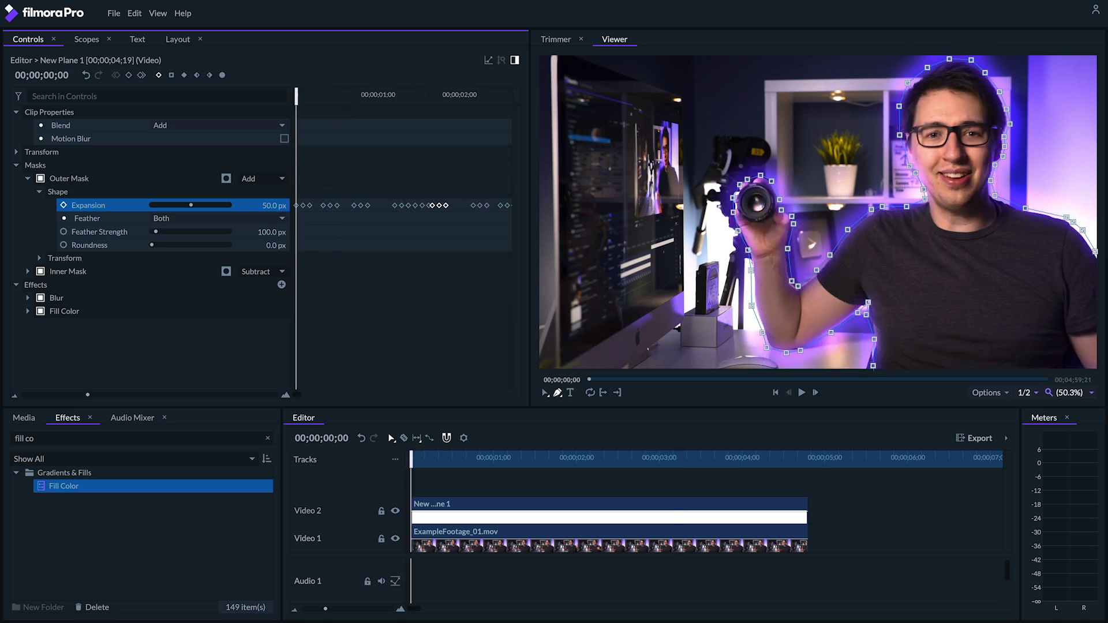
pyautogui.click(441, 503)
# Step: Paste a copy of the New Plane 1 clip onto a new Video 3 track at the start
pyautogui.click(833, 461)
pyautogui.hotkey('ctrl', 'v')
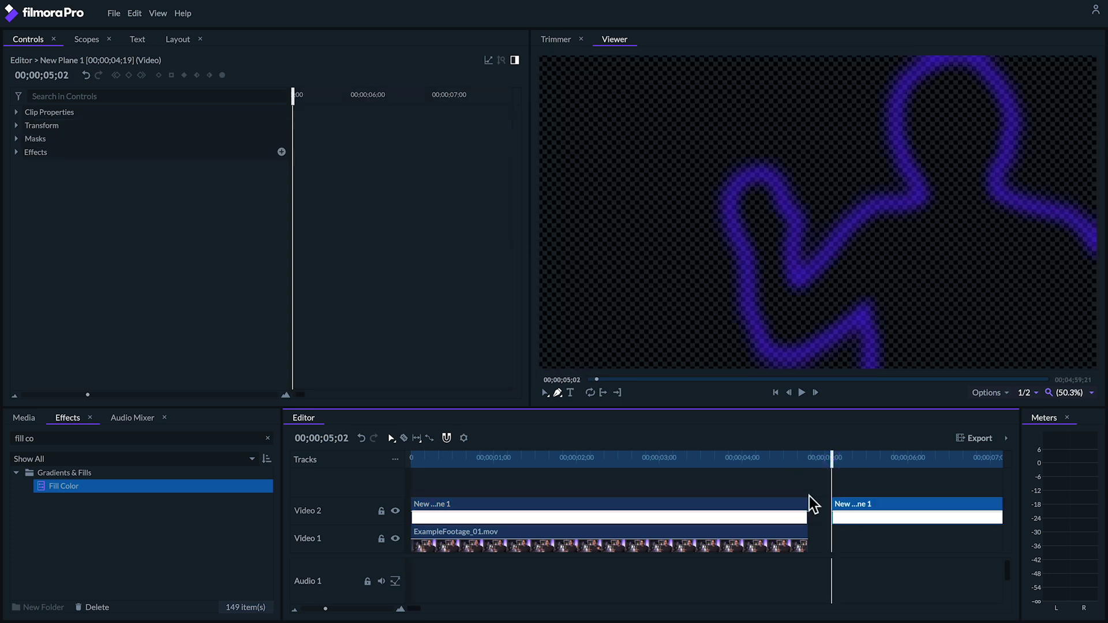
pyautogui.moveTo(867, 501); pyautogui.dragTo(417, 459)
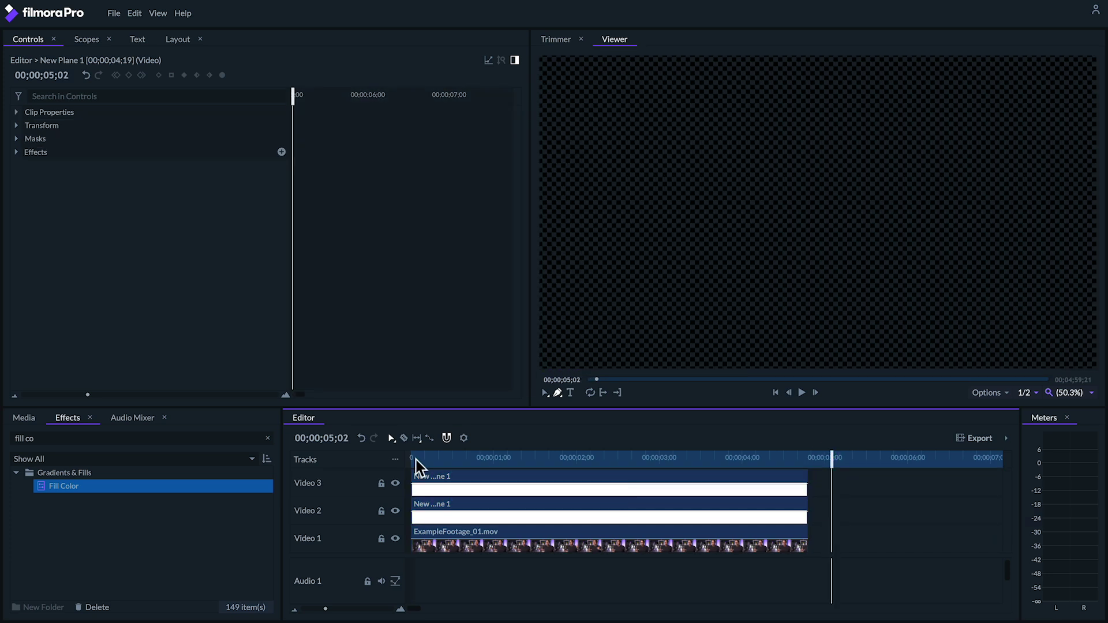
pyautogui.click(414, 459)
# Step: Rename track Video 2 to 'Glow' and Video 3 to 'Atmosphere'
pyautogui.rightClick(325, 512)
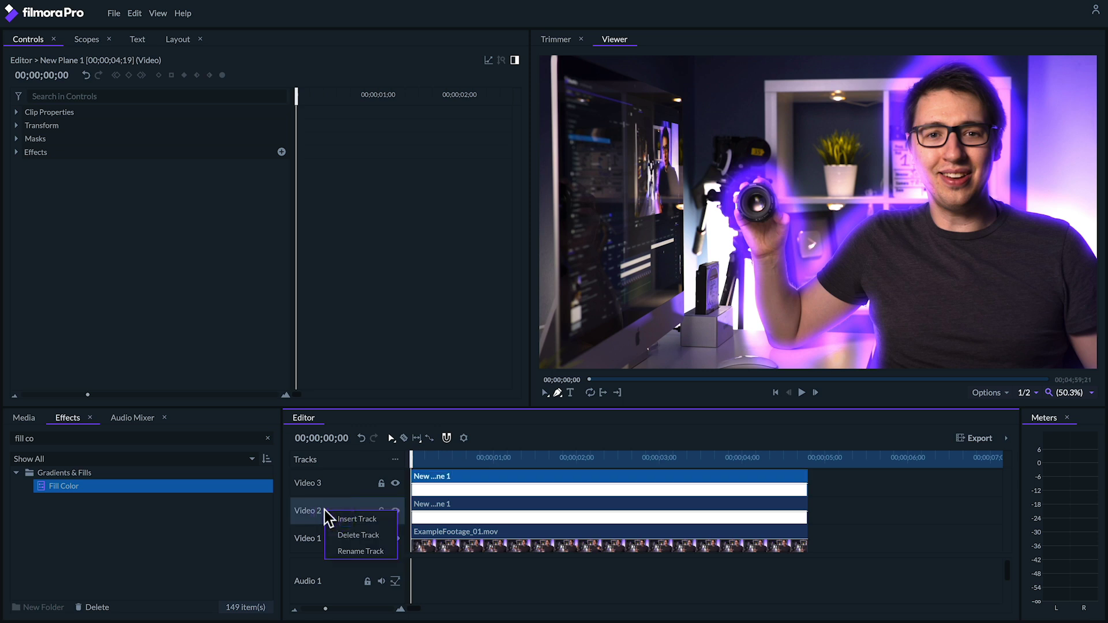
pyautogui.click(344, 549)
pyautogui.write('Glow')
pyautogui.press('Return')
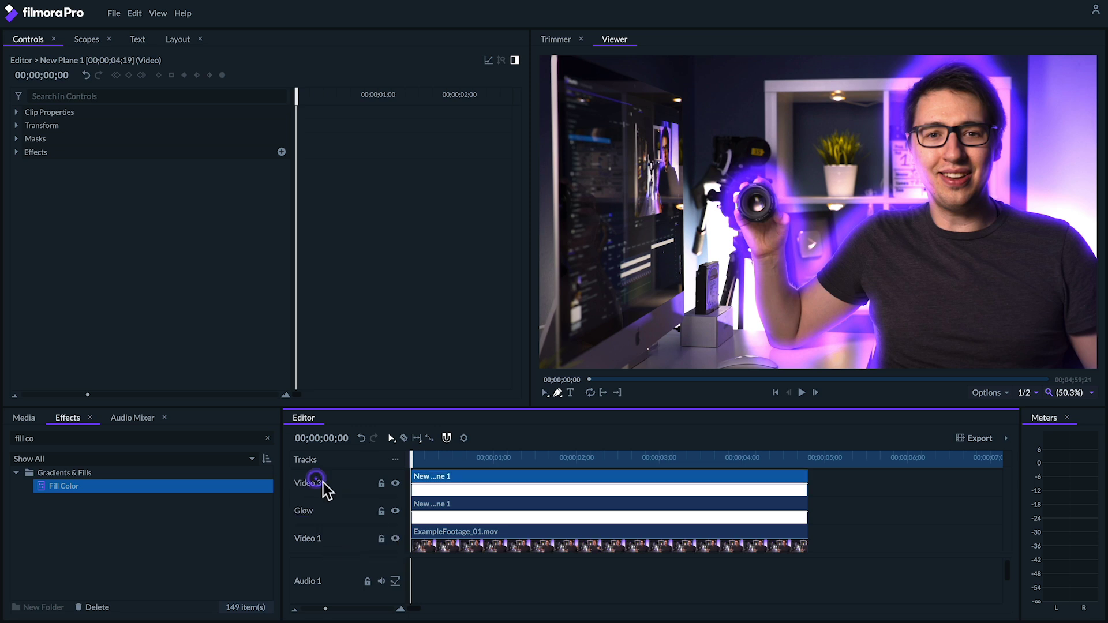
pyautogui.rightClick(324, 483)
pyautogui.click(344, 523)
pyautogui.write('Atmosphere')
pyautogui.click(344, 522)
pyautogui.click(353, 480)
# Step: Set the top plane's Outer Mask Shape Expansion to 60 px
pyautogui.click(16, 138)
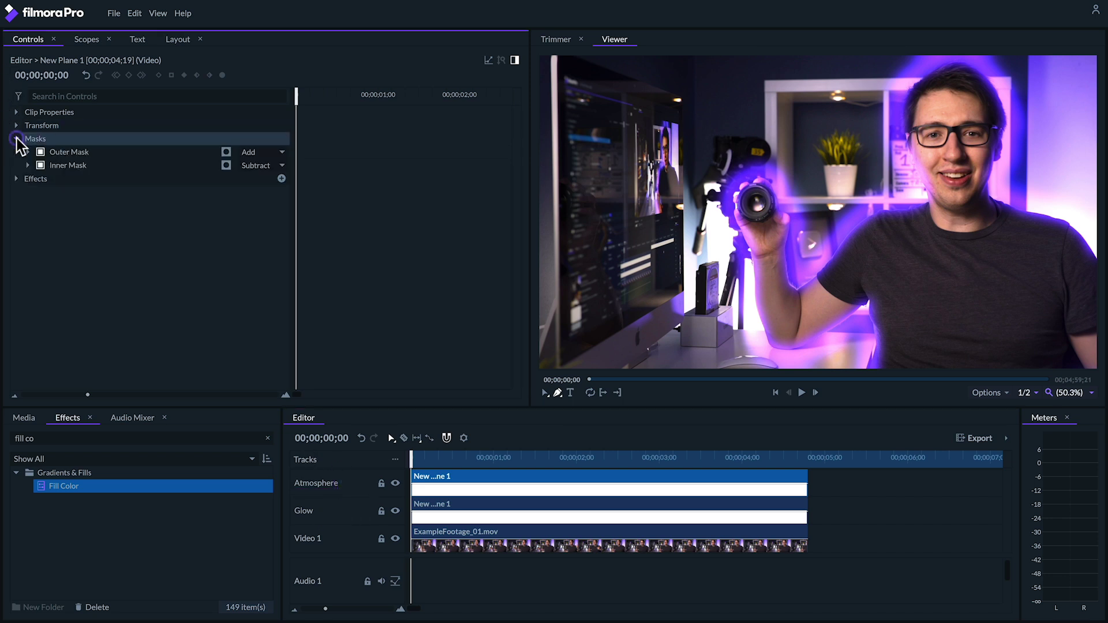
pyautogui.click(27, 152)
pyautogui.click(39, 166)
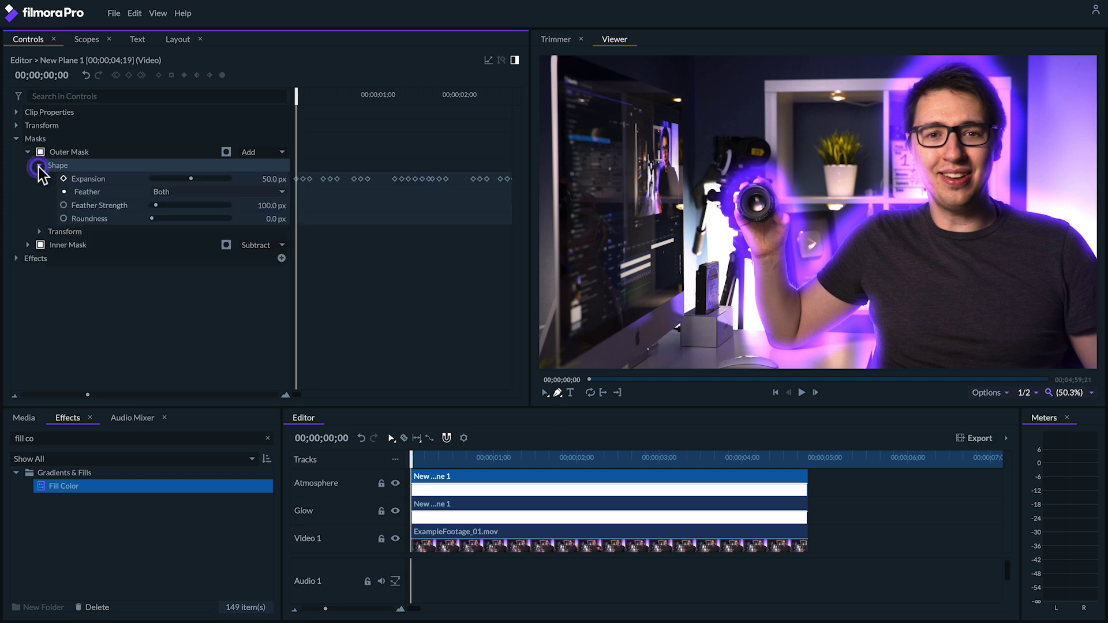
pyautogui.click(64, 178)
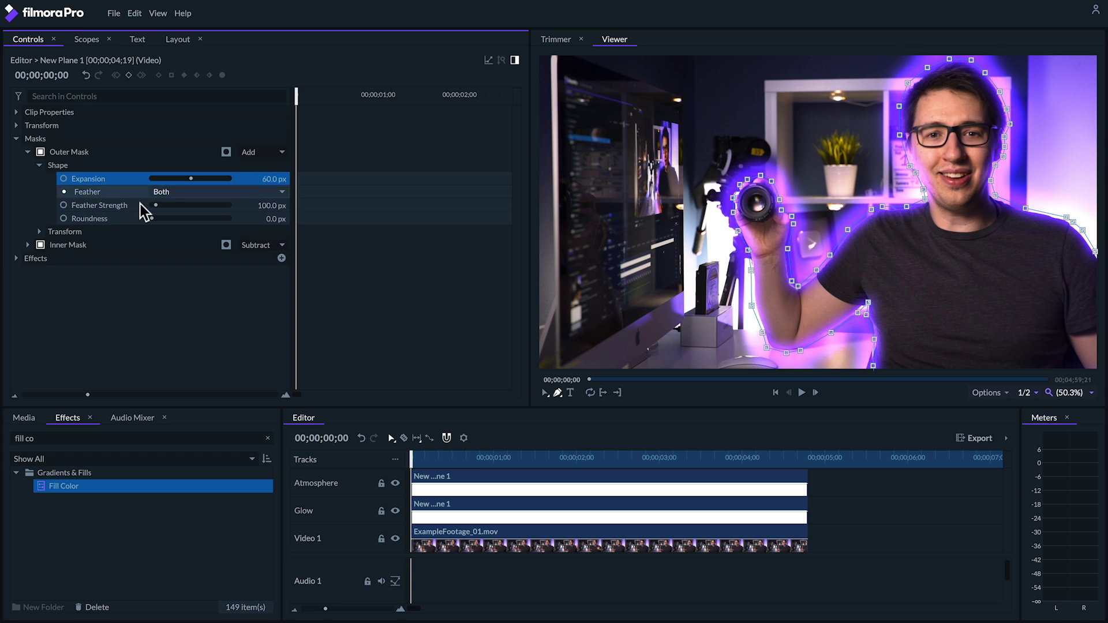
# Step: Add the Fractal Noise effect to the plane between Blur and Fill Color
pyautogui.click(16, 258)
pyautogui.tripleClick(46, 438)
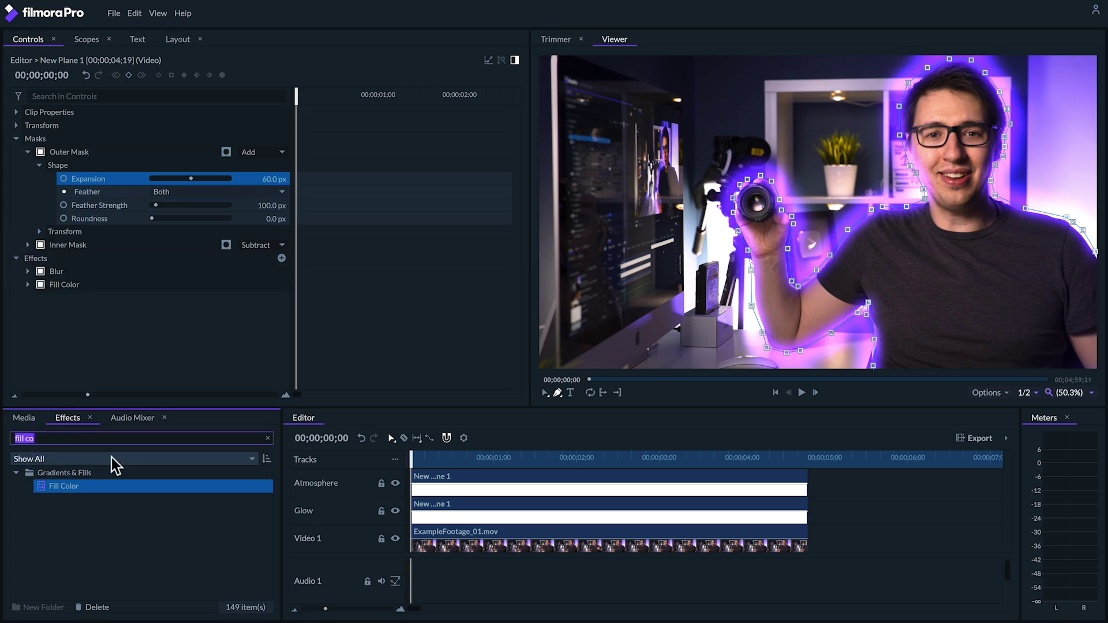
pyautogui.write('fractal')
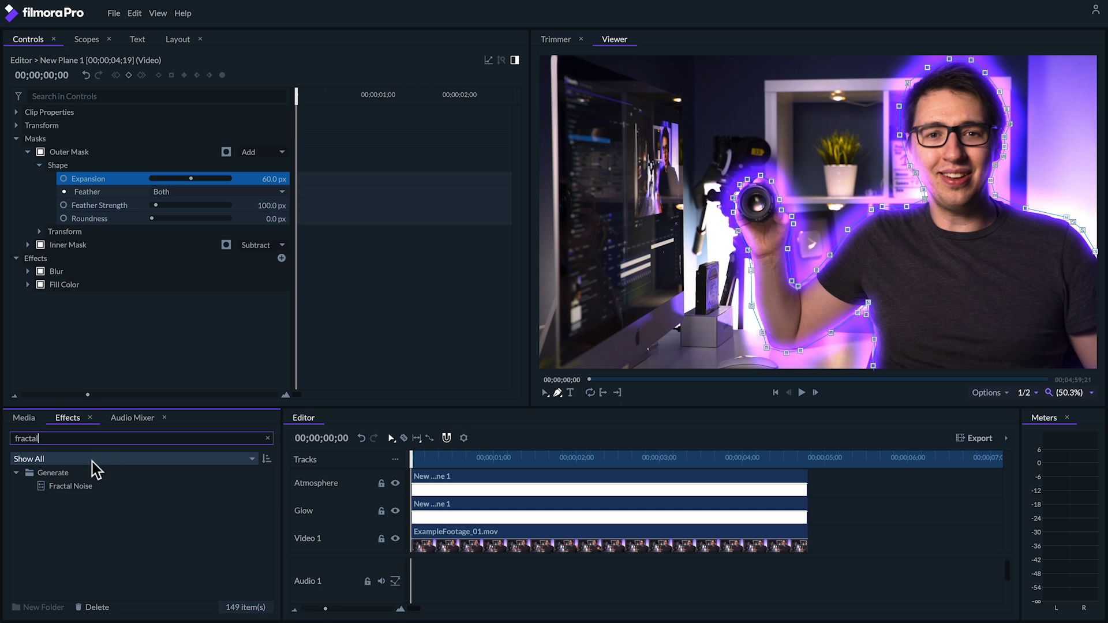
pyautogui.click(57, 486)
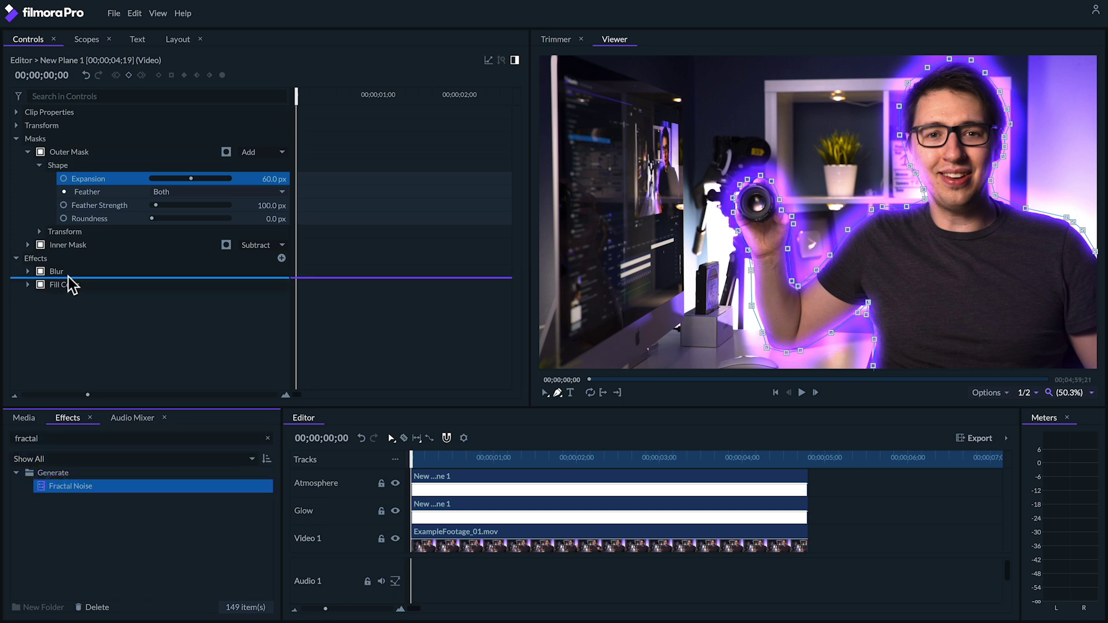
pyautogui.moveTo(69, 277); pyautogui.dragTo(68, 277)
# Step: Hide the Glow and Video 1 tracks and switch off the Fill Color effect
pyautogui.click(395, 511)
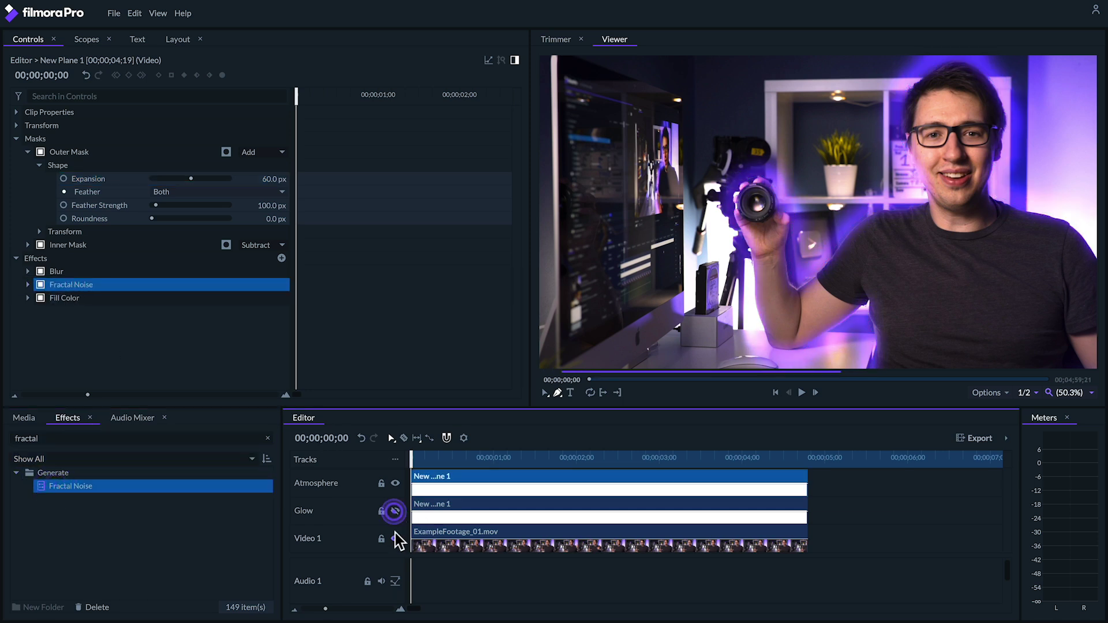
pyautogui.click(396, 538)
pyautogui.click(40, 298)
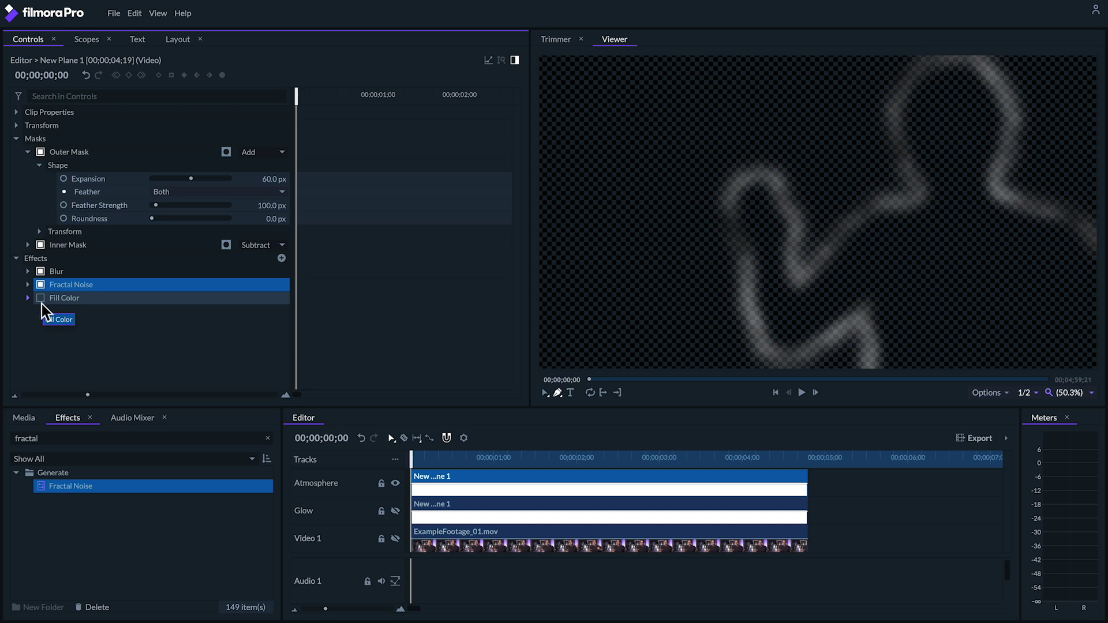
# Step: Set the Fractal Noise Transform Scale to 70 px and Sub Settings Influence to 60%
pyautogui.click(28, 152)
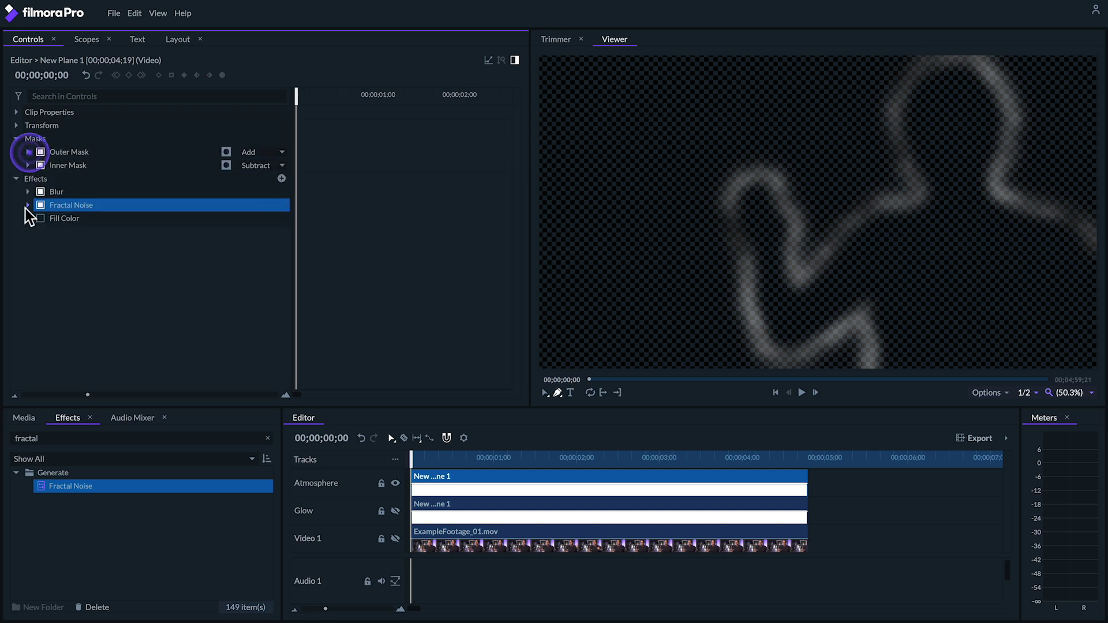
pyautogui.click(27, 205)
pyautogui.click(38, 271)
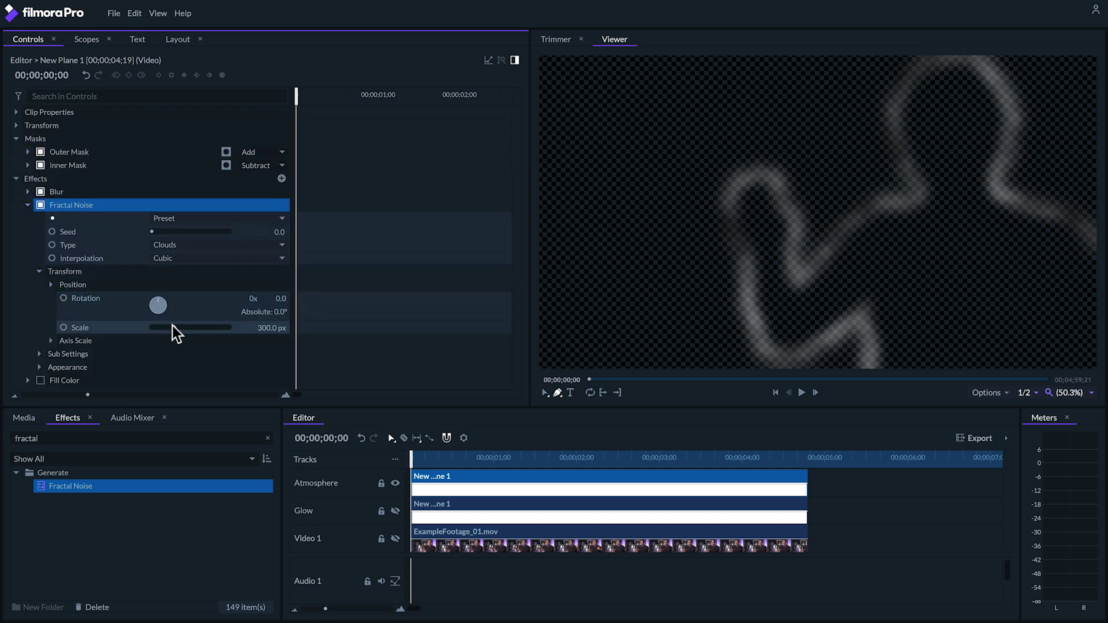
pyautogui.moveTo(173, 327); pyautogui.dragTo(153, 327)
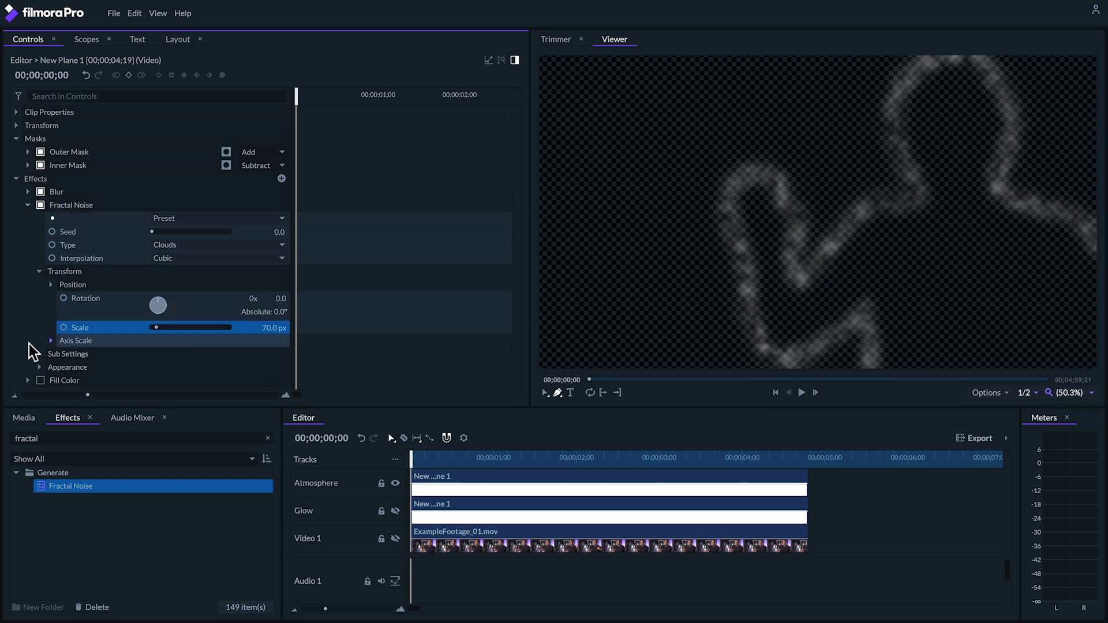
pyautogui.click(39, 354)
pyautogui.scroll(-2, 23, 312)
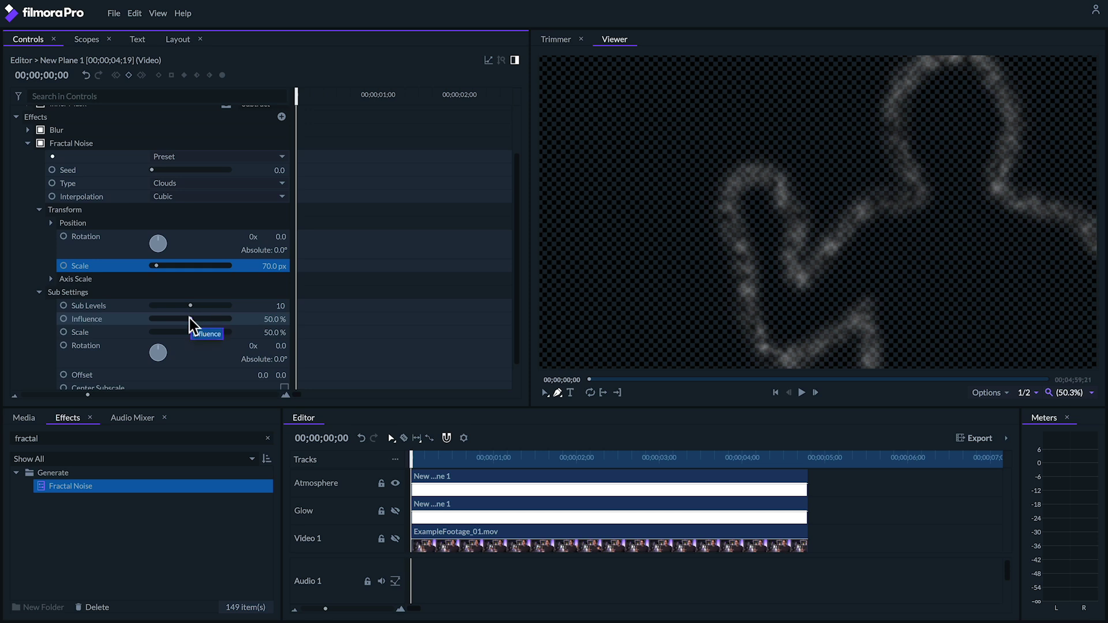
pyautogui.moveTo(190, 318); pyautogui.dragTo(196, 319)
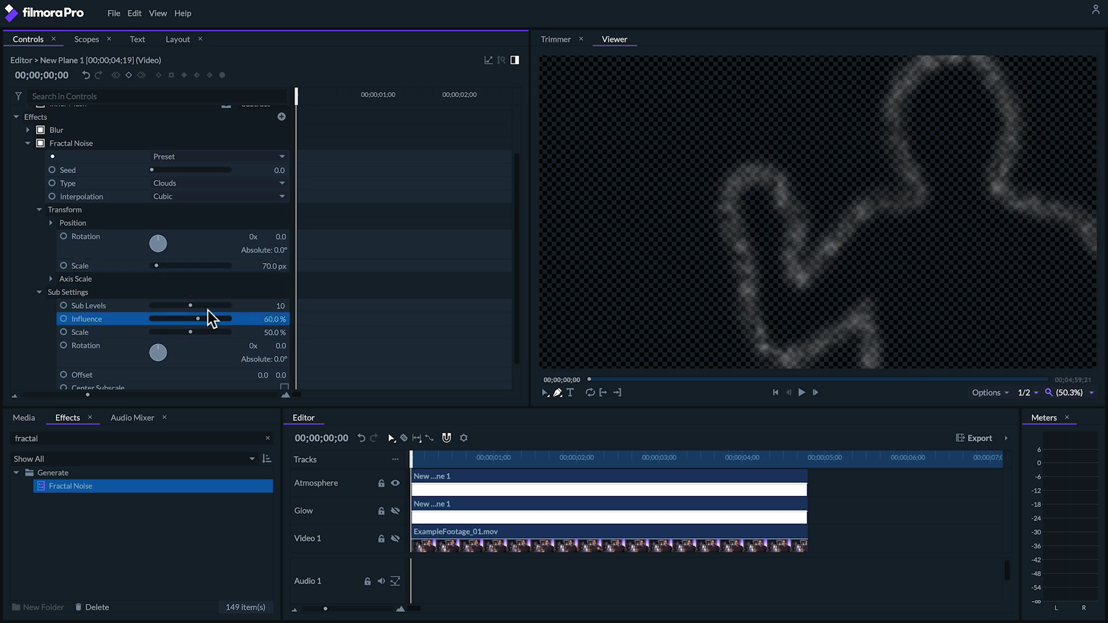
# Step: Make Appearance Color 1 fully transparent and give Color 2 exposure 1.40, offset -0.28
pyautogui.scroll(-1, 343, 319)
pyautogui.click(38, 368)
pyautogui.scroll(-2, 25, 328)
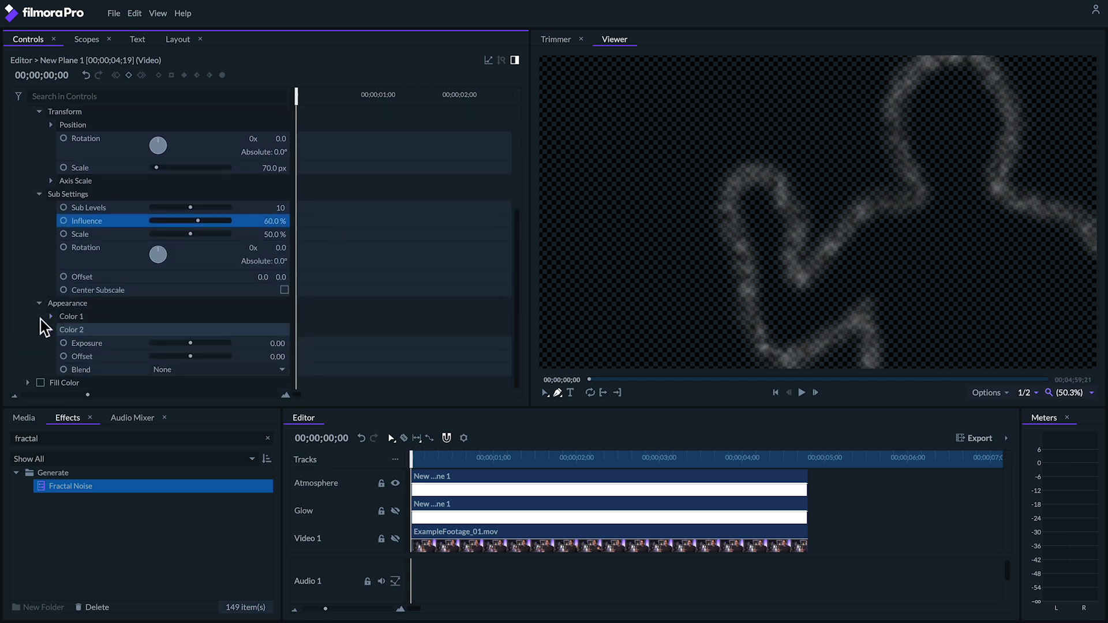
pyautogui.click(46, 317)
pyautogui.click(51, 317)
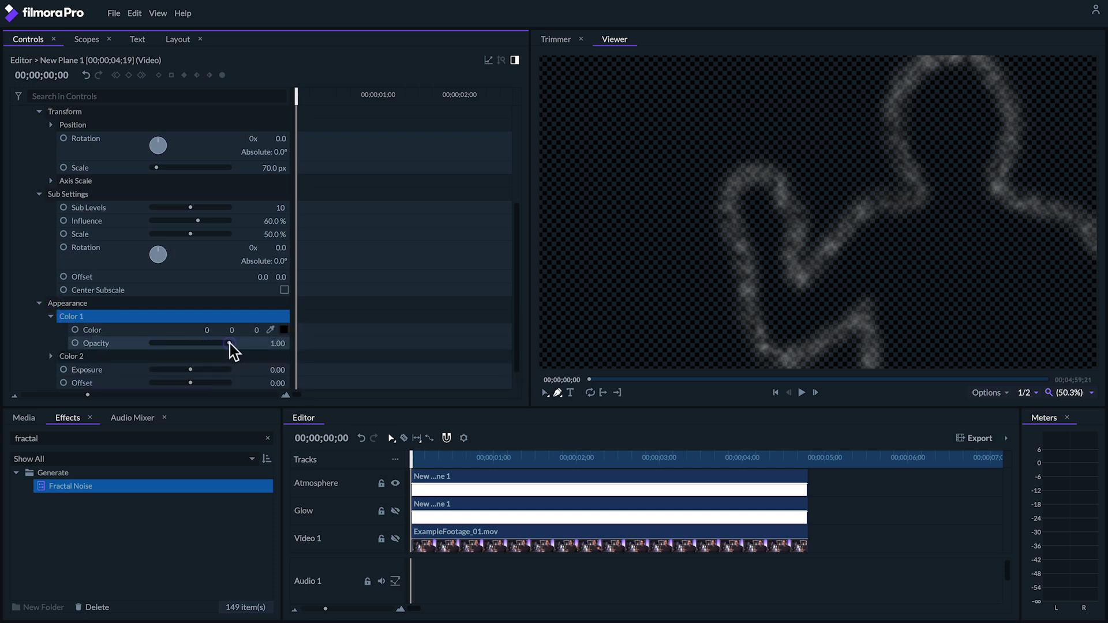
pyautogui.moveTo(230, 344); pyautogui.dragTo(159, 344)
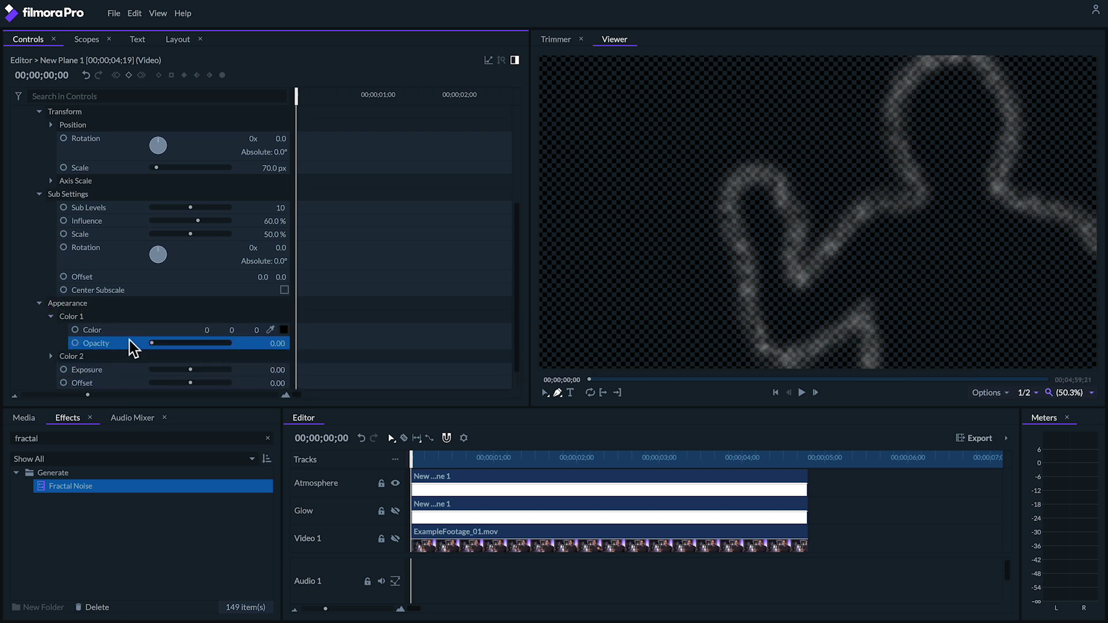
pyautogui.scroll(-1, 63, 348)
pyautogui.moveTo(190, 343)
pyautogui.mouseDown()
pyautogui.moveTo(180, 355)
pyautogui.moveTo(195, 345)
pyautogui.mouseUp()
# Step: Switch the preview to a black background, re-enable Fill Color for purple noise, and show Glow
pyautogui.click(1007, 392)
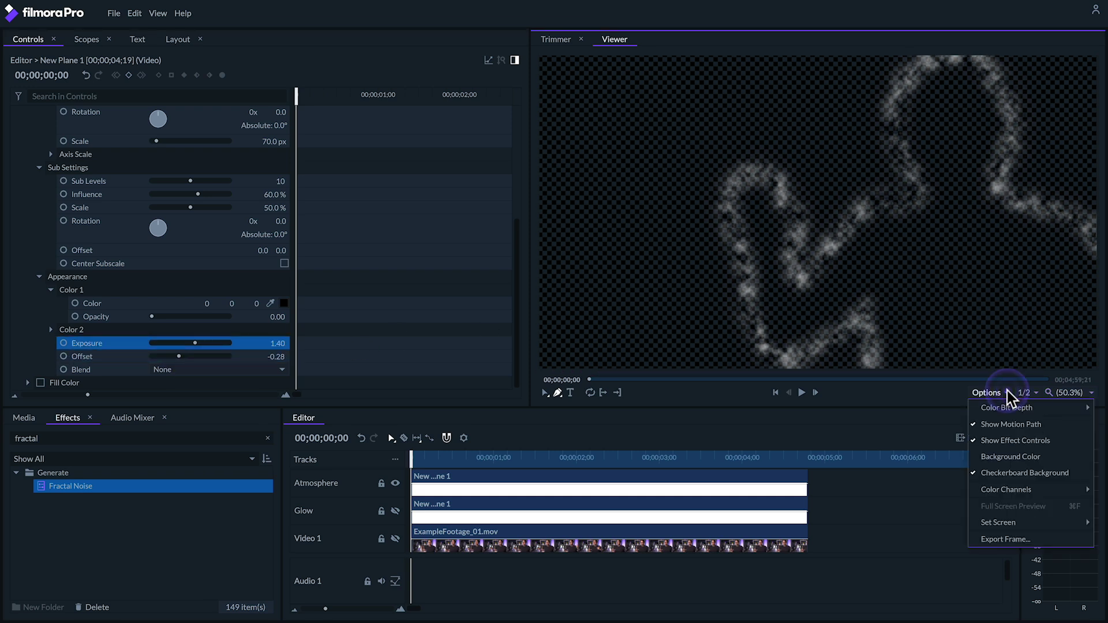
pyautogui.click(1019, 439)
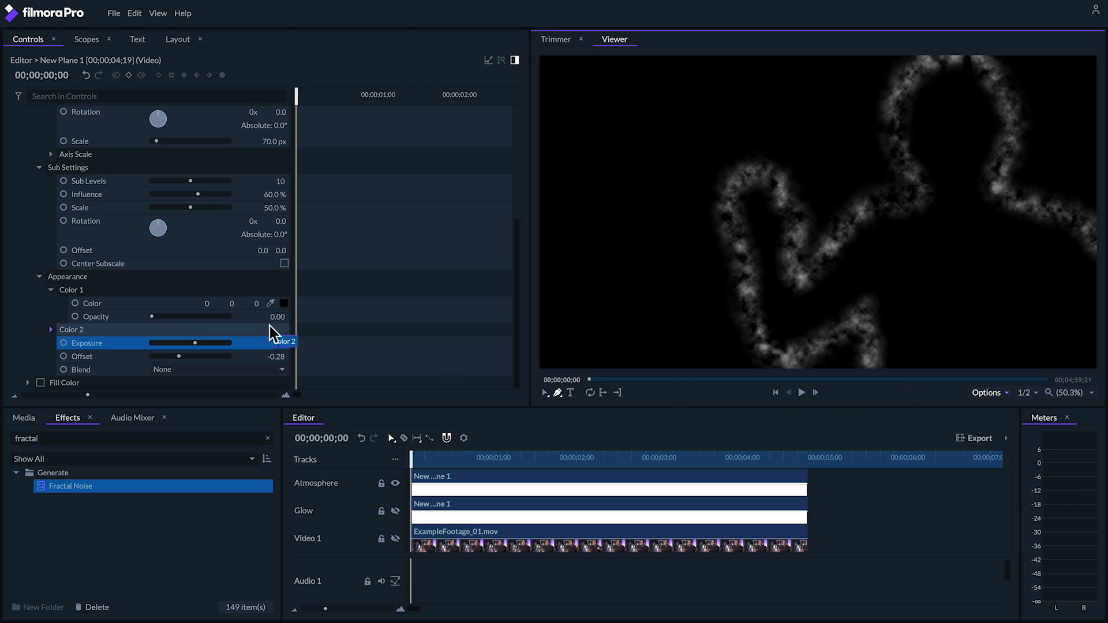
pyautogui.click(40, 382)
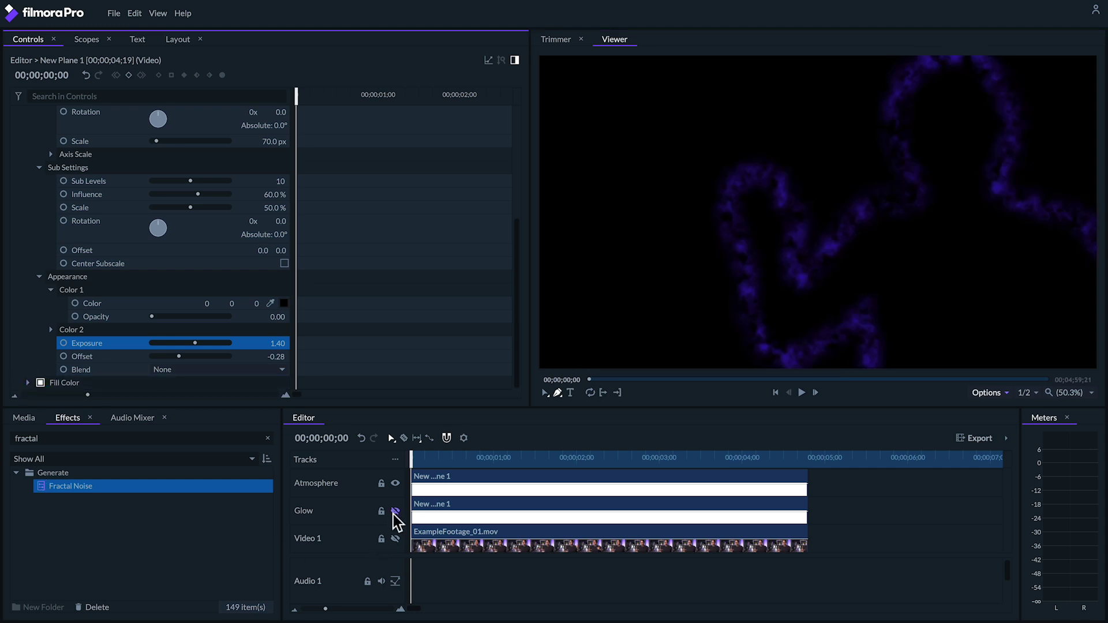
pyautogui.click(394, 511)
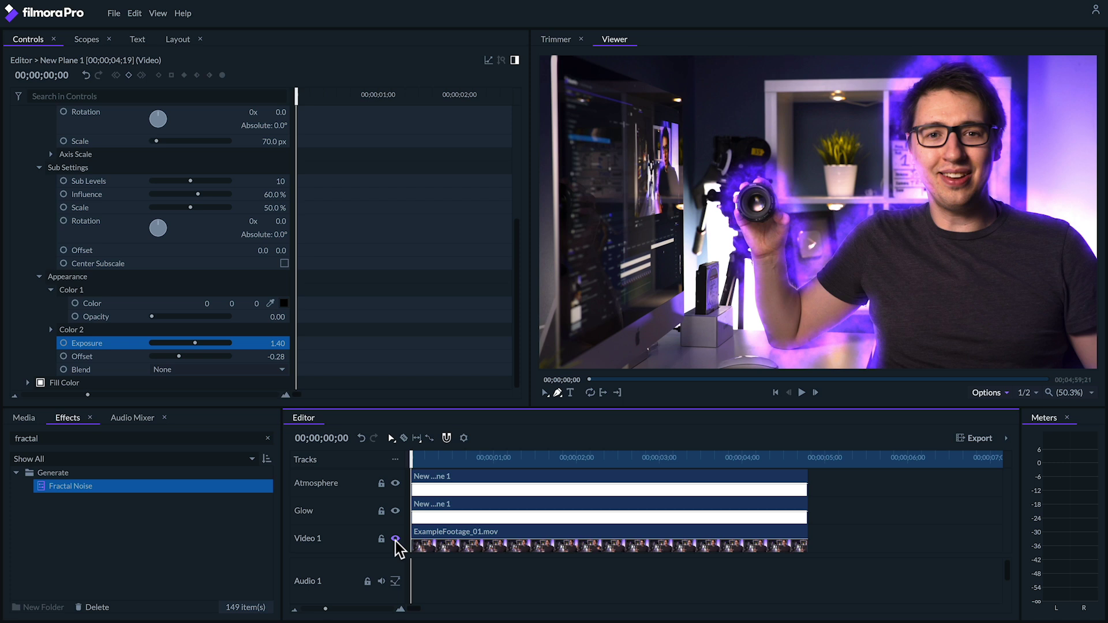
# Step: Hide Glow and Video 1 again, return to the start, and set the noise Seed to 0
pyautogui.scroll(6, 392, 293)
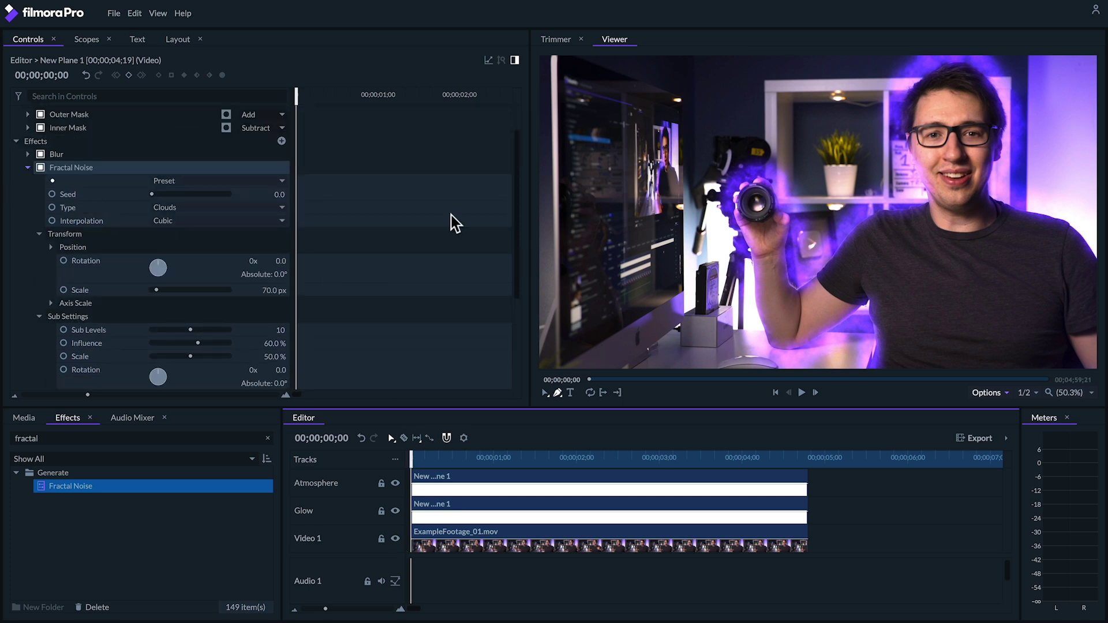
pyautogui.click(17, 125)
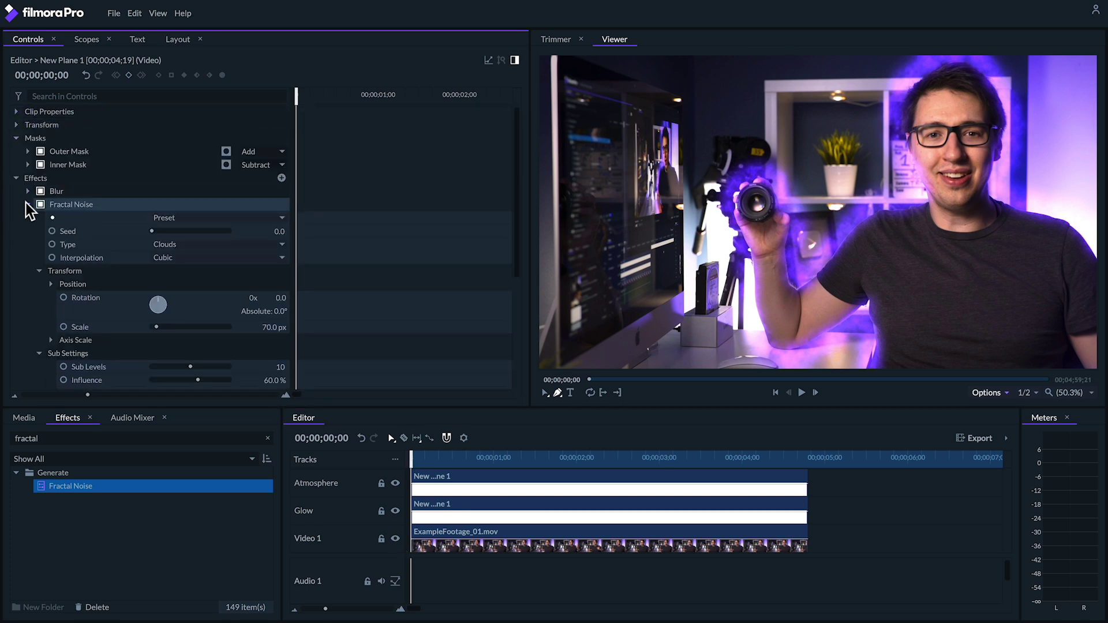
pyautogui.scroll(-2, 345, 275)
pyautogui.moveTo(413, 456); pyautogui.dragTo(579, 454)
pyautogui.click(395, 510)
pyautogui.click(395, 538)
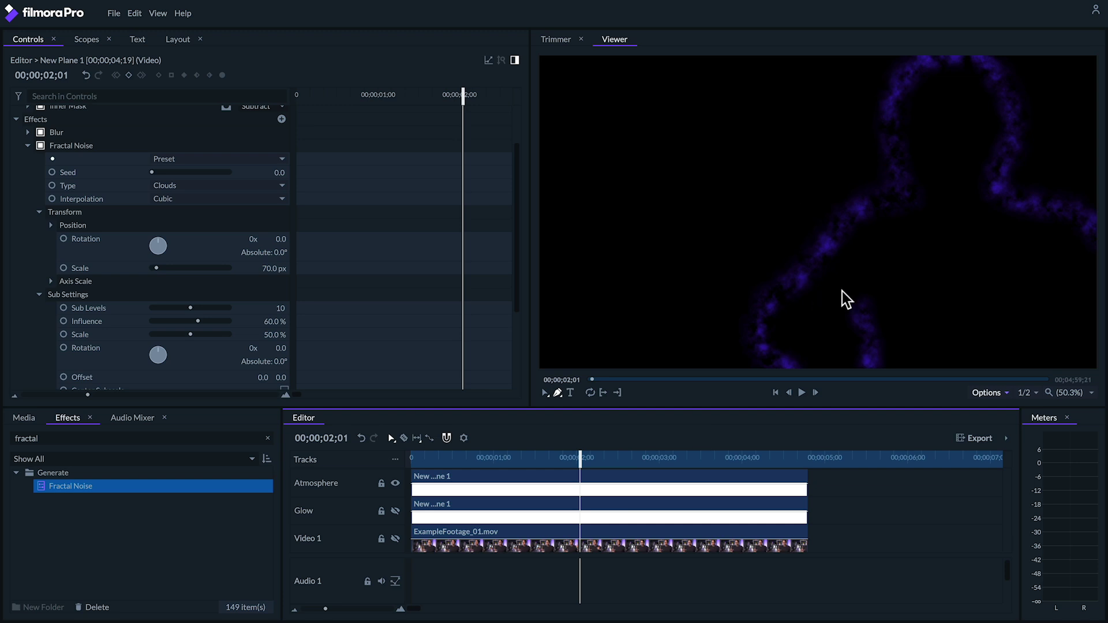
pyautogui.press('Home')
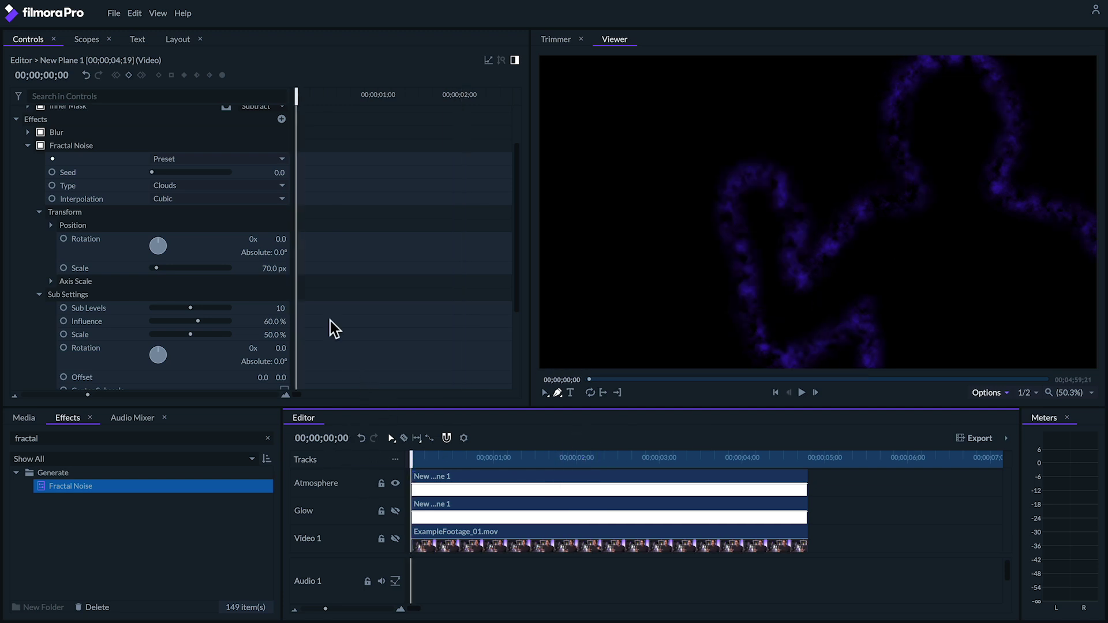
pyautogui.scroll(-3, 354, 301)
pyautogui.scroll(5, 355, 301)
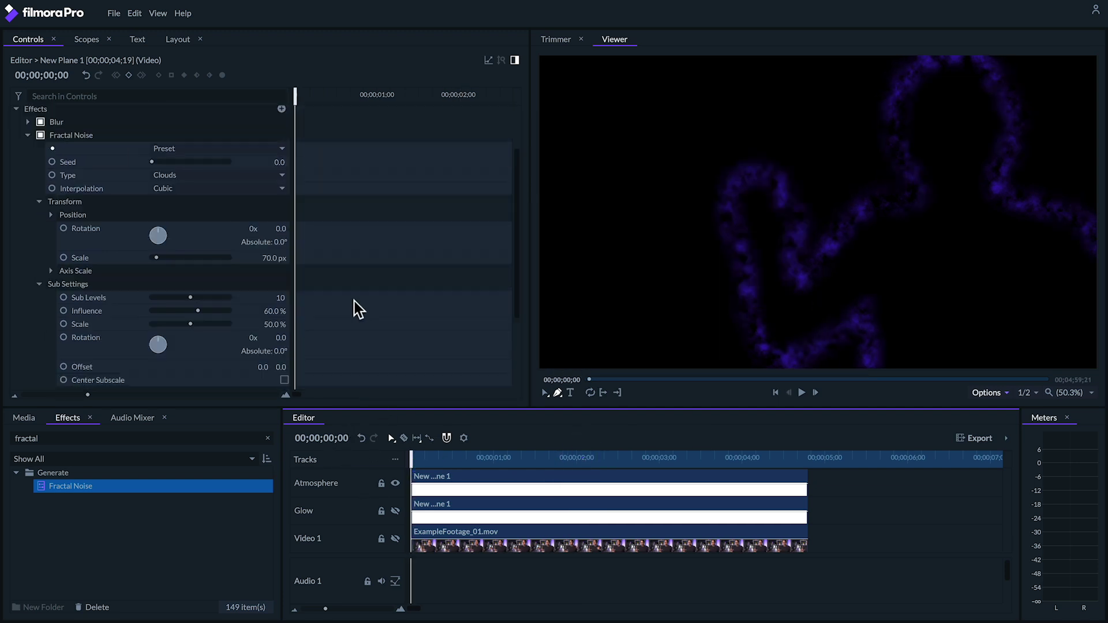
pyautogui.moveTo(184, 224); pyautogui.dragTo(99, 222)
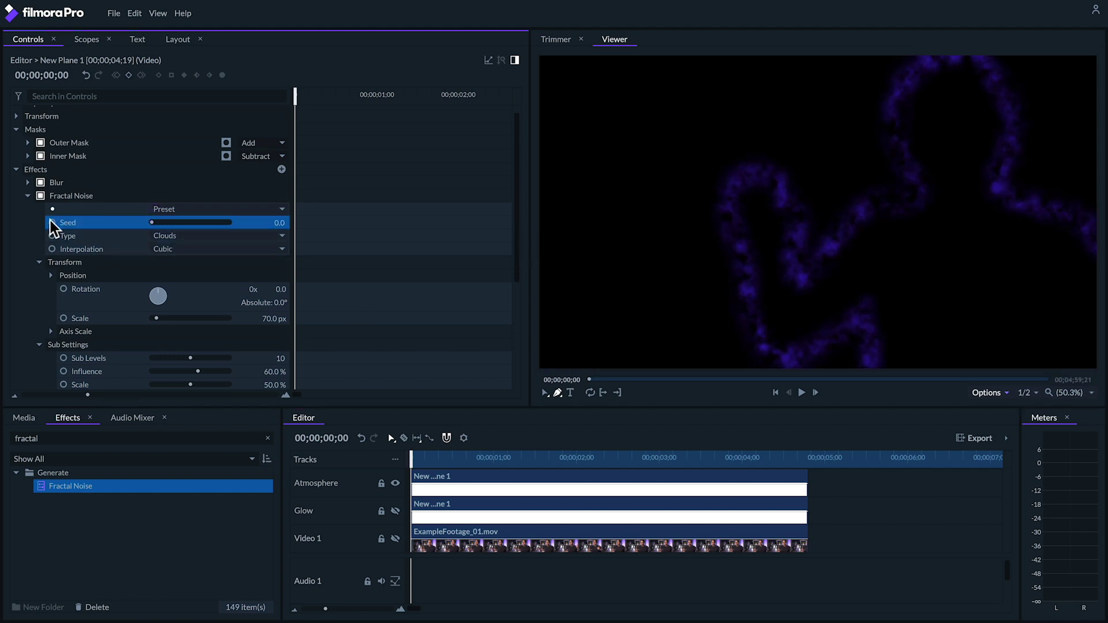
# Step: Keyframe the Fractal Noise Seed at 0 at the start and 4 at the clip's end
pyautogui.click(52, 222)
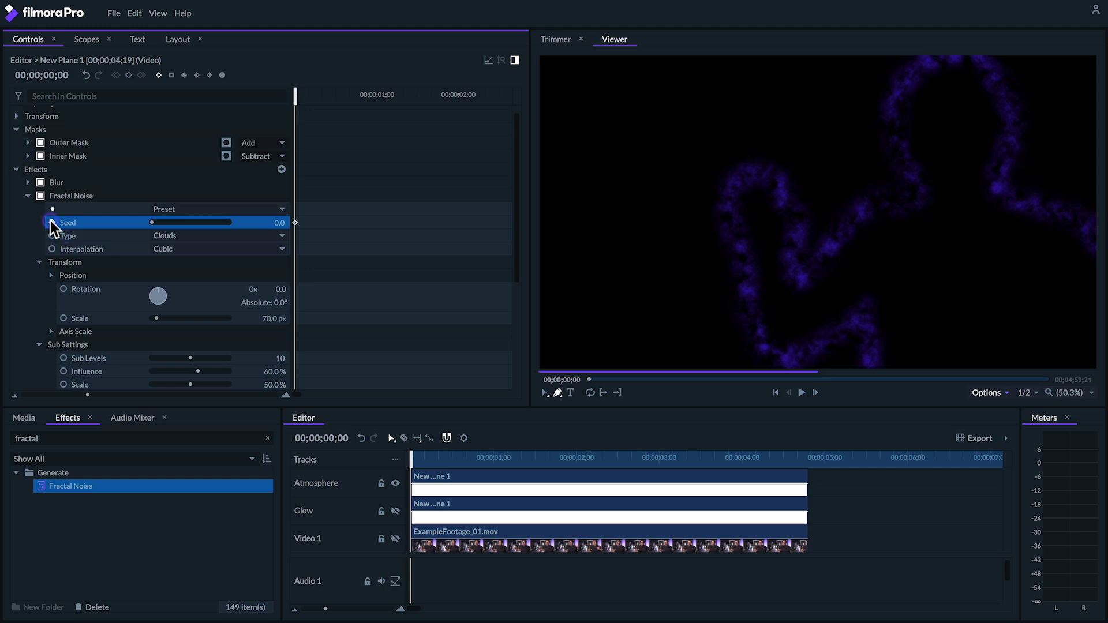
pyautogui.moveTo(410, 457); pyautogui.dragTo(797, 459)
pyautogui.moveTo(270, 220); pyautogui.dragTo(370, 229)
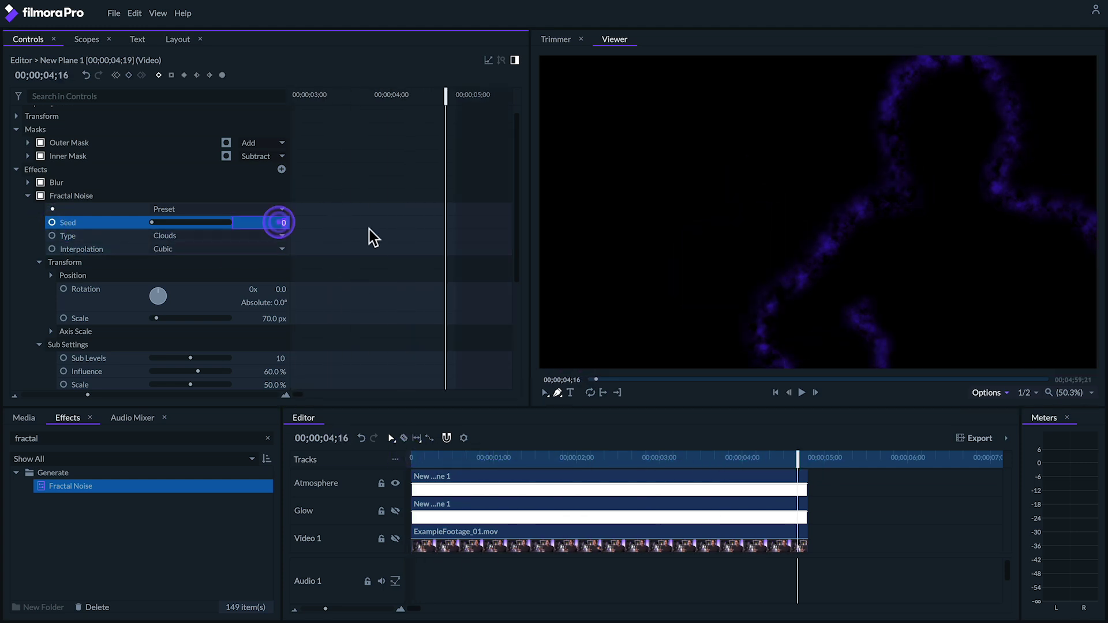
pyautogui.click(372, 227)
pyautogui.click(449, 222)
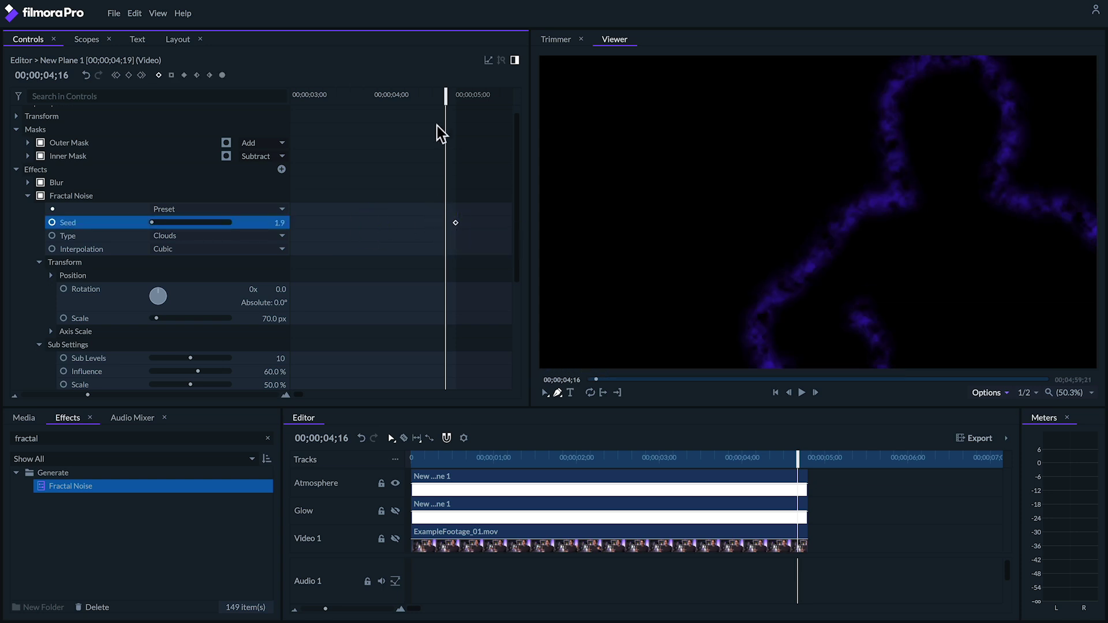
pyautogui.moveTo(442, 95); pyautogui.dragTo(11, 99)
pyautogui.press('space')
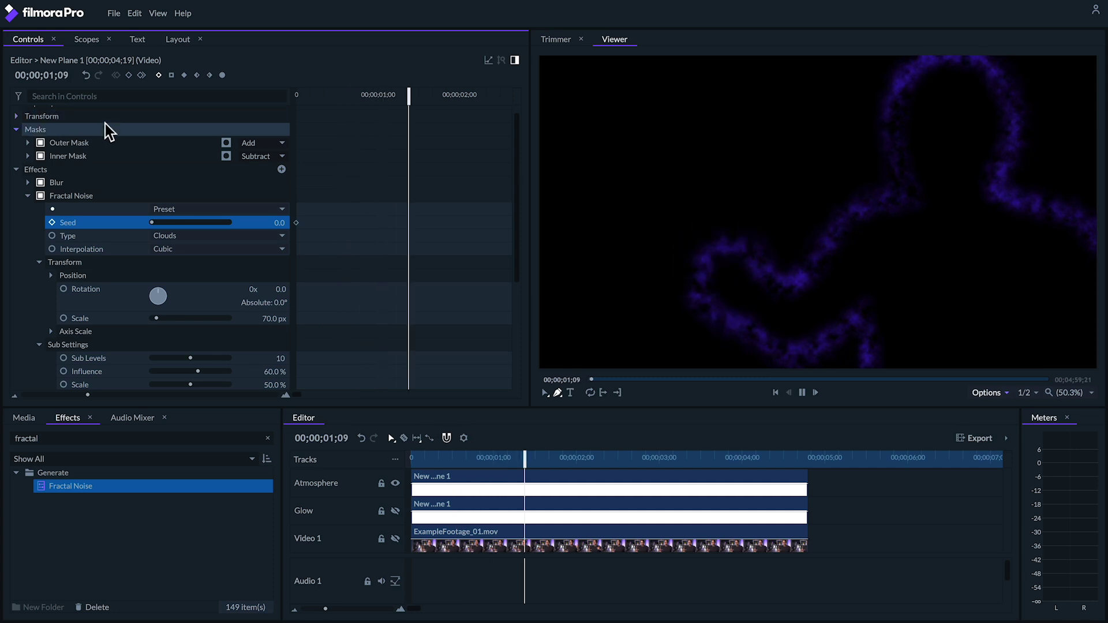
pyautogui.press('space')
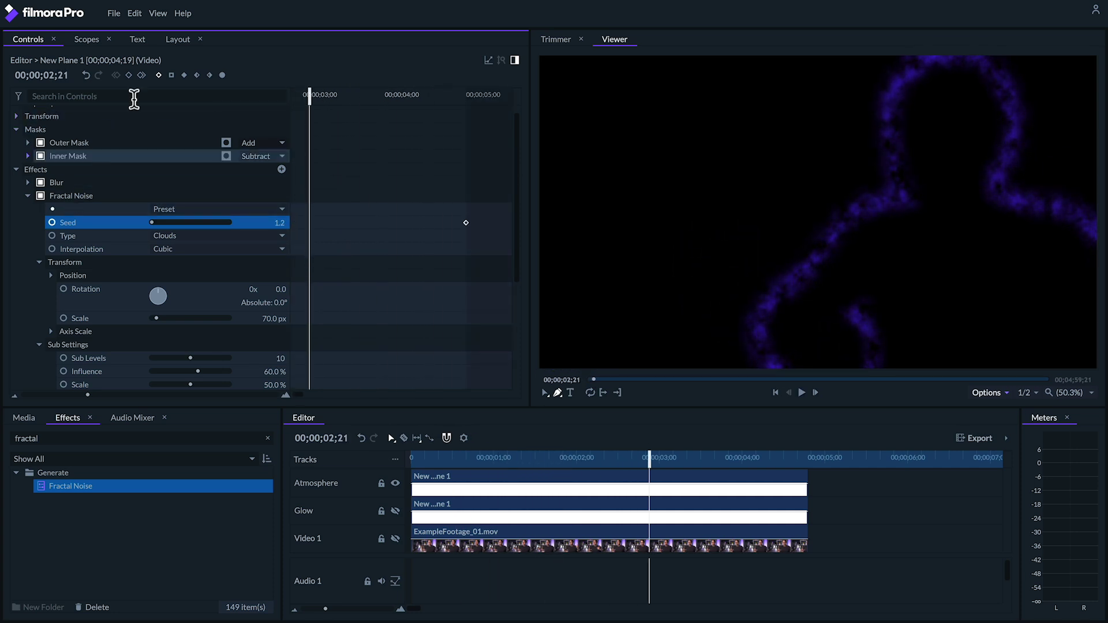
pyautogui.click(142, 75)
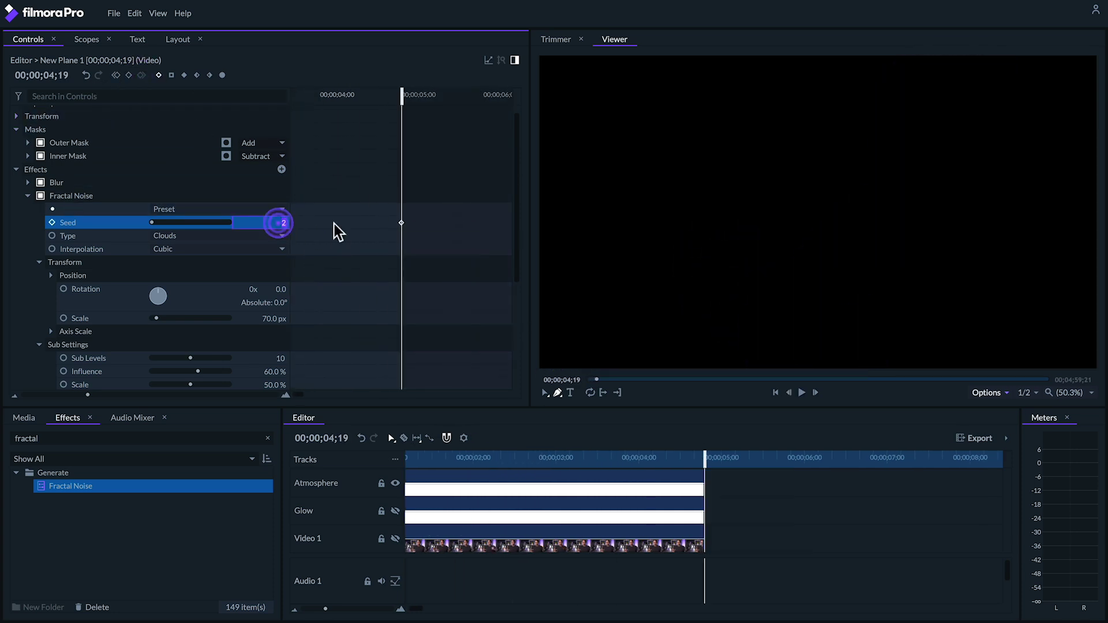
pyautogui.write('4')
pyautogui.press('Return')
# Step: Preview the moving haze, then show the Glow and footage tracks and play the full composite
pyautogui.scroll(5, 340, 220)
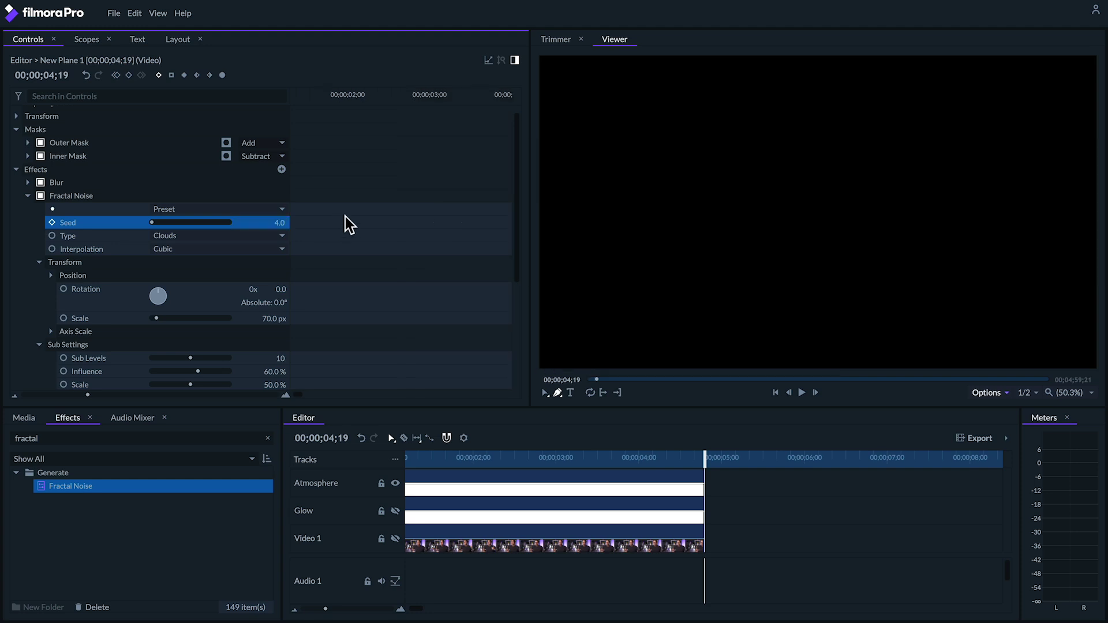
pyautogui.click(304, 95)
pyautogui.press('space')
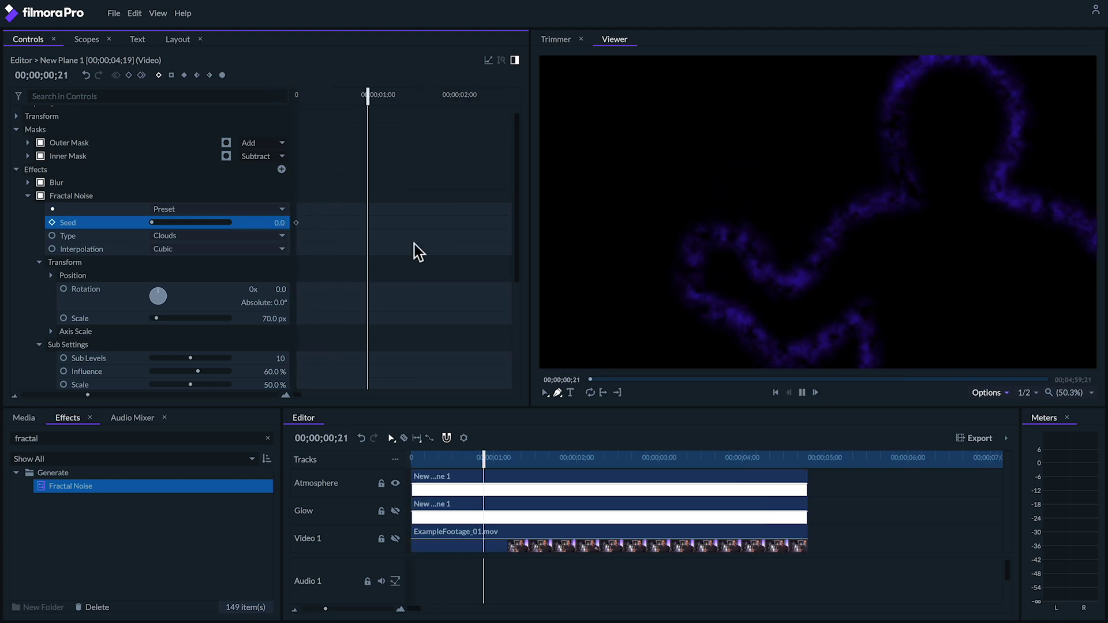
pyautogui.press('space')
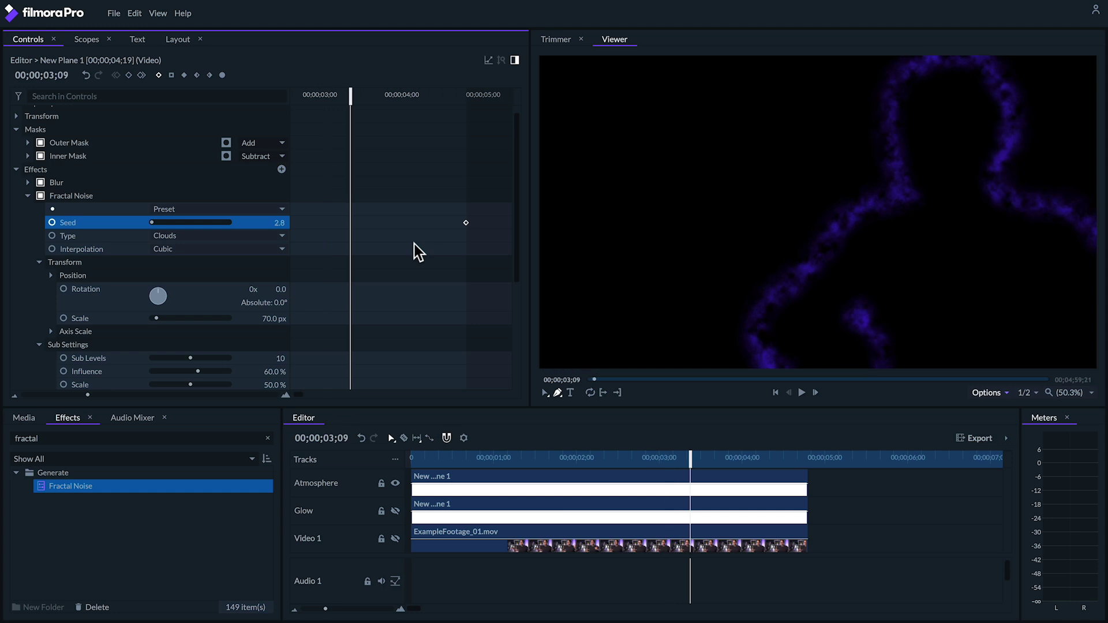
pyautogui.click(395, 510)
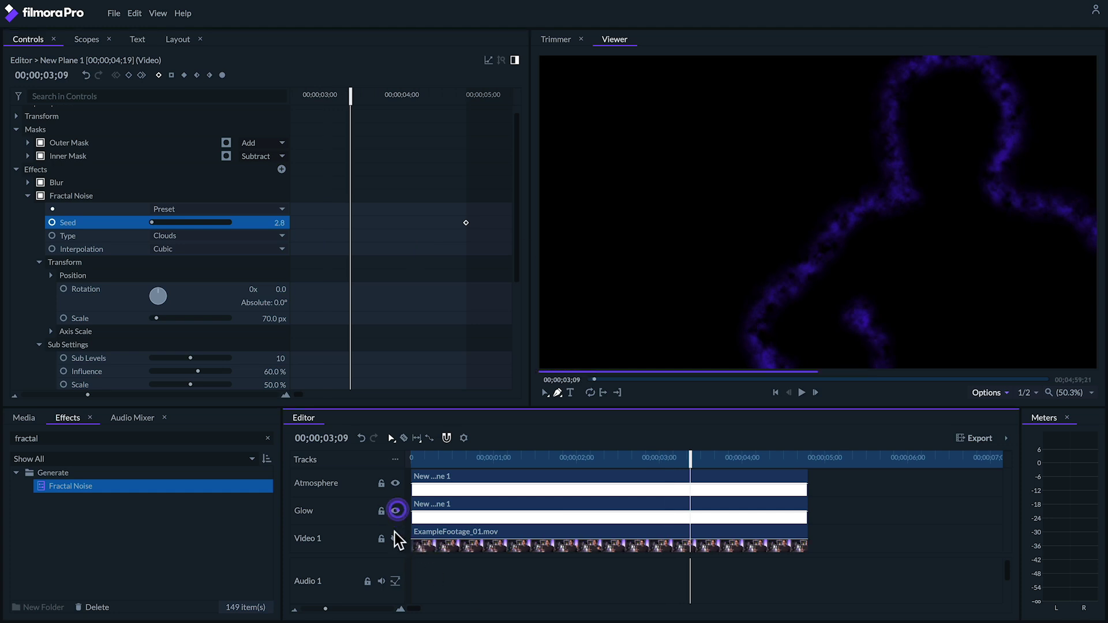
pyautogui.click(395, 538)
pyautogui.moveTo(440, 456); pyautogui.dragTo(375, 445)
pyautogui.press('space')
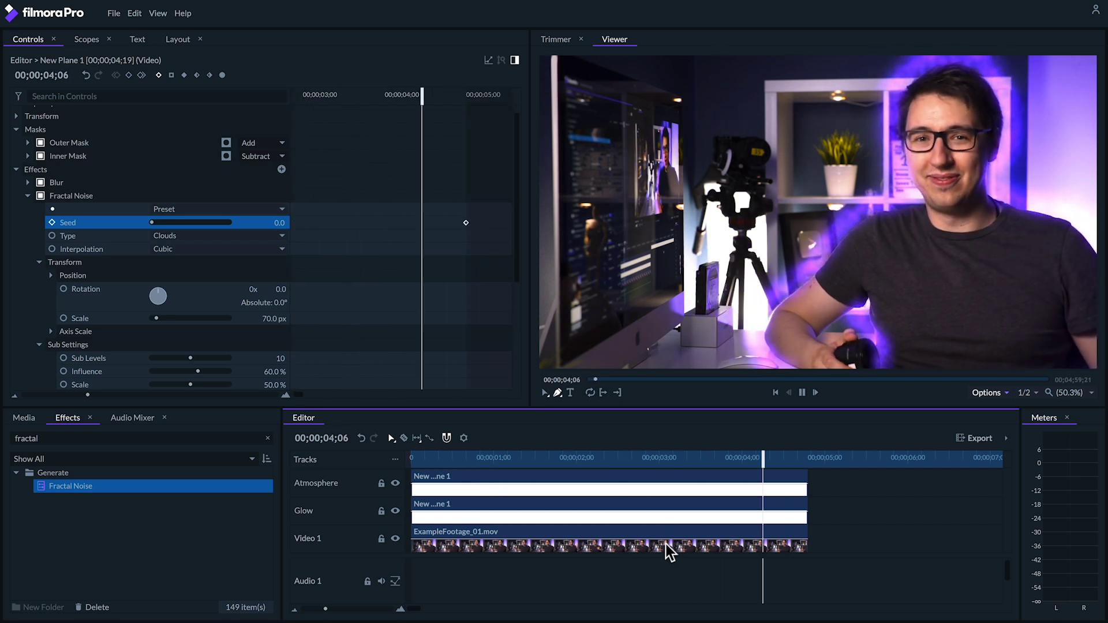
pyautogui.moveTo(805, 458); pyautogui.dragTo(373, 447)
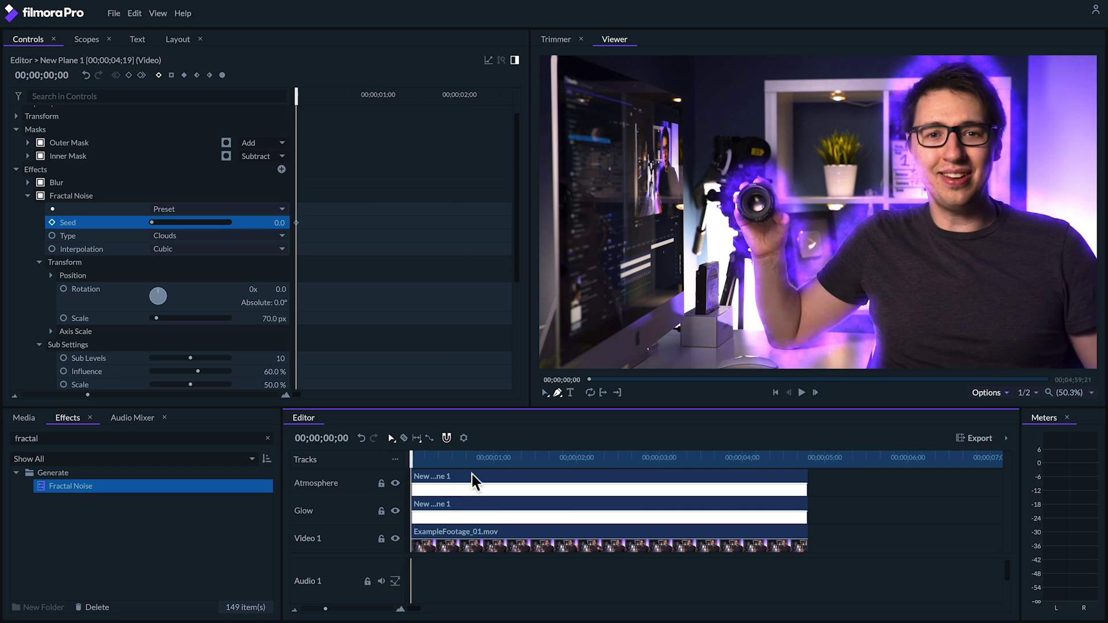
# Step: Apply the Anamorphic Lens Flare effect to the Atmosphere clip
pyautogui.click(25, 197)
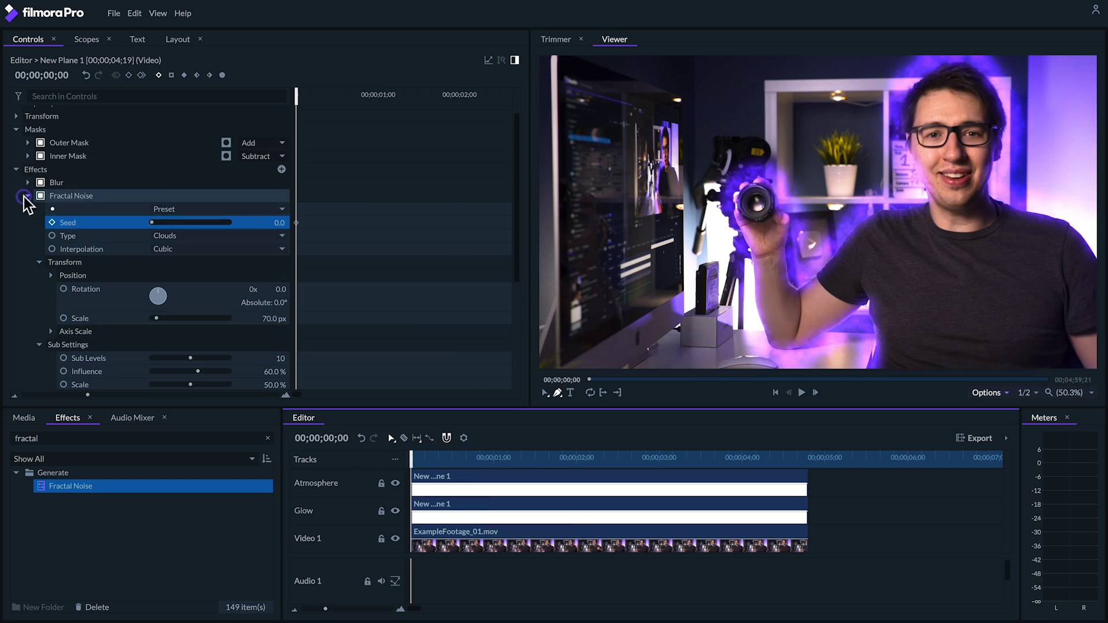
pyautogui.doubleClick(45, 439)
pyautogui.write('anamorphic lens')
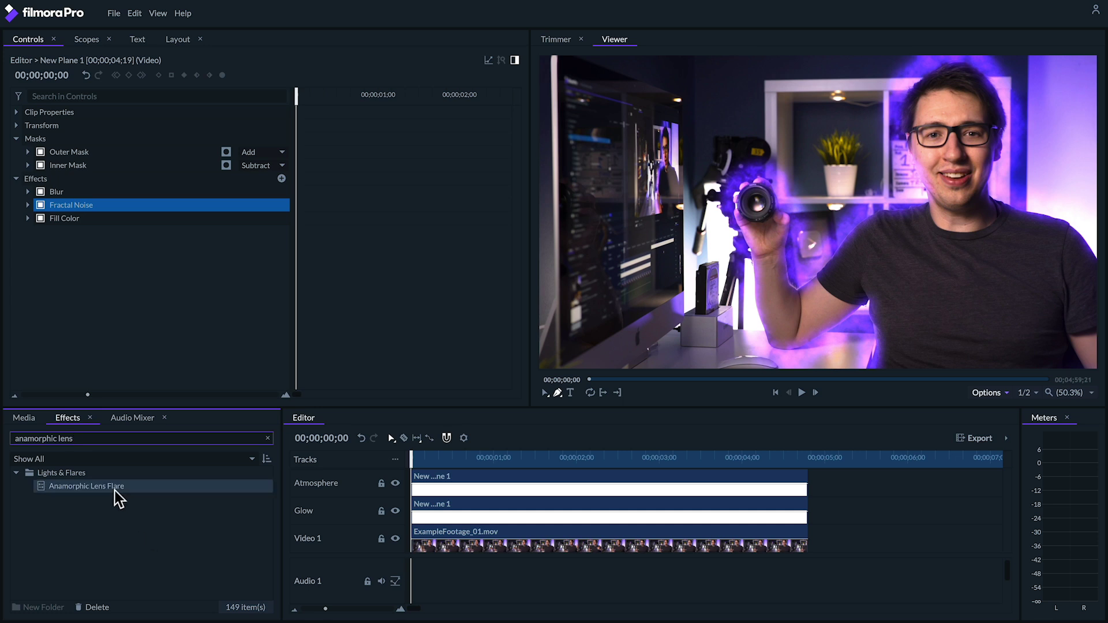
pyautogui.moveTo(115, 491); pyautogui.dragTo(427, 483)
# Step: Set flare Threshold 0.20, Intensity 30, Blur Flare 10 px and Add blend mode
pyautogui.click(27, 231)
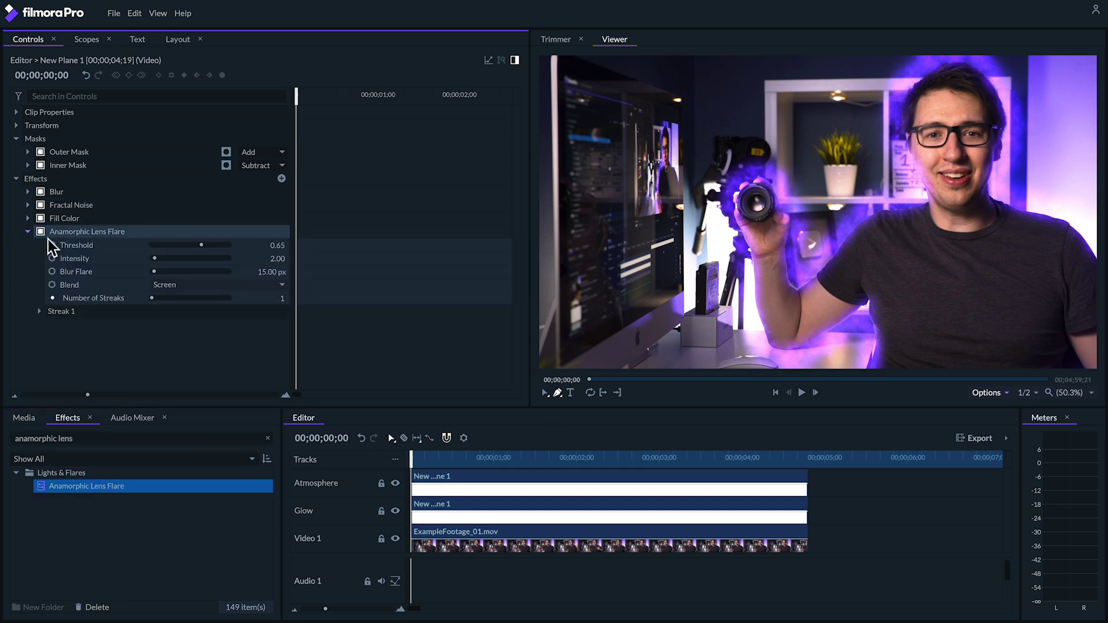
pyautogui.moveTo(200, 244); pyautogui.dragTo(166, 243)
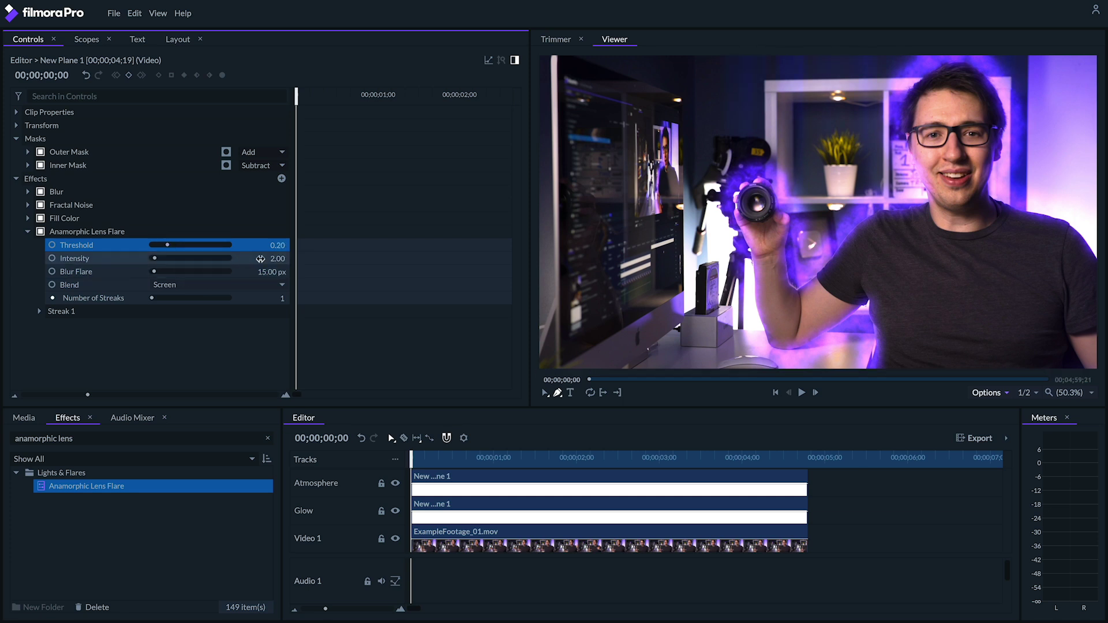
pyautogui.write('30')
pyautogui.press('Return')
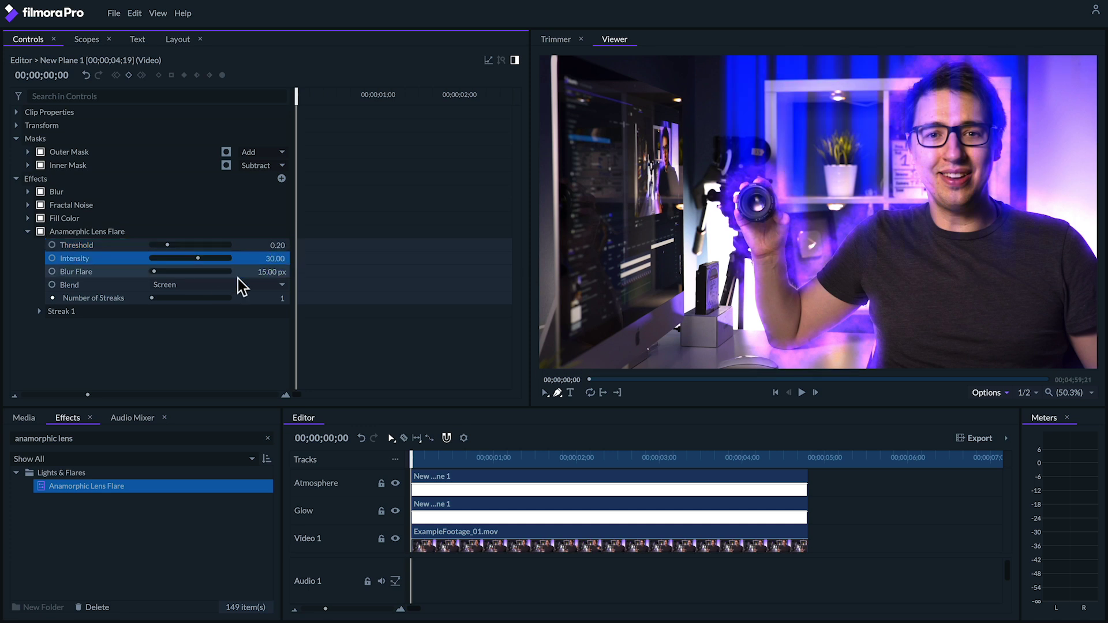
pyautogui.click(261, 267)
pyautogui.write('10')
pyautogui.press('Return')
pyautogui.click(166, 285)
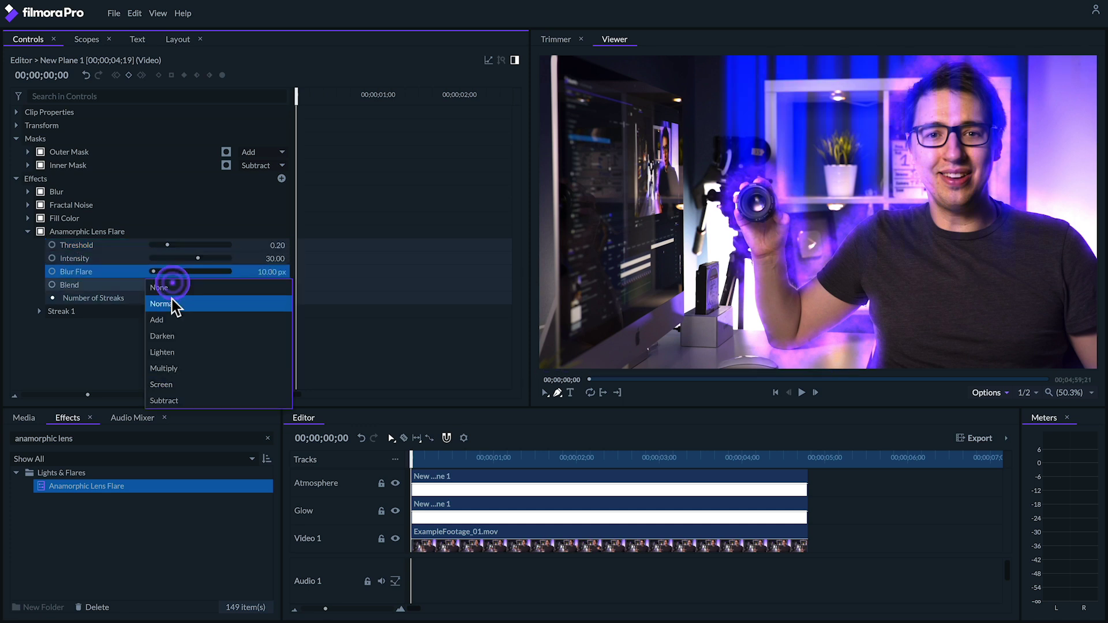
pyautogui.click(169, 324)
# Step: Make Streak 1 horizontal with length 195 and intensity 3
pyautogui.click(39, 312)
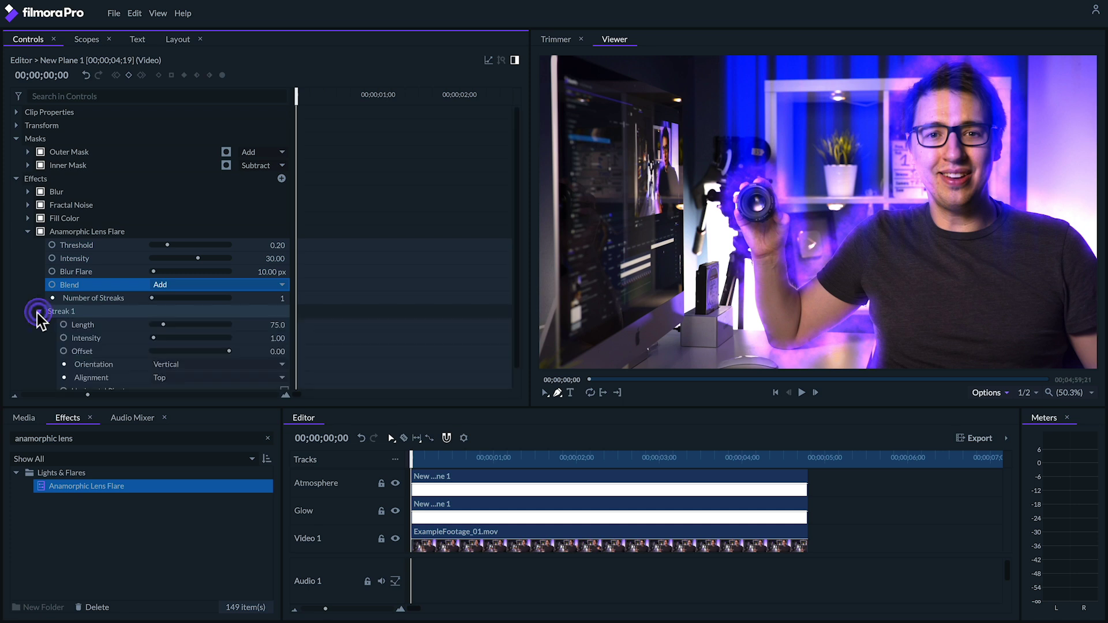
pyautogui.scroll(-1, 23, 328)
pyautogui.click(188, 349)
pyautogui.click(179, 347)
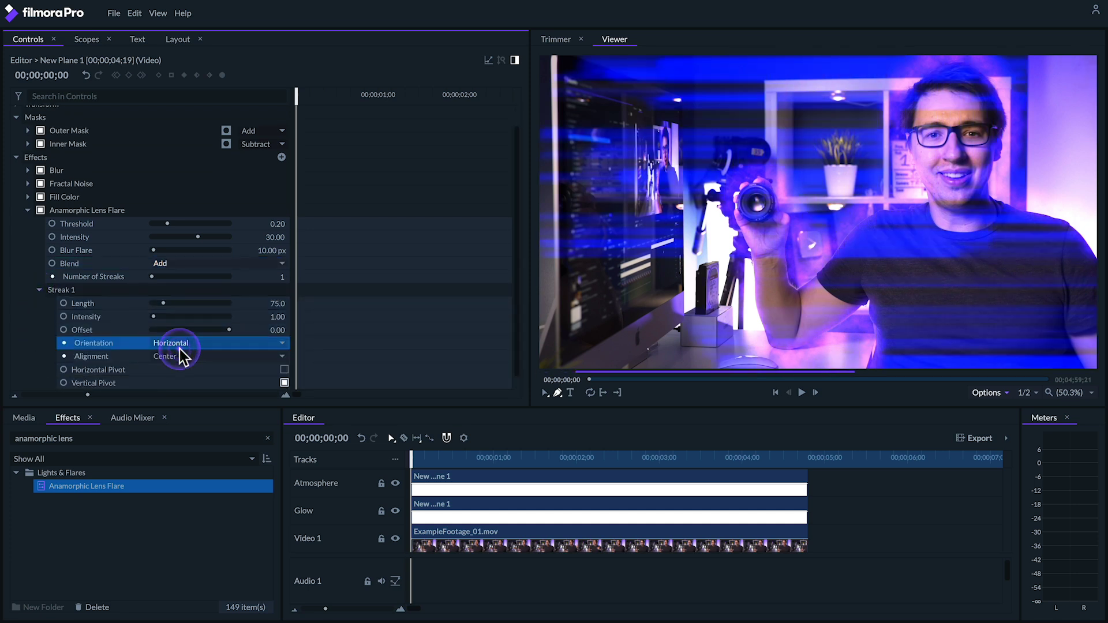
pyautogui.click(168, 302)
pyautogui.moveTo(168, 303); pyautogui.dragTo(172, 303)
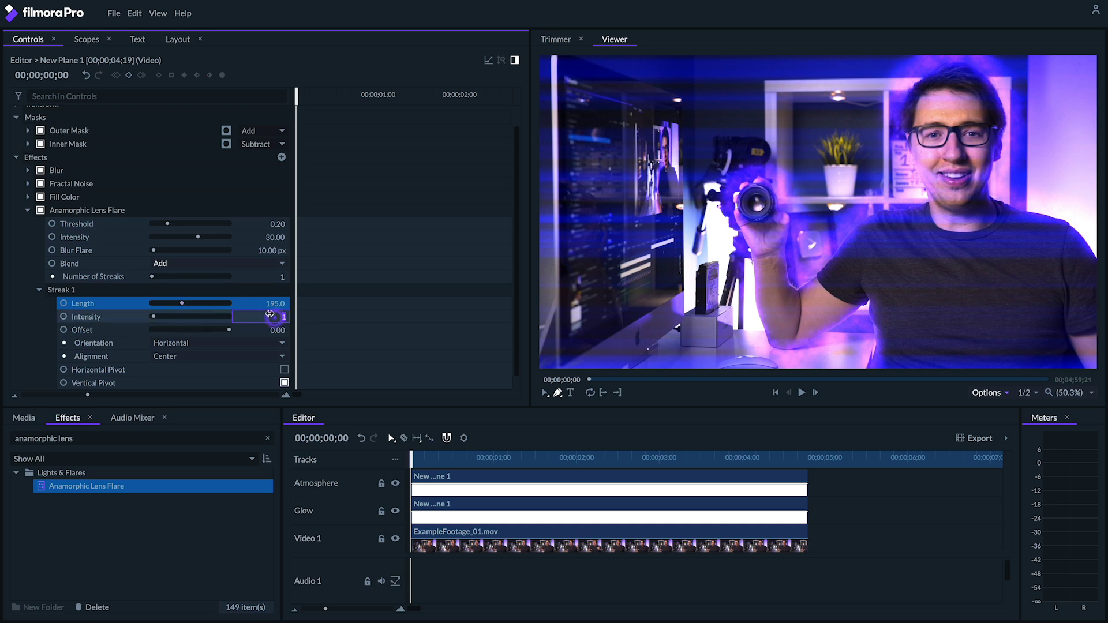
pyautogui.moveTo(262, 312); pyautogui.dragTo(274, 312)
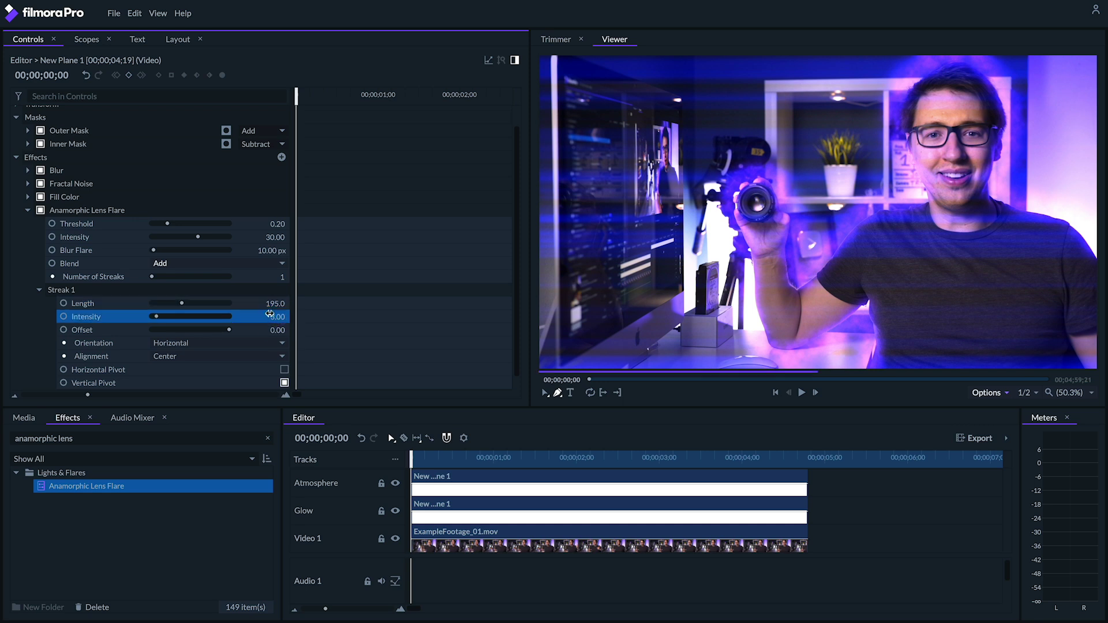
# Step: Raise the flare Threshold to 0.48 and turn off the streak's Vertical Pivot
pyautogui.click(171, 224)
pyautogui.moveTo(174, 224); pyautogui.dragTo(192, 225)
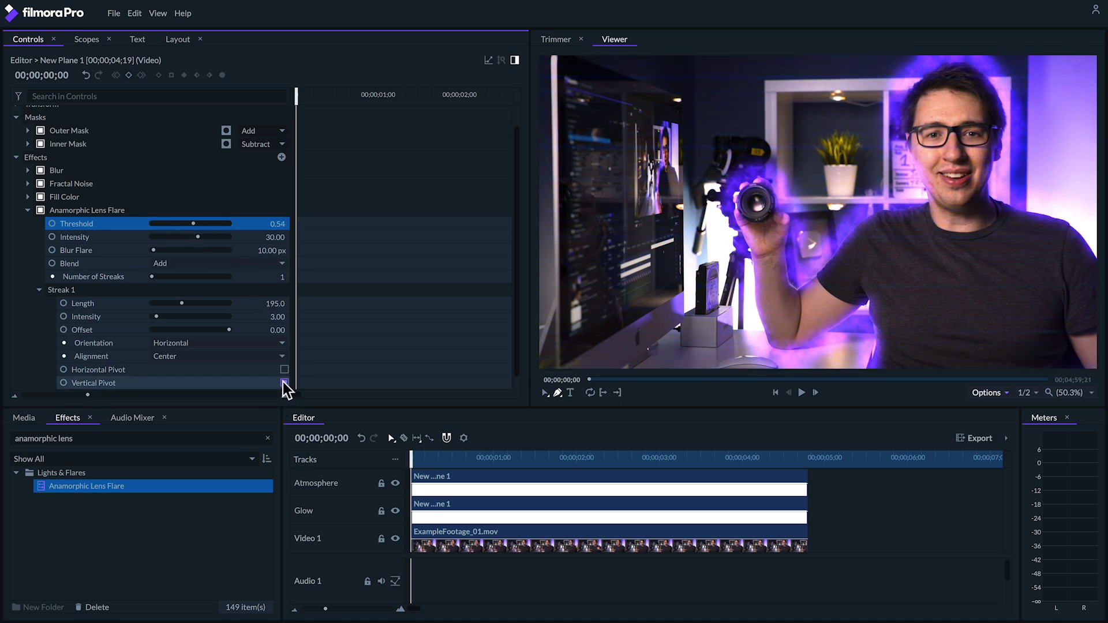
pyautogui.click(283, 383)
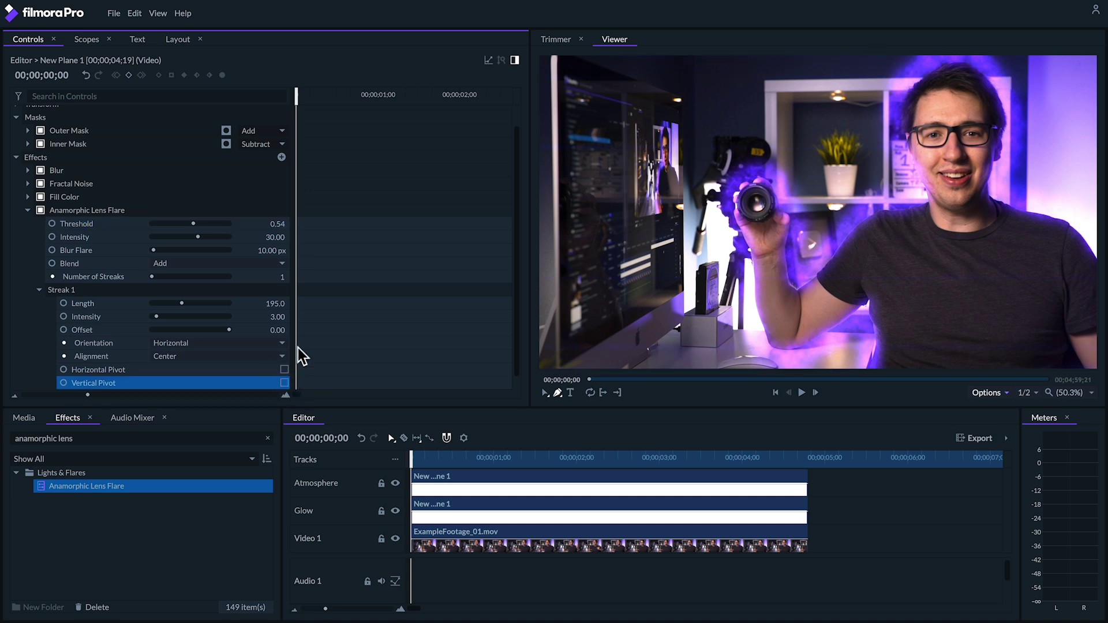
# Step: Set the Colorize colour to sky blue (86 166 255) to tint the streaks
pyautogui.scroll(-1, 324, 361)
pyautogui.click(46, 383)
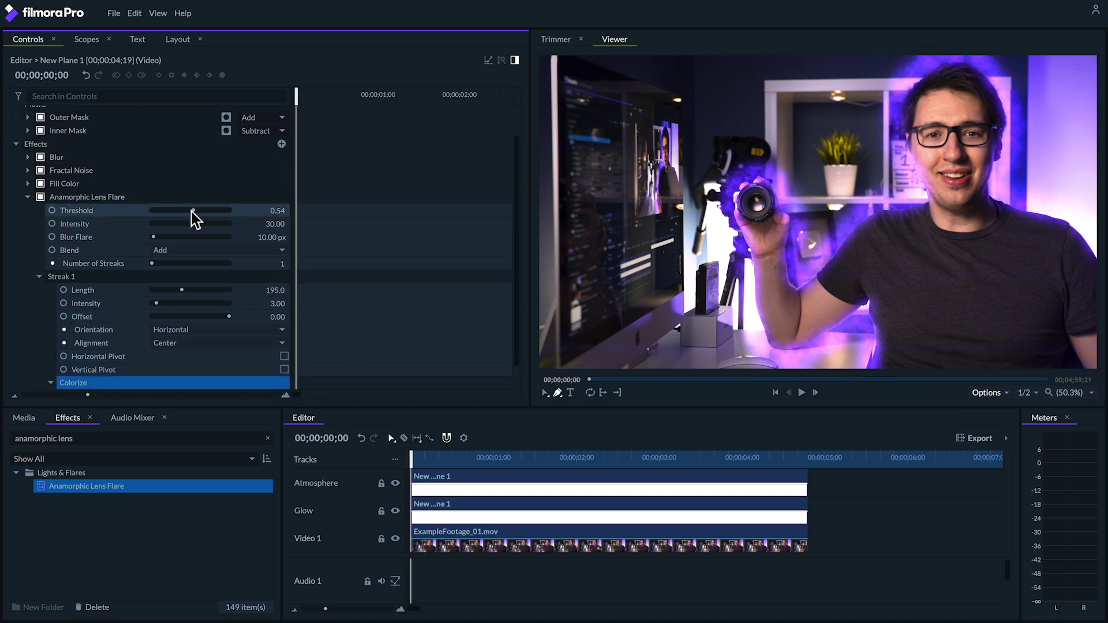
pyautogui.moveTo(192, 213); pyautogui.dragTo(188, 211)
pyautogui.scroll(-1, 356, 306)
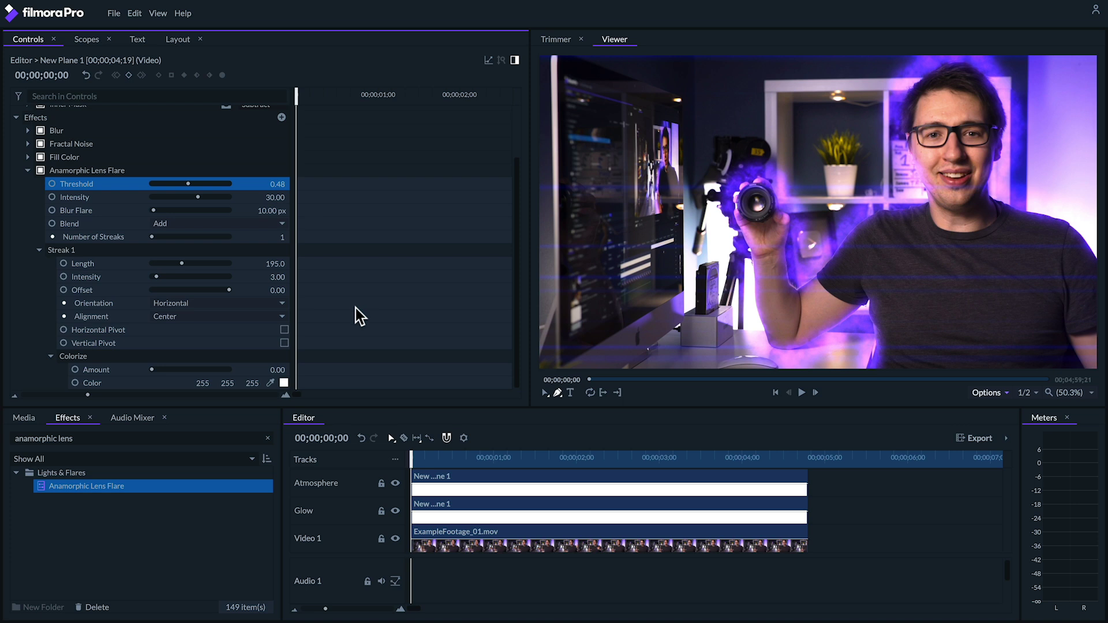
pyautogui.click(284, 382)
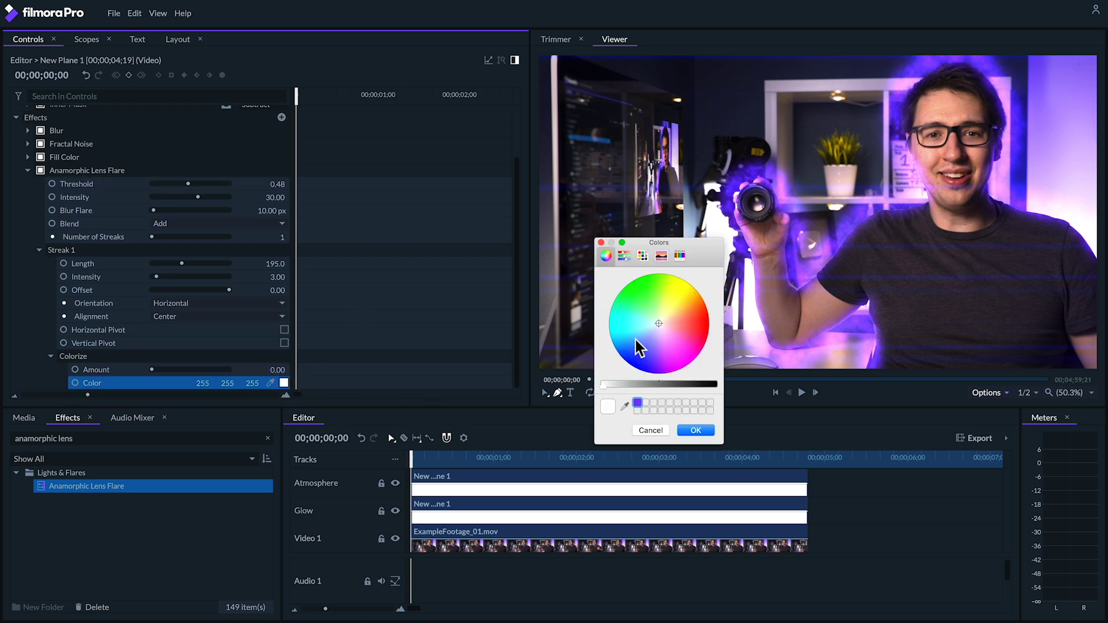
pyautogui.click(634, 339)
pyautogui.click(695, 430)
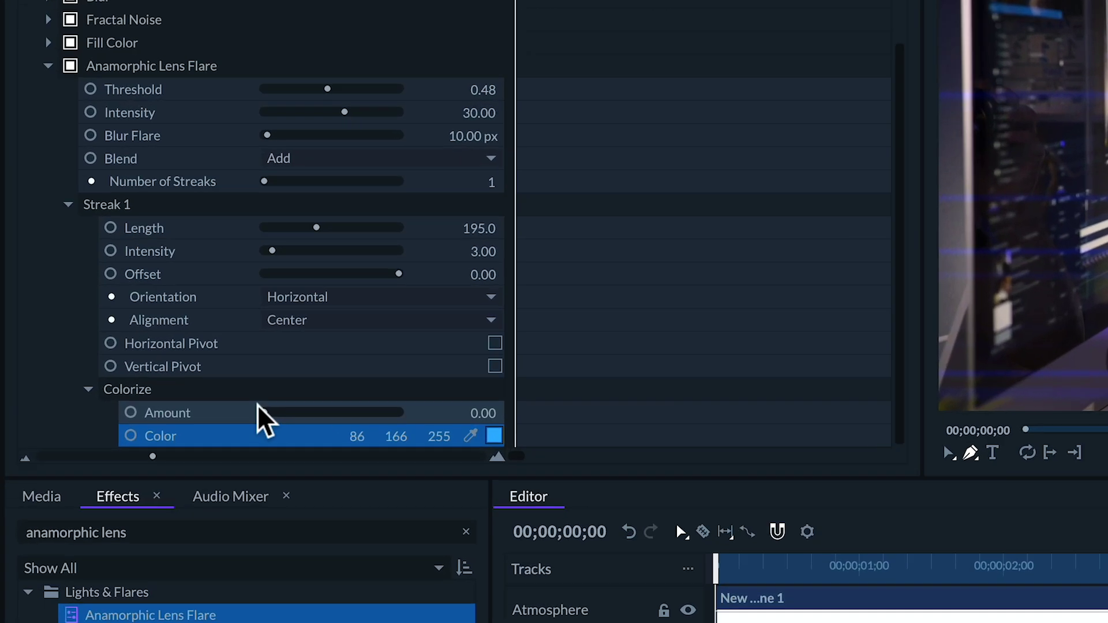